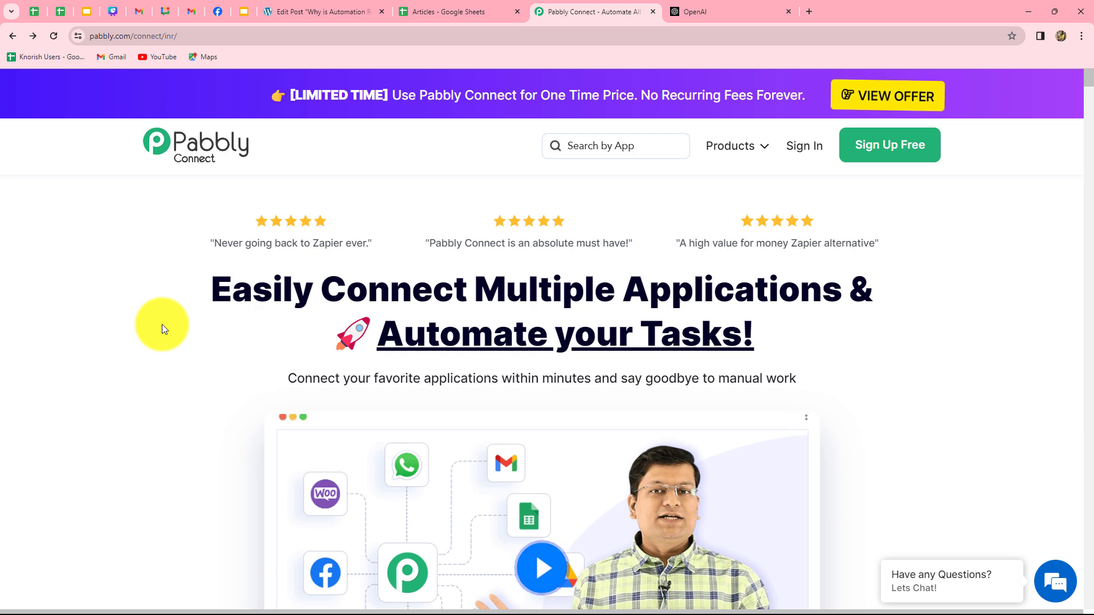
- Sign in to the Pabbly account from the Pabbly Connect homepage
click(807, 150)
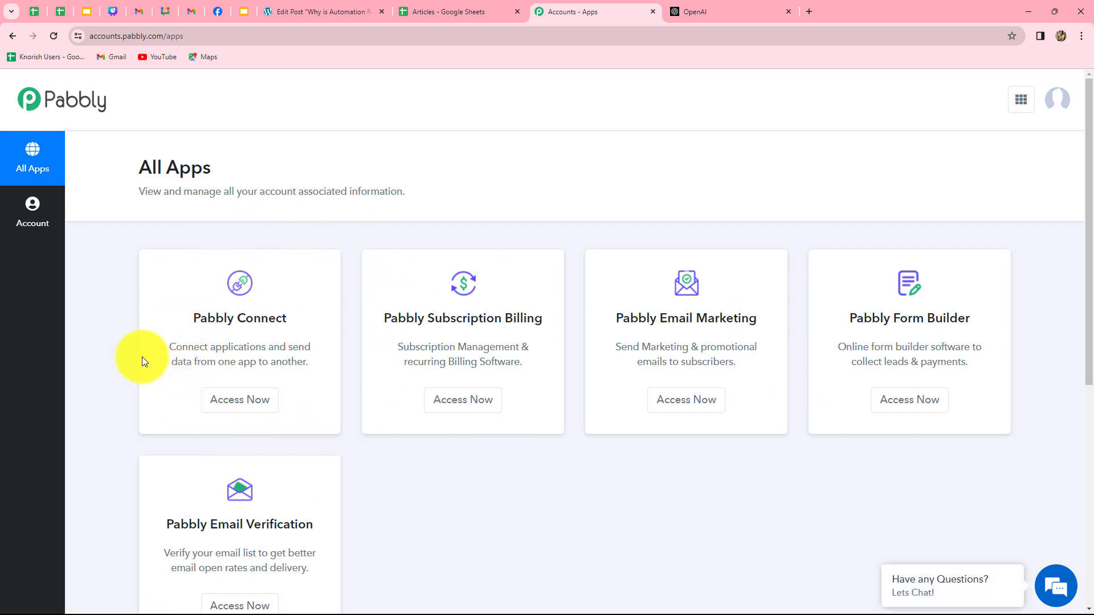
- Open Pabbly Connect from the All Apps list
drag(192, 318, 287, 320)
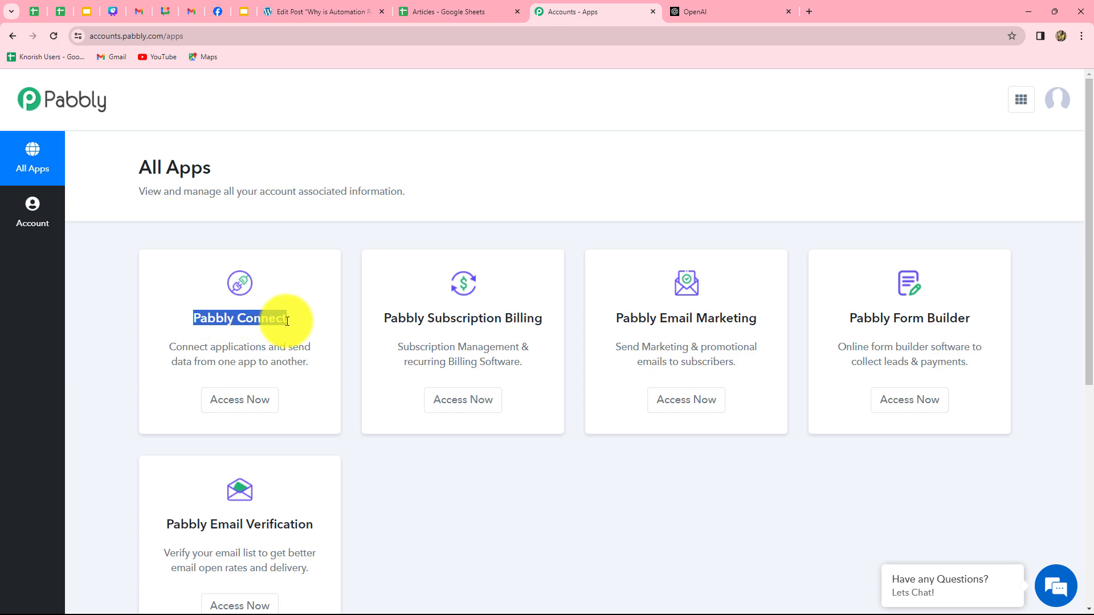
click(258, 402)
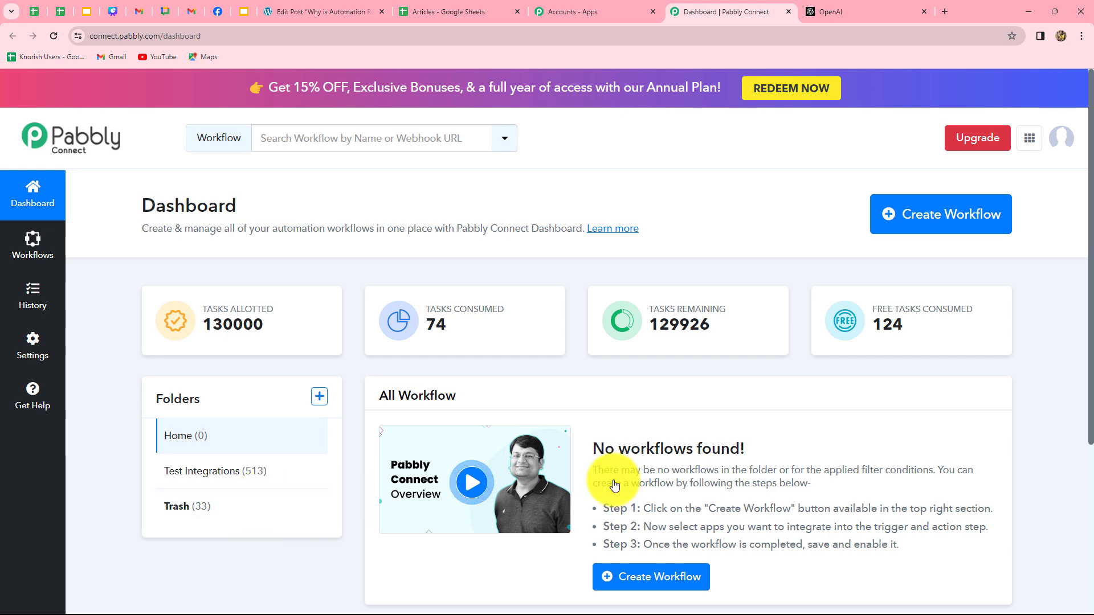
- Create a workflow named 'Generate Unique Articles using Open AI' in the Test Integrations folder
click(954, 223)
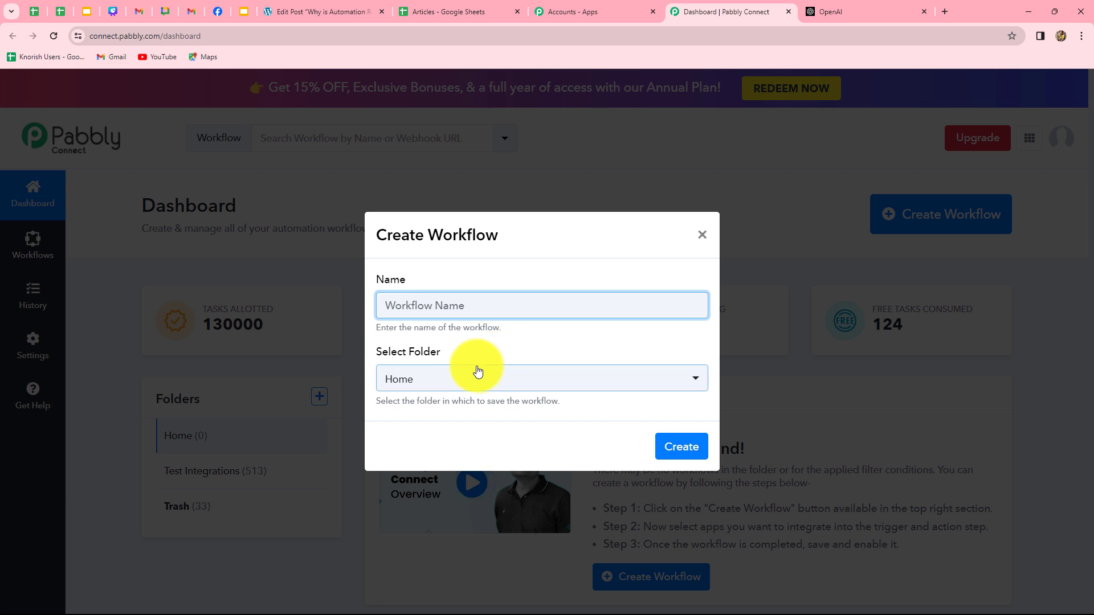
text(Generate Unique Articles using Open AI)
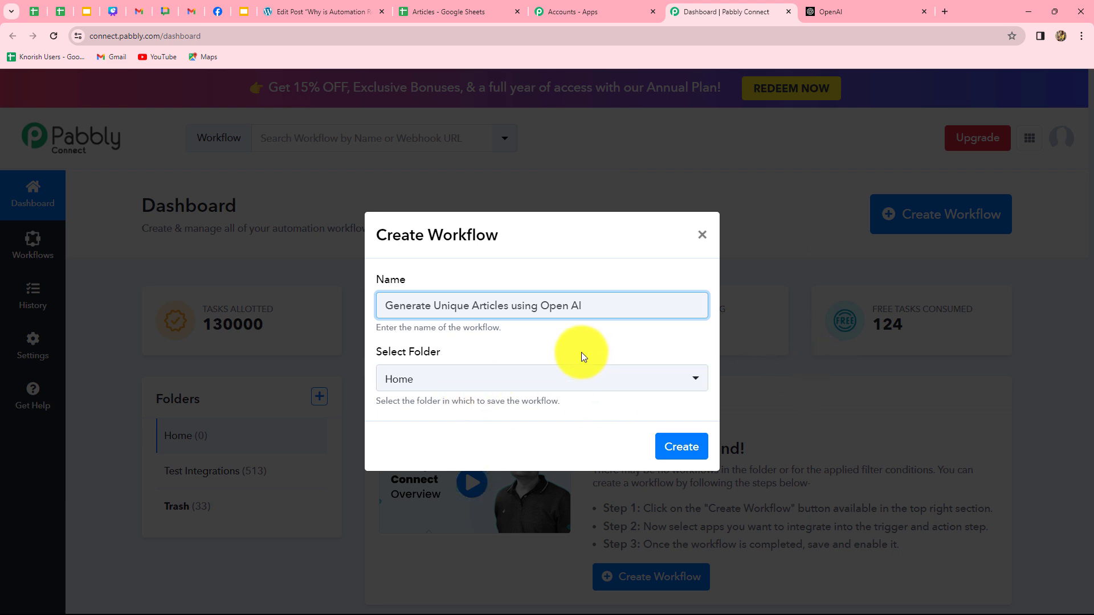
click(466, 382)
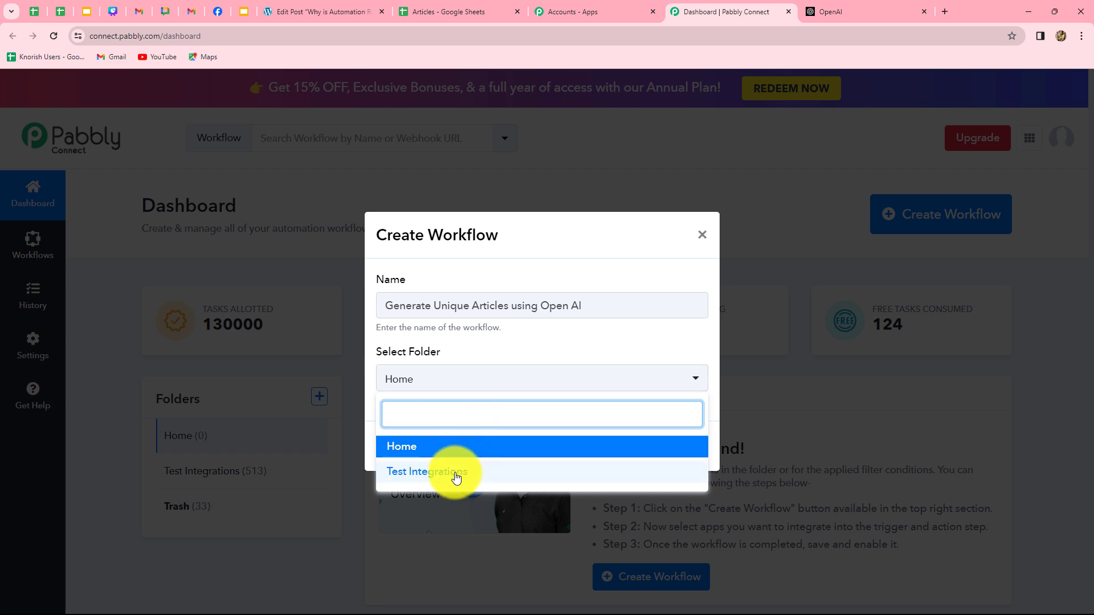
click(433, 471)
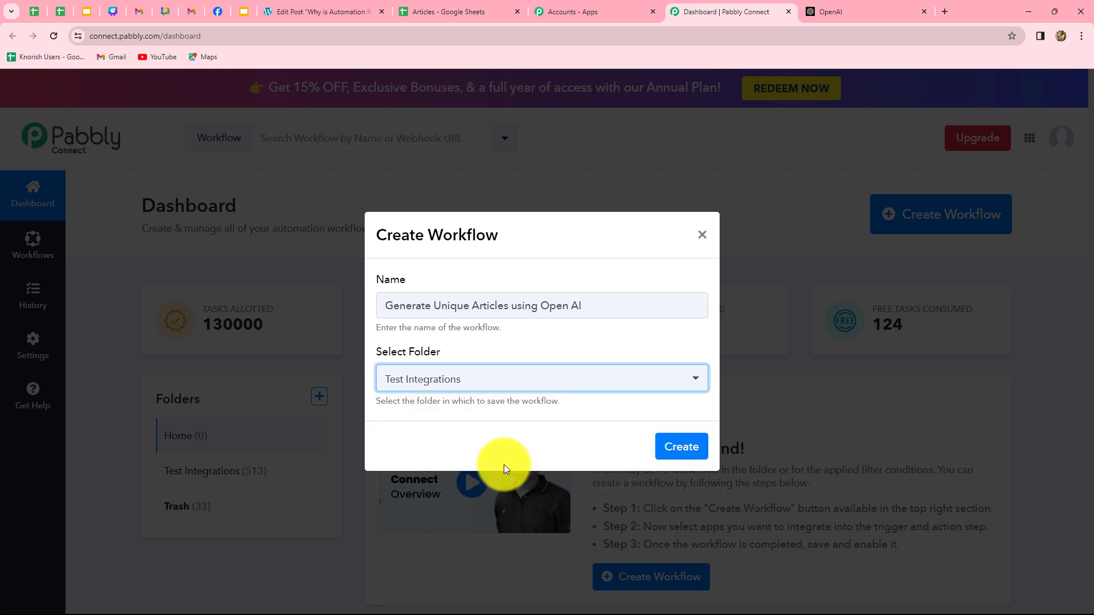
click(675, 451)
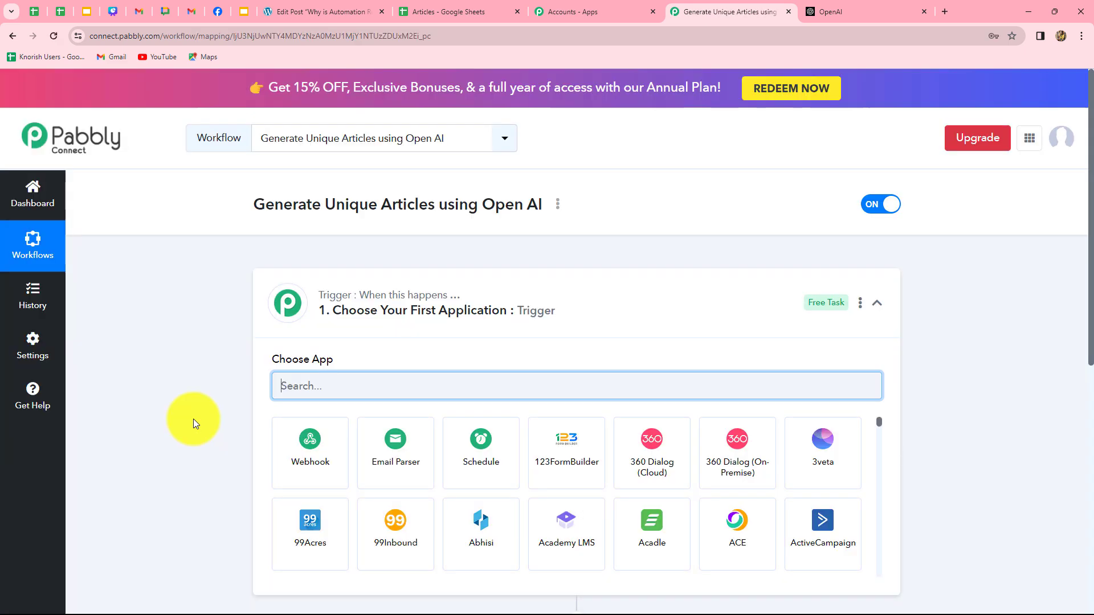
- Look over the Articles spreadsheet and the WordPress post editor before building the workflow
scroll(193, 419, down, 3)
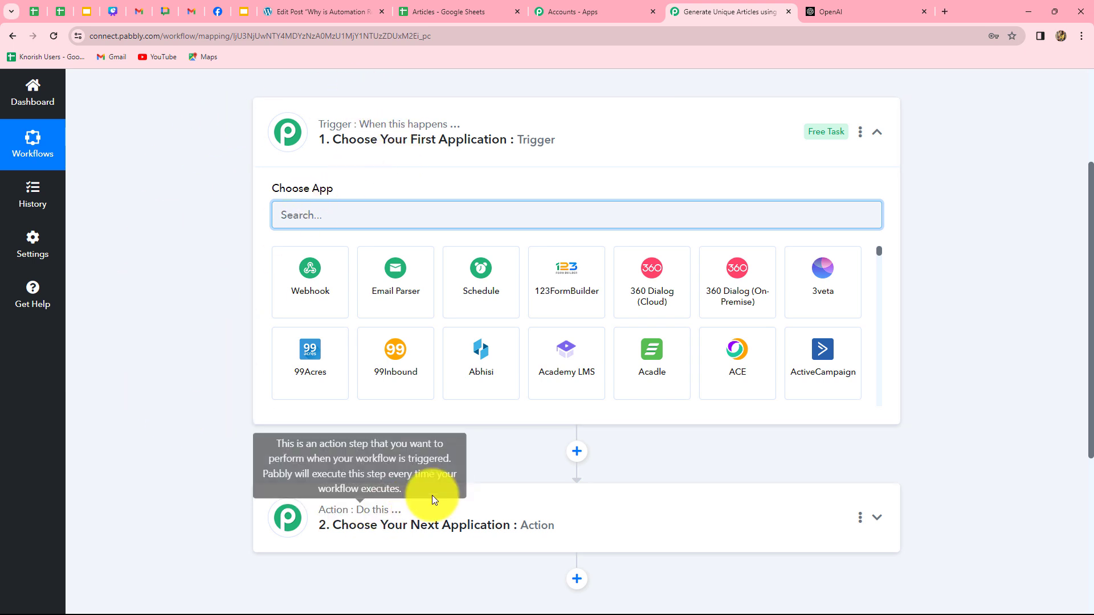
mouse_move(387, 126)
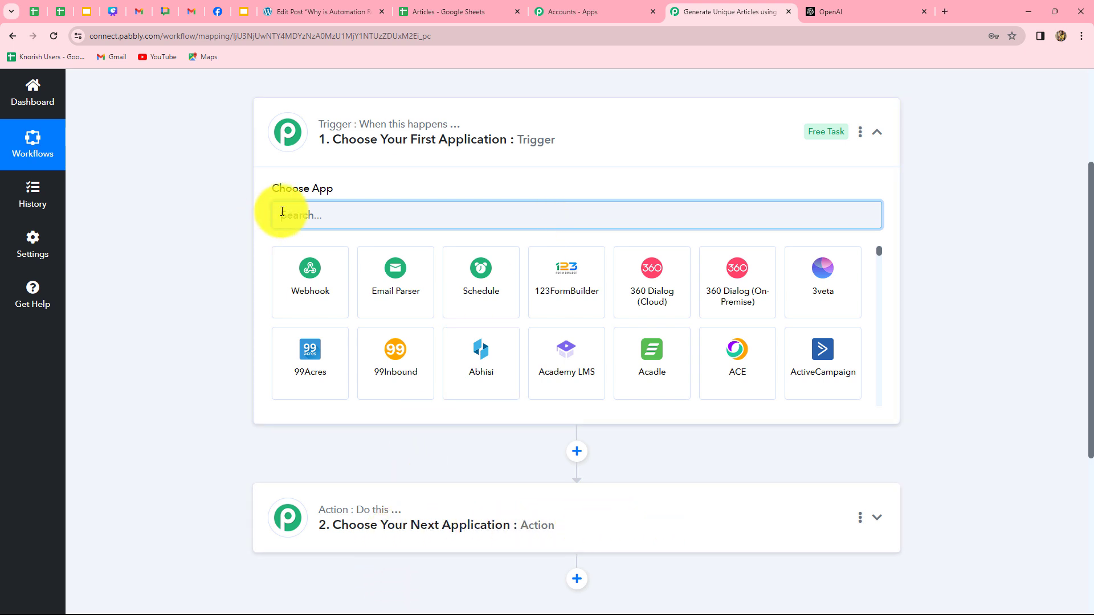
click(452, 9)
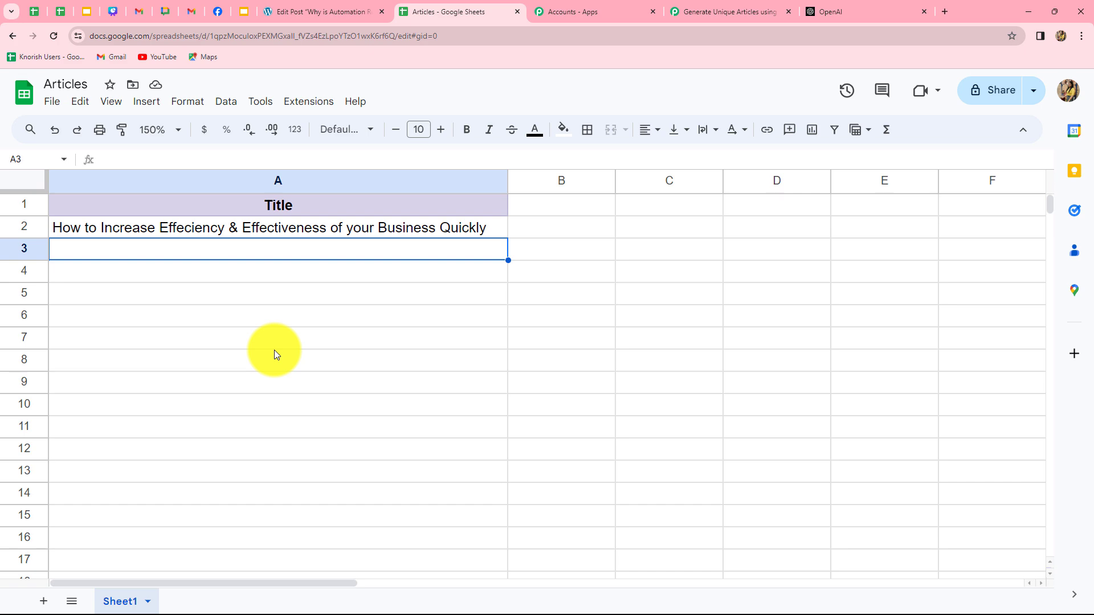
click(315, 8)
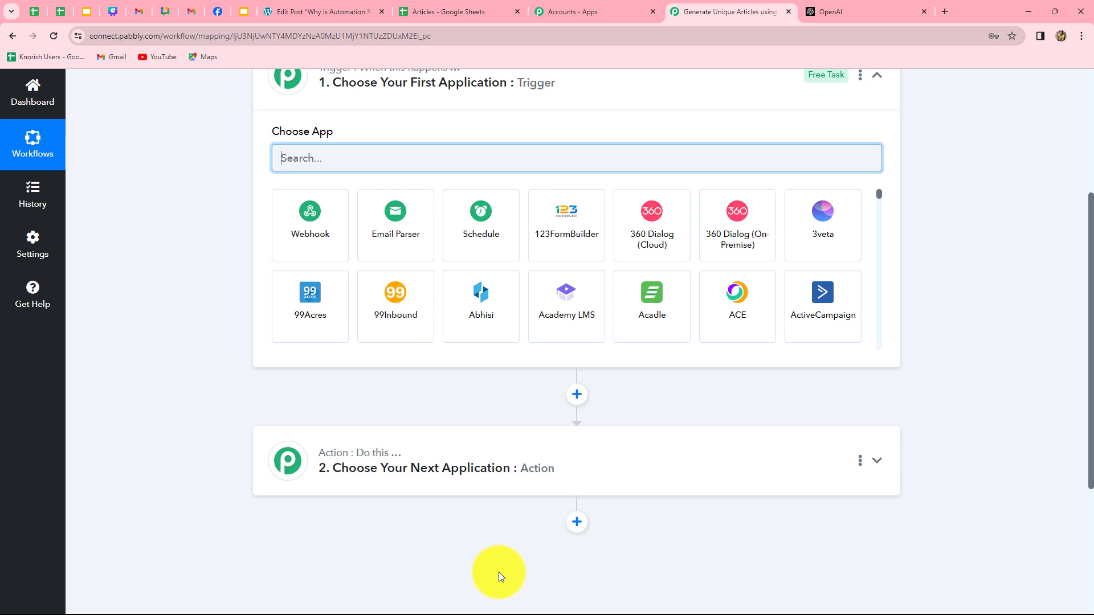
scroll(500, 575, up, 2)
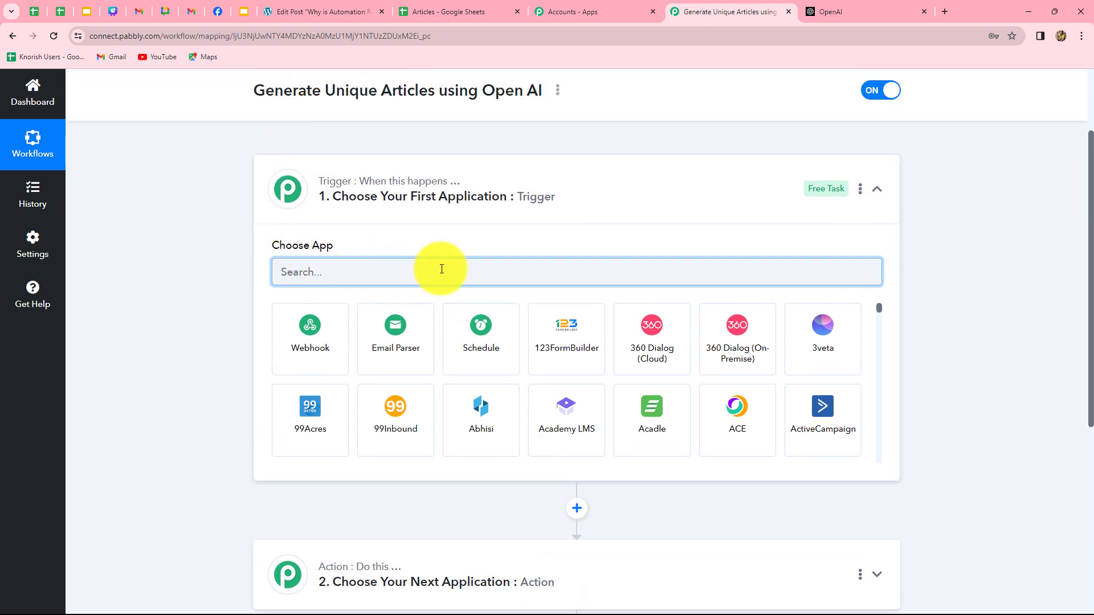
scroll(385, 544, down, 2)
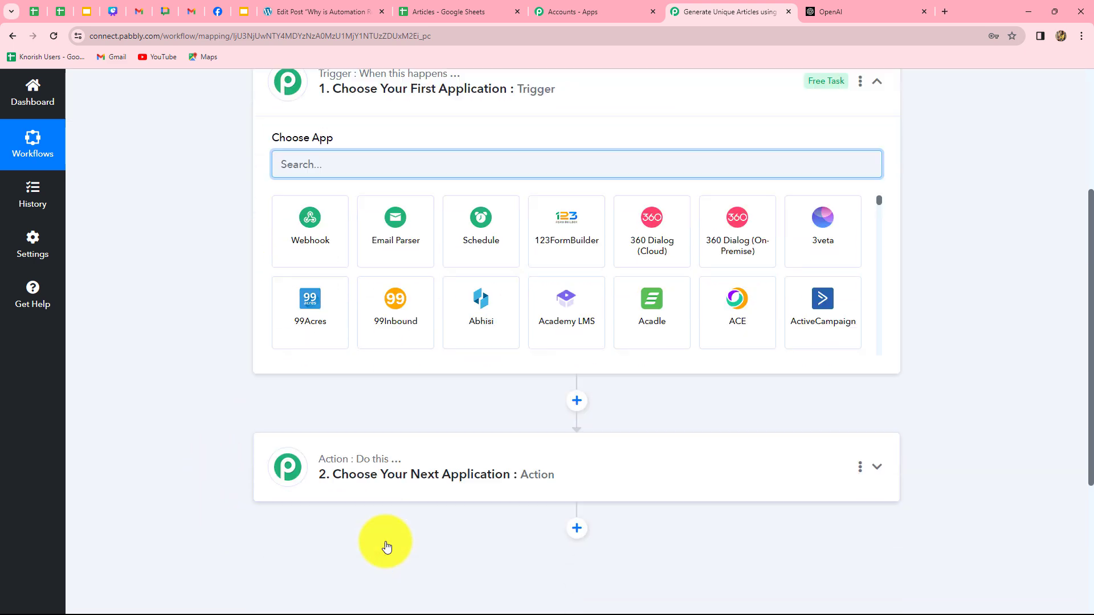
scroll(380, 533, up, 2)
- Add a second empty action step below step 2 and expand the Trigger step
click(311, 272)
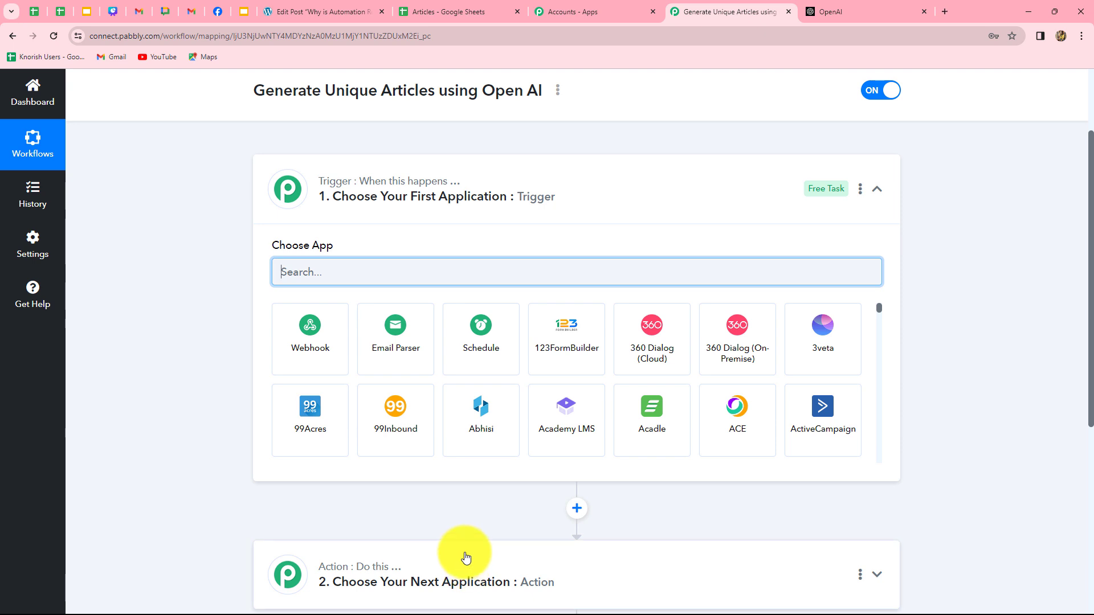
scroll(463, 532, down, 2)
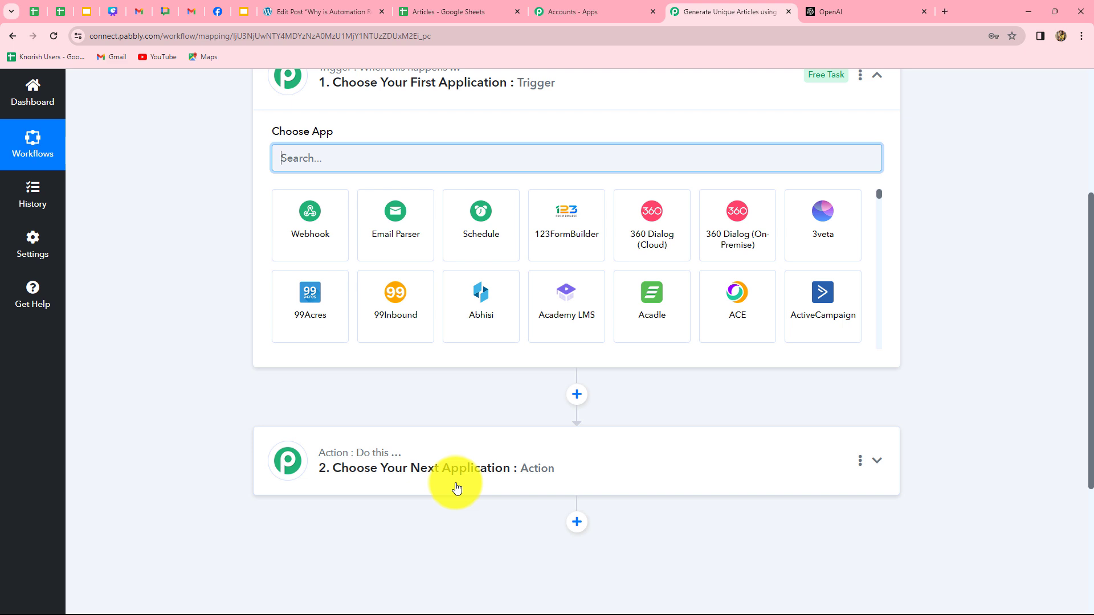
scroll(397, 548, down, 3)
click(576, 351)
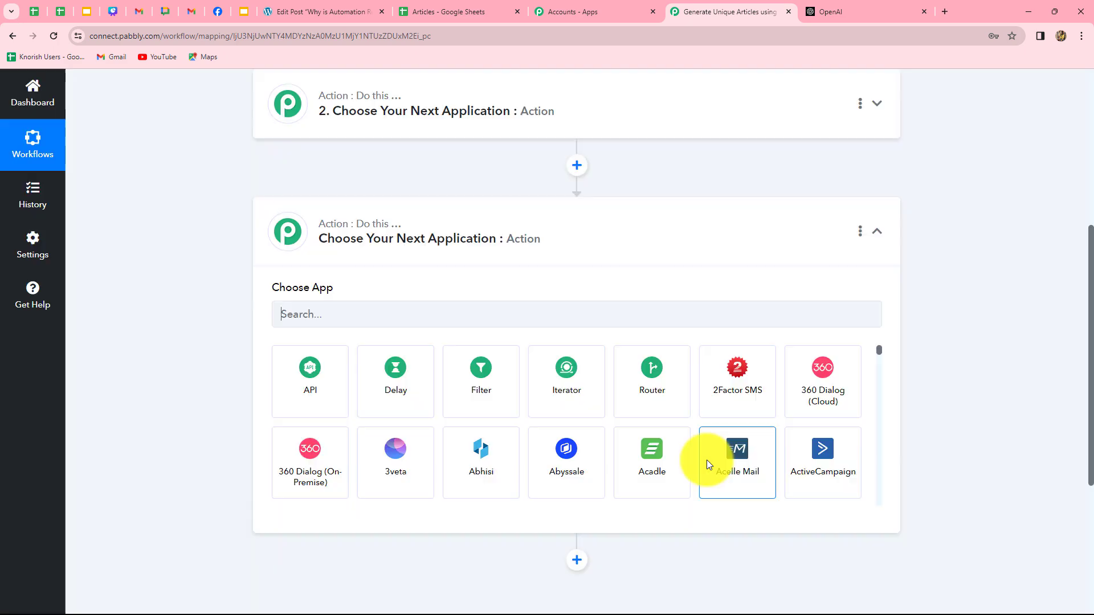
scroll(914, 461, up, 6)
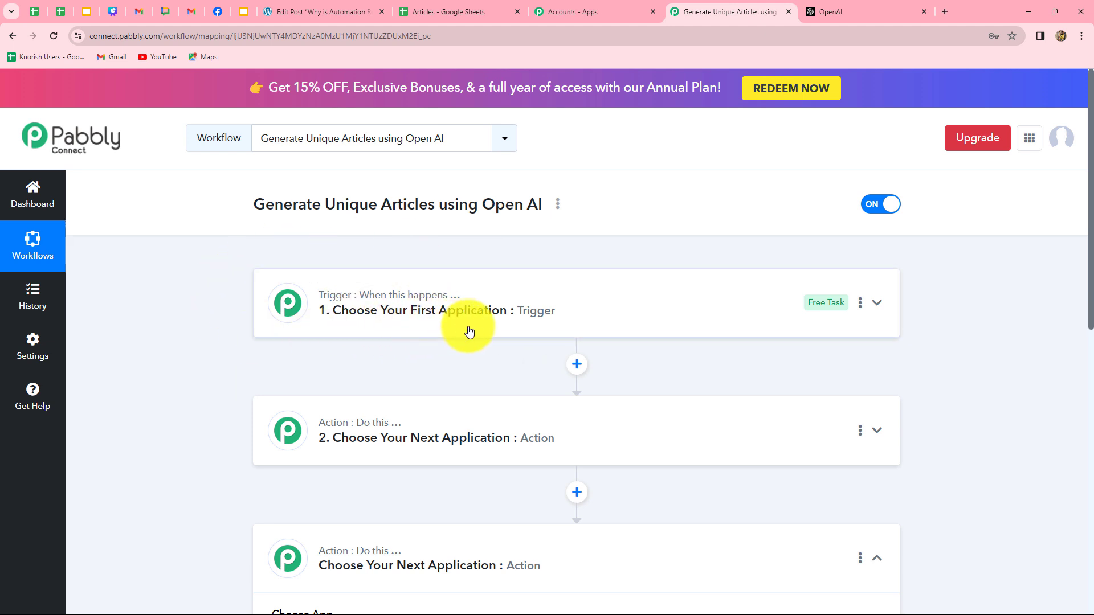
scroll(224, 406, down, 2)
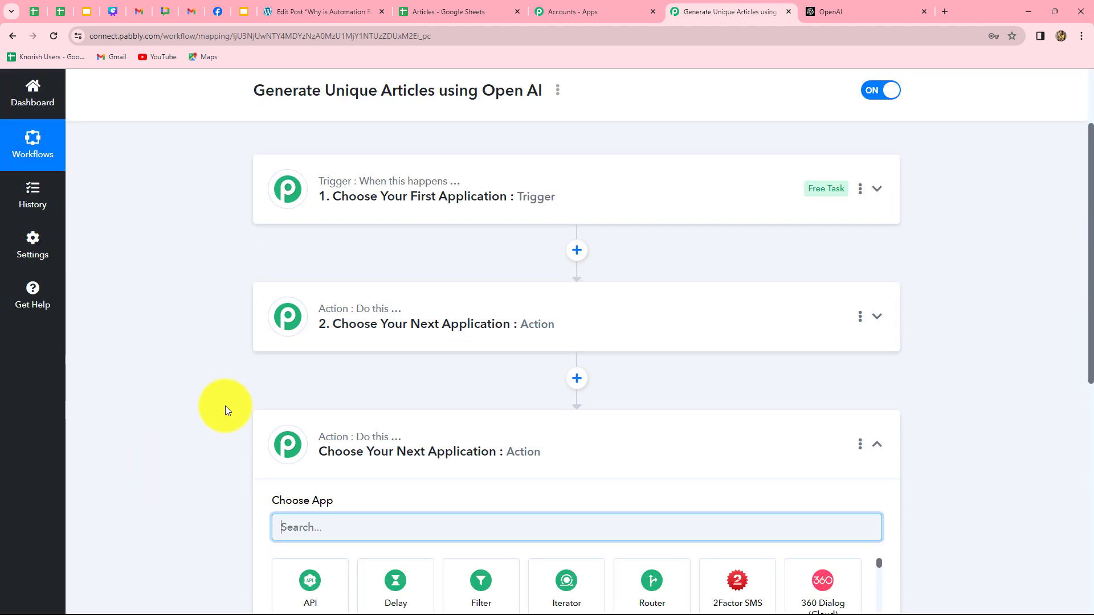
click(383, 218)
scroll(365, 342, up, 2)
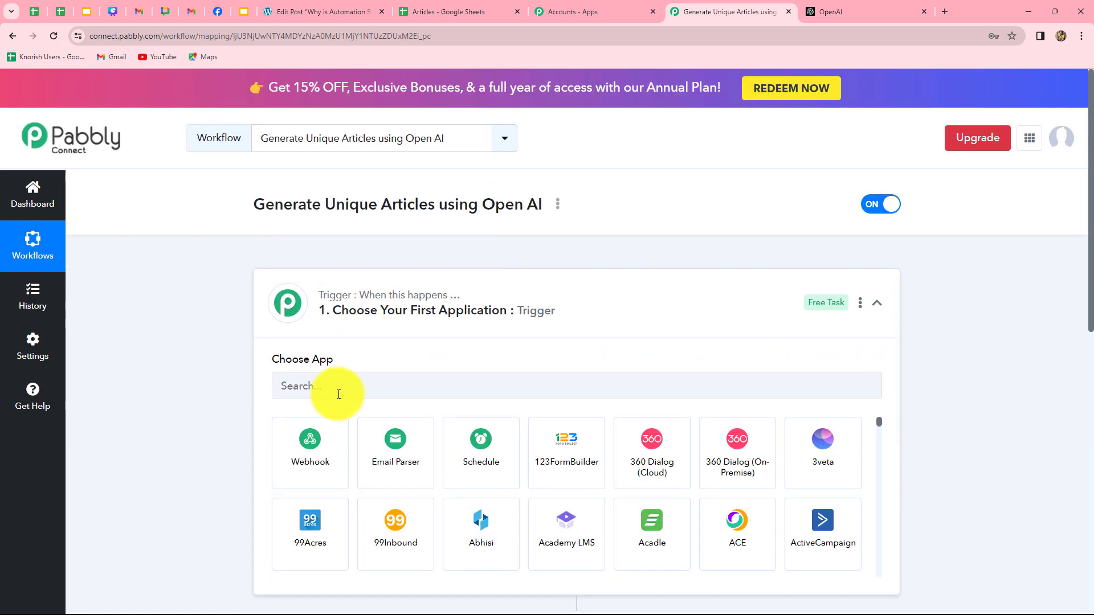
- Set the trigger to Google Sheets with the New or Updated Spreadsheet Row event
click(337, 383)
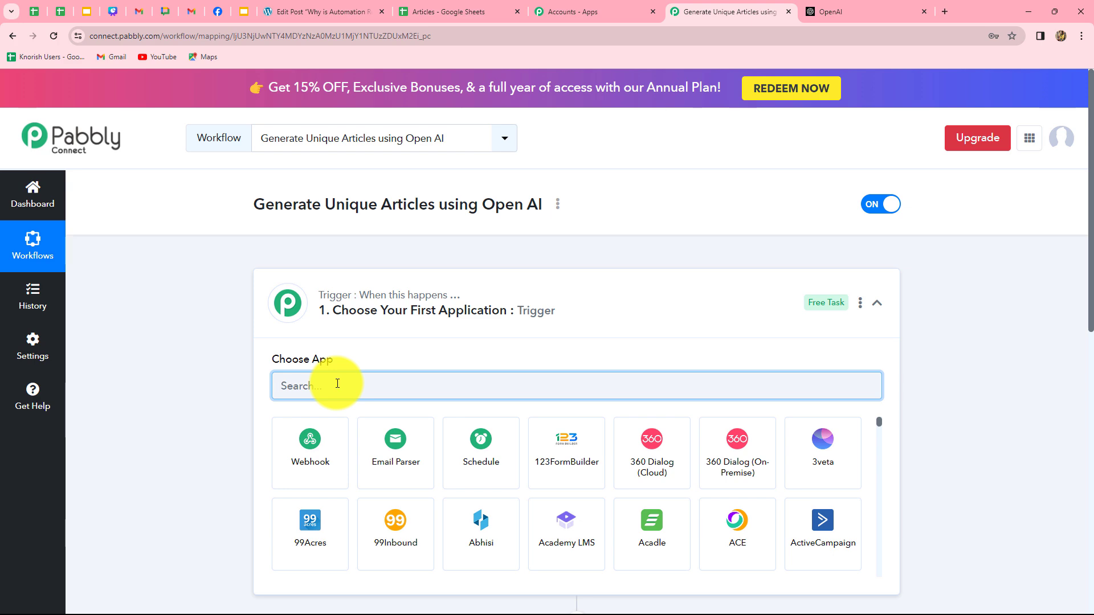
text(Googl)
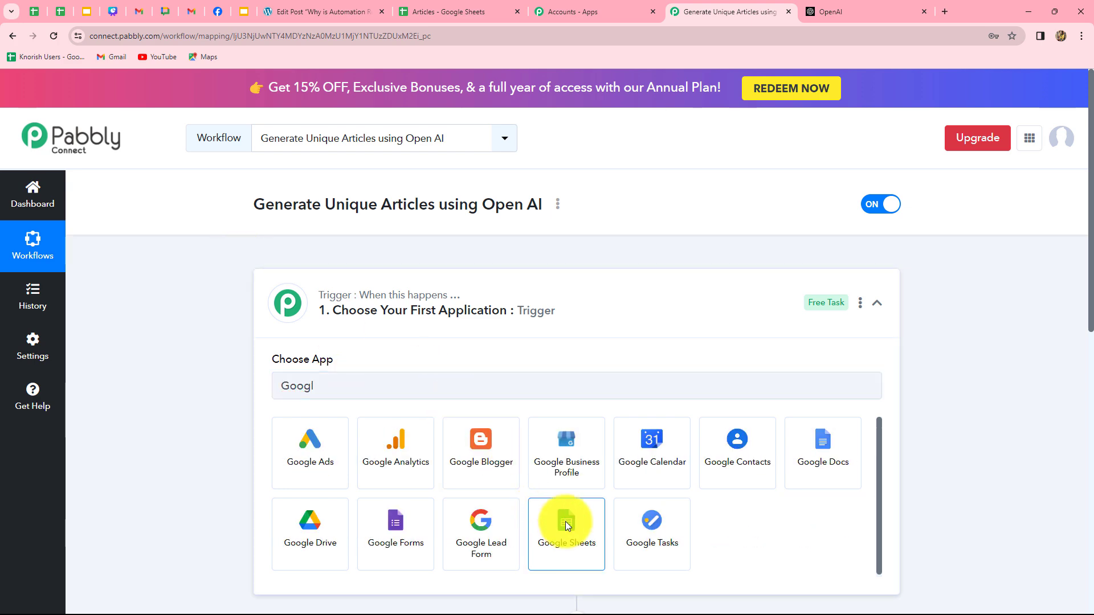
click(565, 521)
click(300, 453)
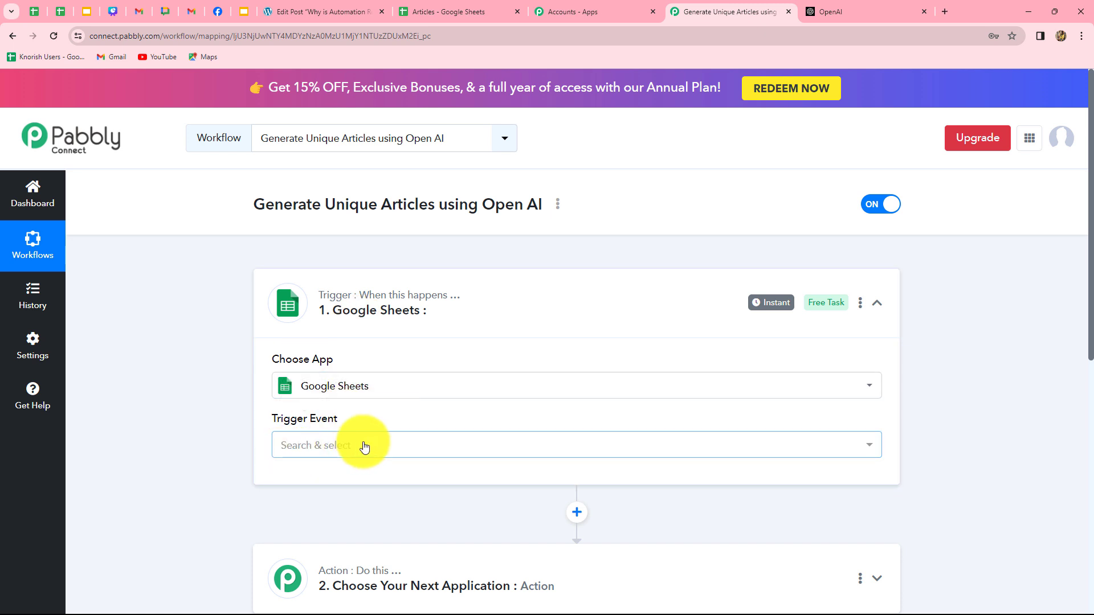
scroll(349, 447, down, 2)
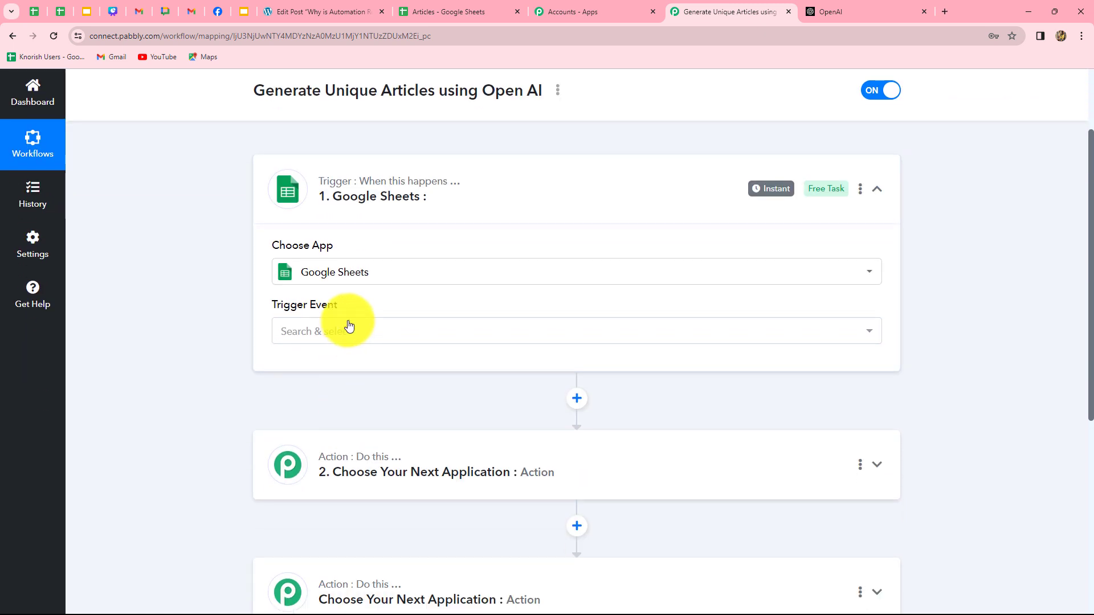
click(349, 336)
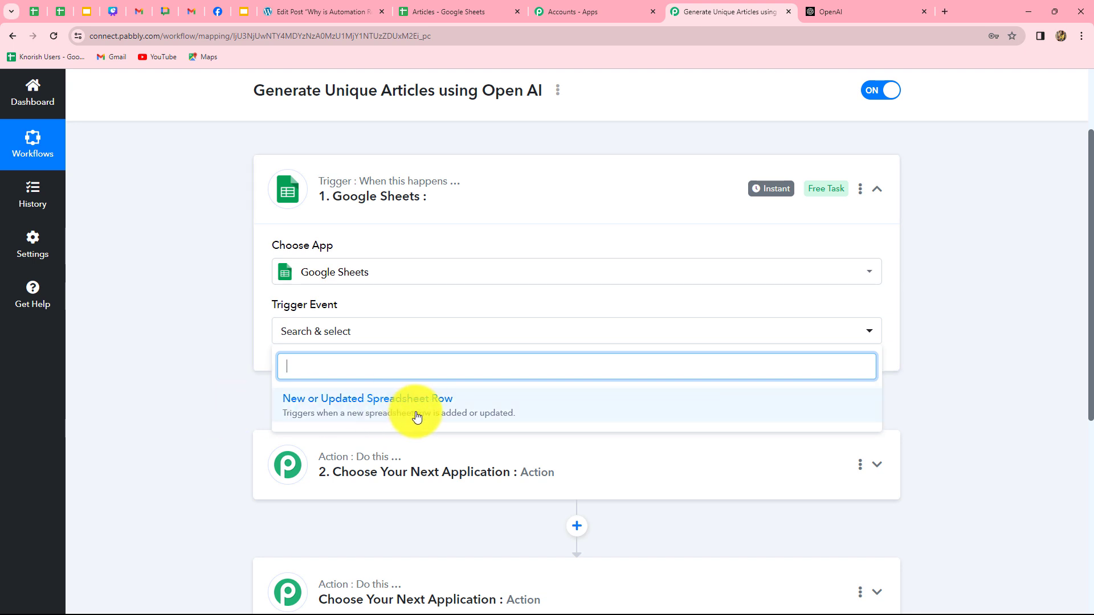
click(454, 409)
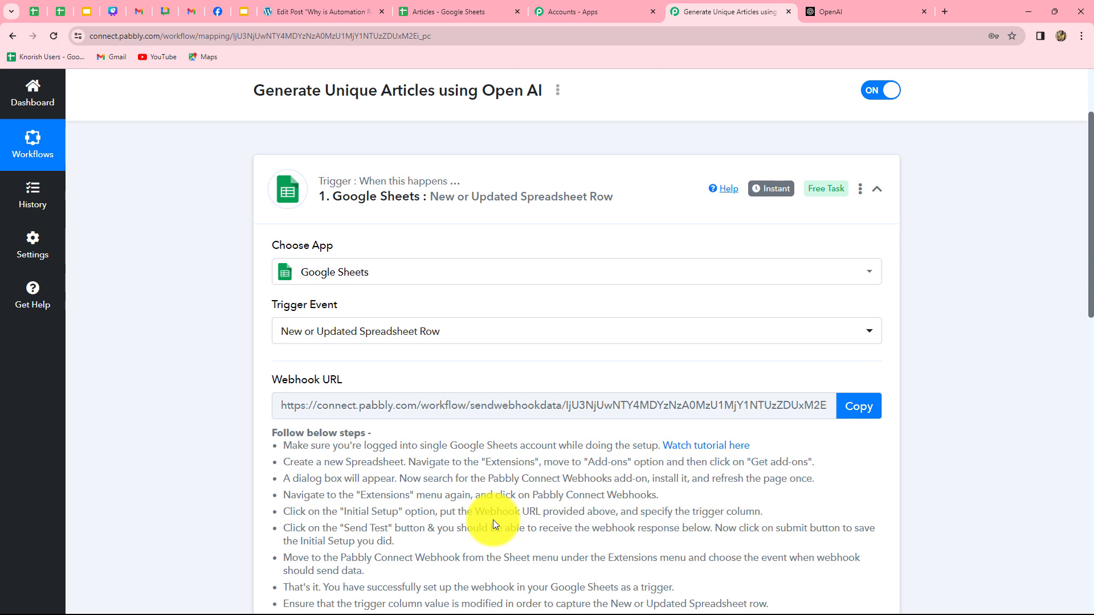
- Copy the trigger's webhook URL, reviewing the listed add-on setup steps
scroll(493, 519, down, 3)
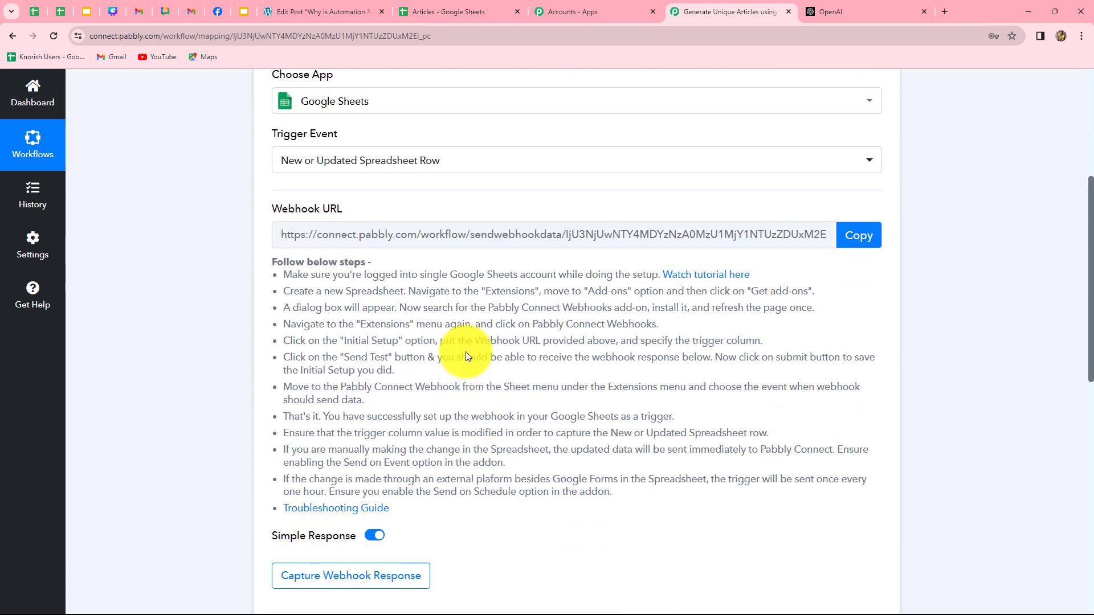
mouse_move(323, 213)
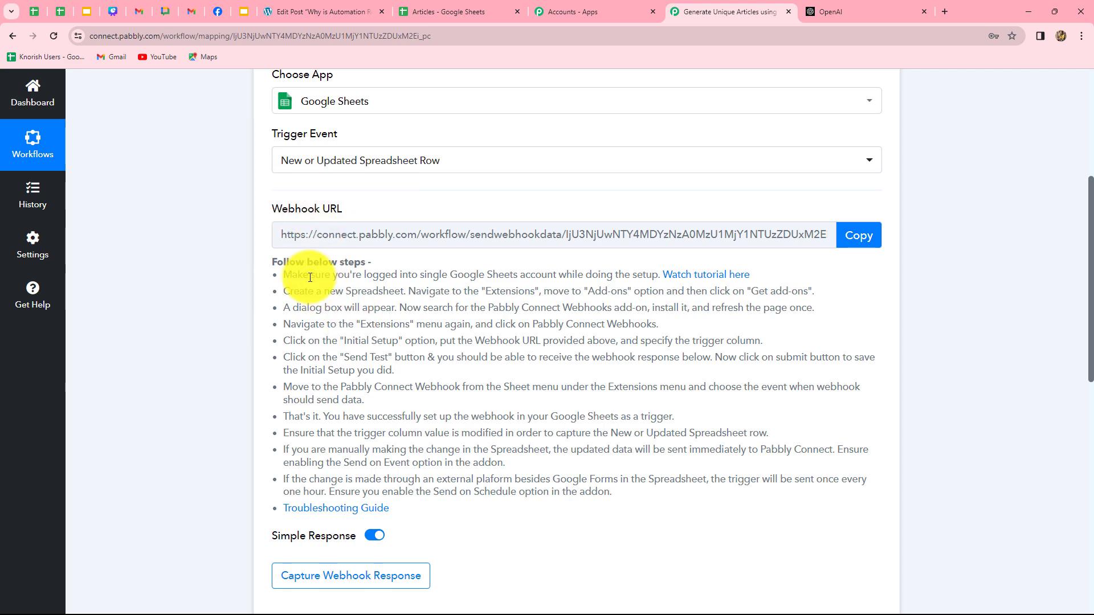
drag(309, 274, 672, 493)
click(672, 493)
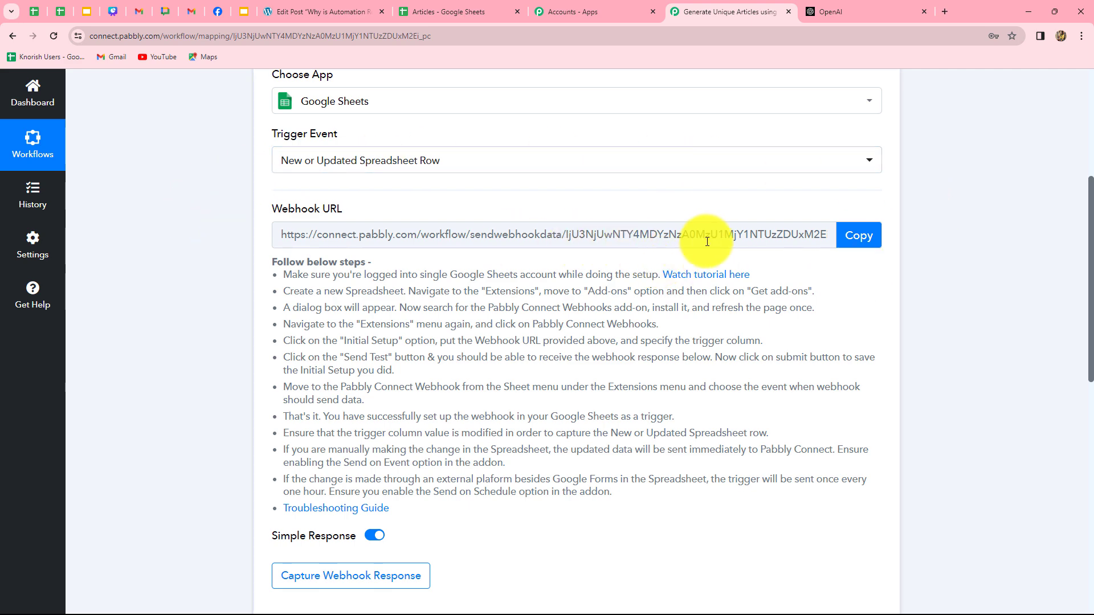
click(864, 241)
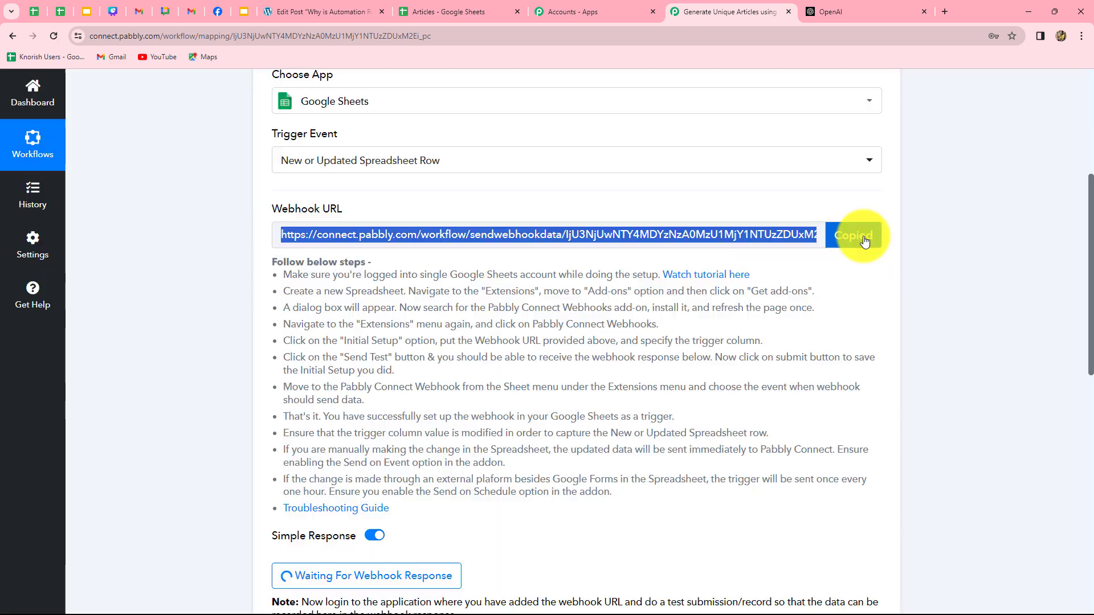
drag(304, 276, 622, 486)
click(557, 382)
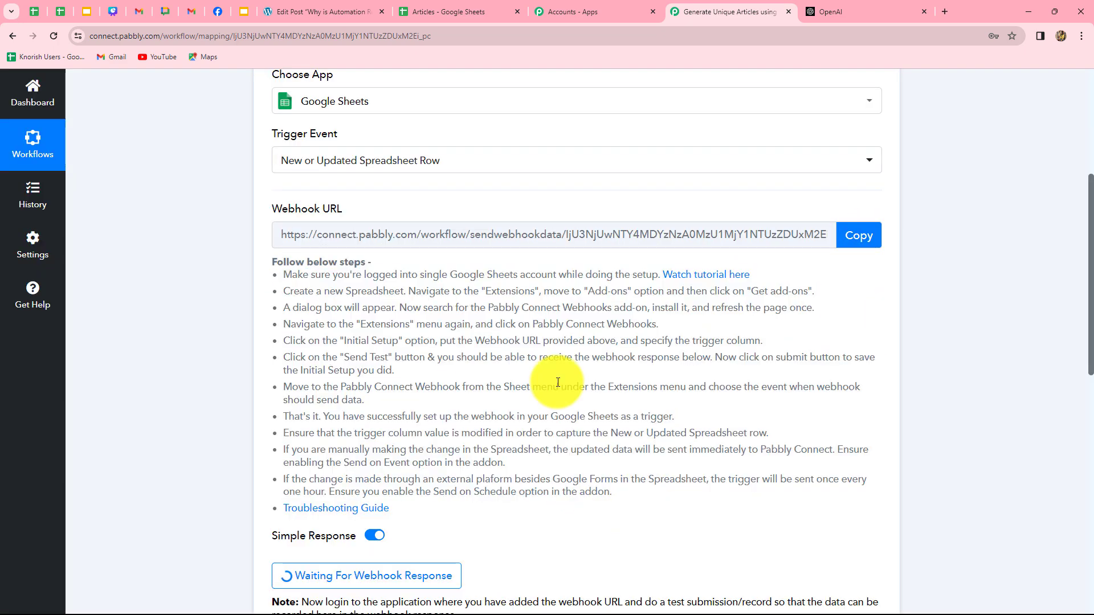
- In the Articles spreadsheet, check the marketplace shows Pabbly Connect Webhooks as installed
click(465, 6)
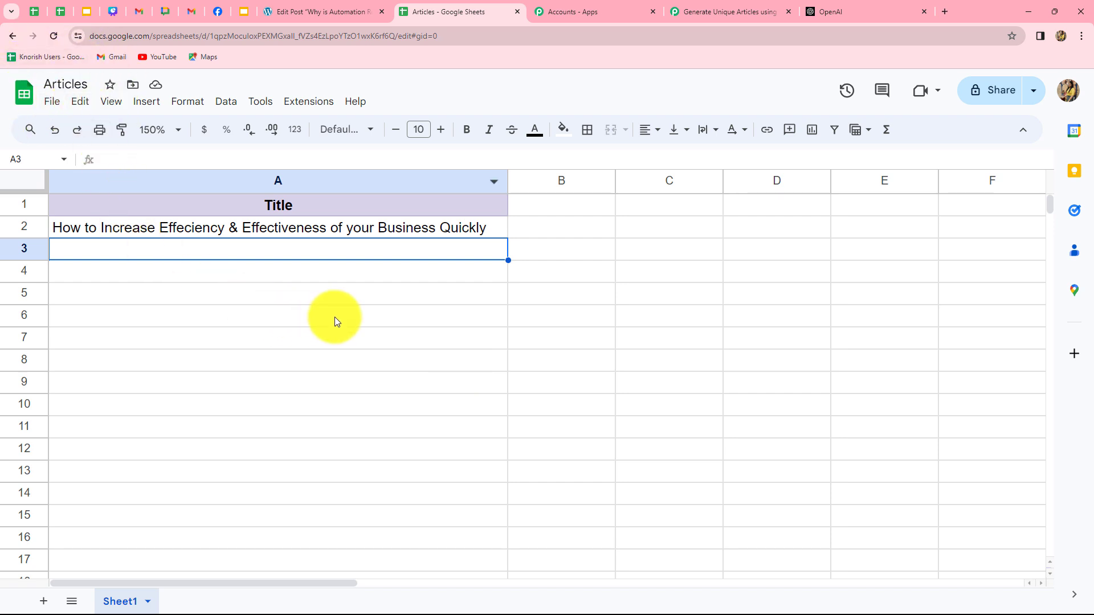
click(316, 103)
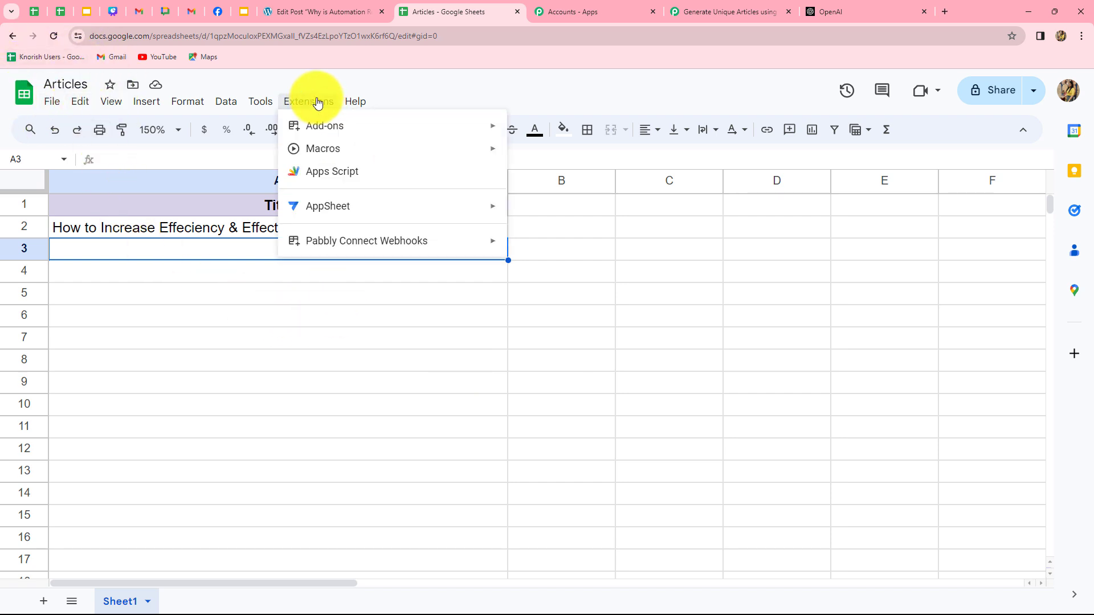
mouse_move(308, 128)
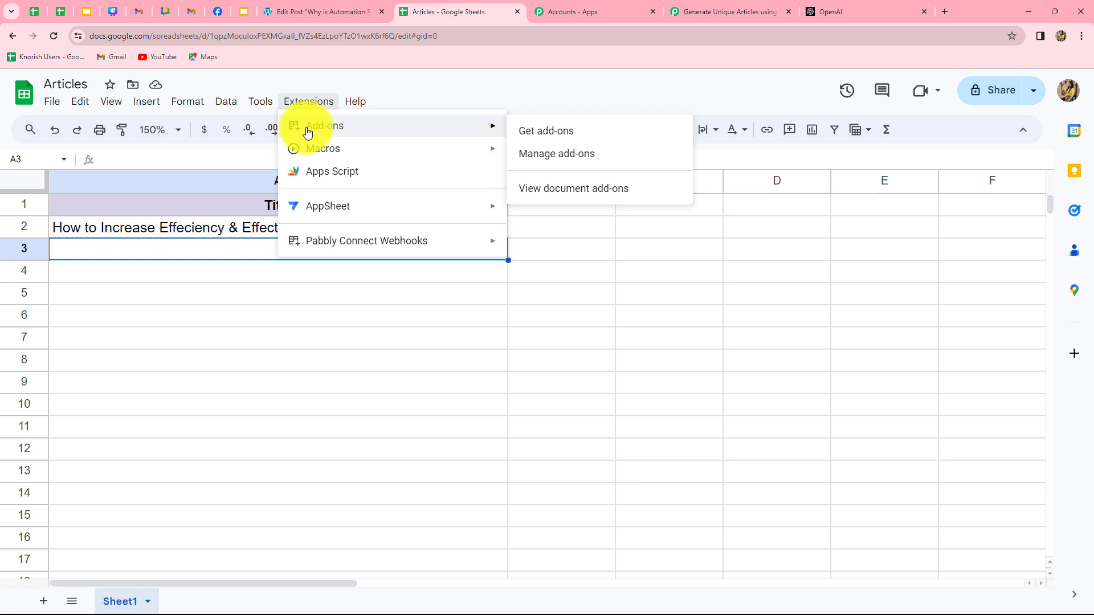
click(549, 132)
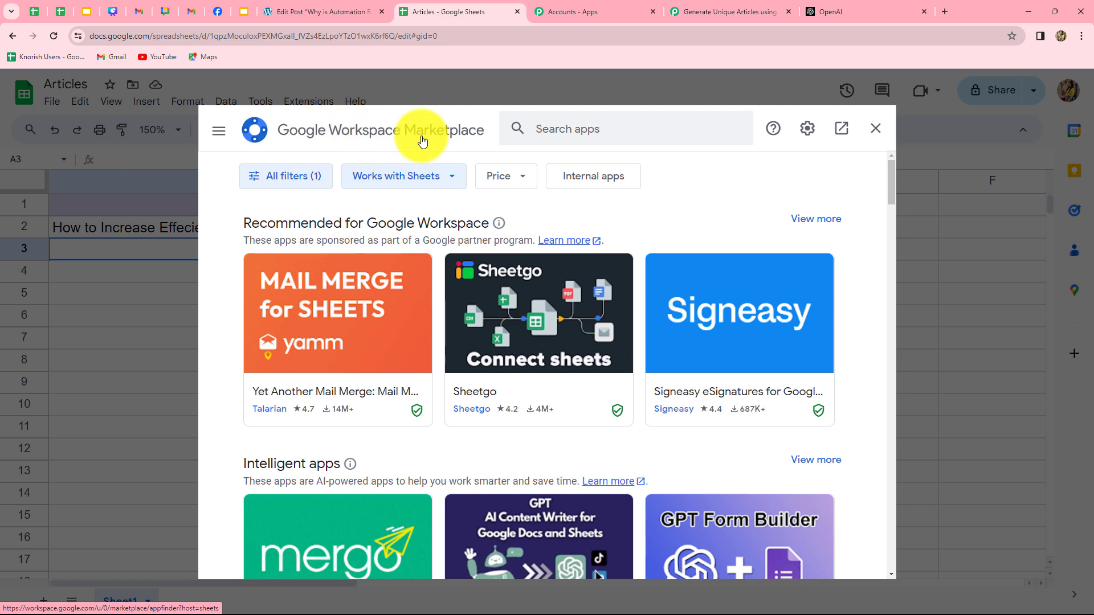
click(519, 129)
text(P)
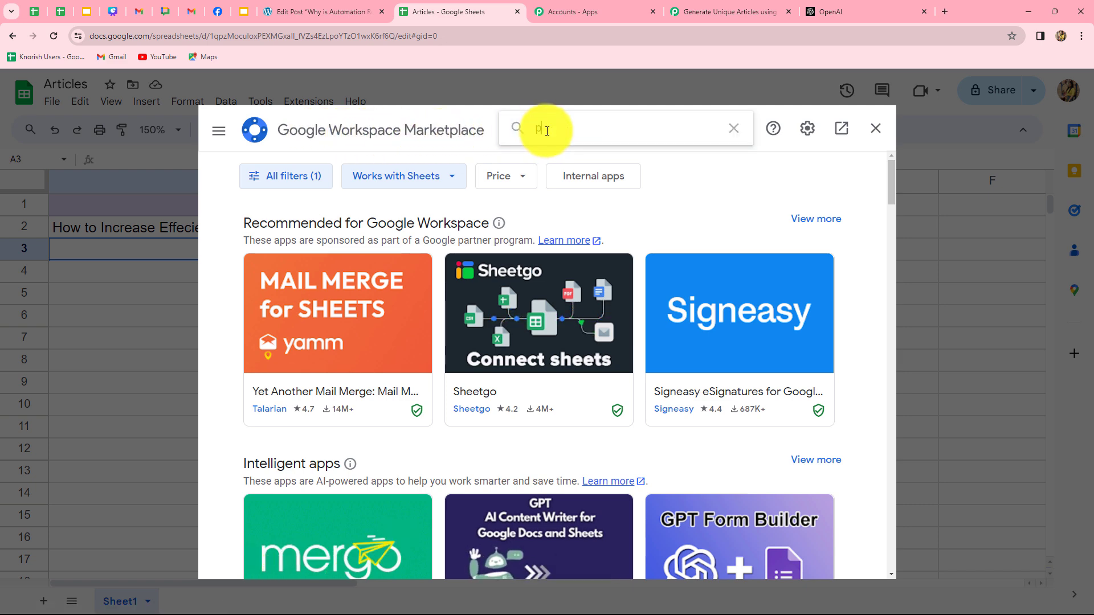
click(553, 142)
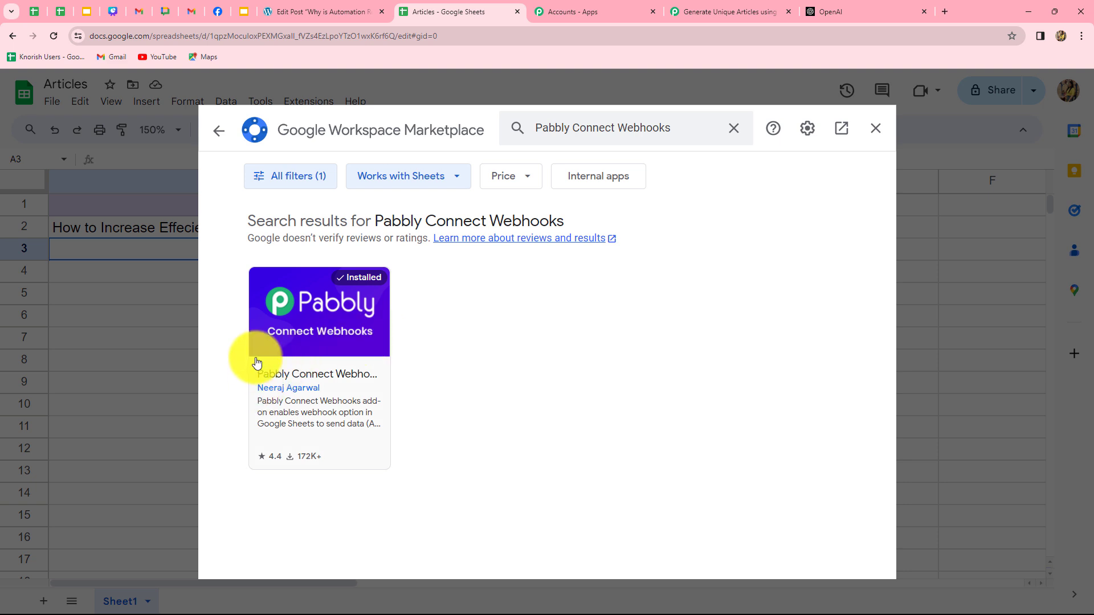
click(876, 128)
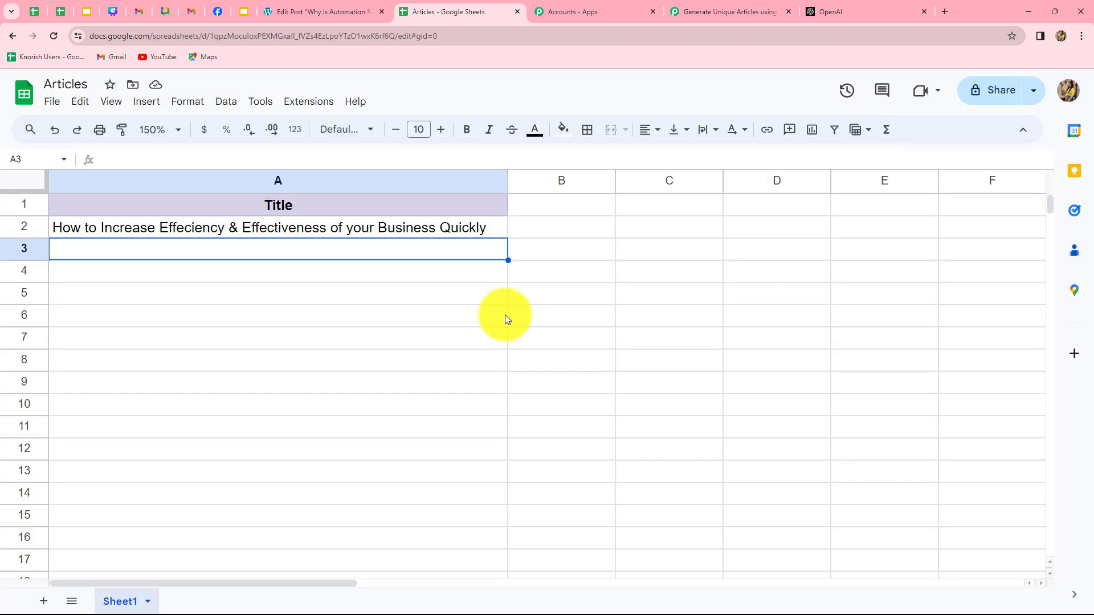
- In the Pabbly Connect Webhooks Initial Setup, paste the webhook URL and set trigger column A
click(296, 103)
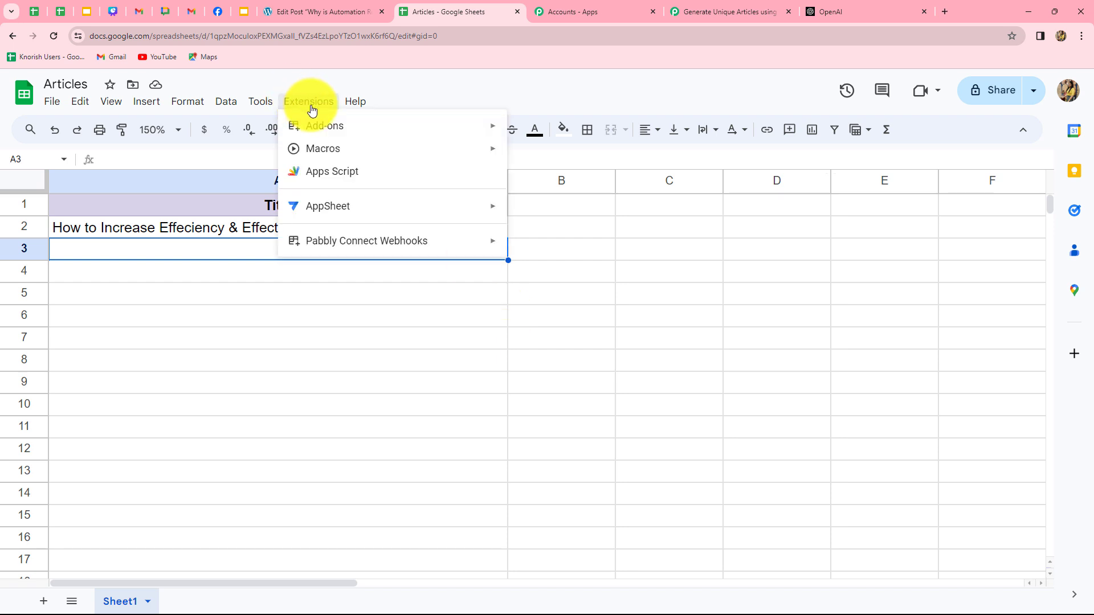
mouse_move(313, 243)
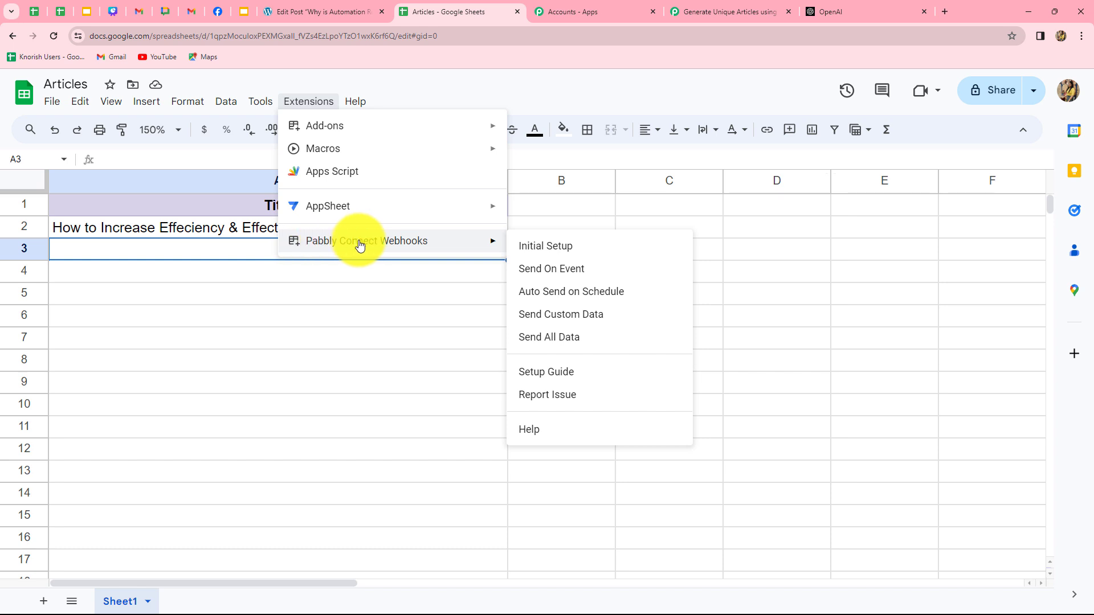
click(533, 250)
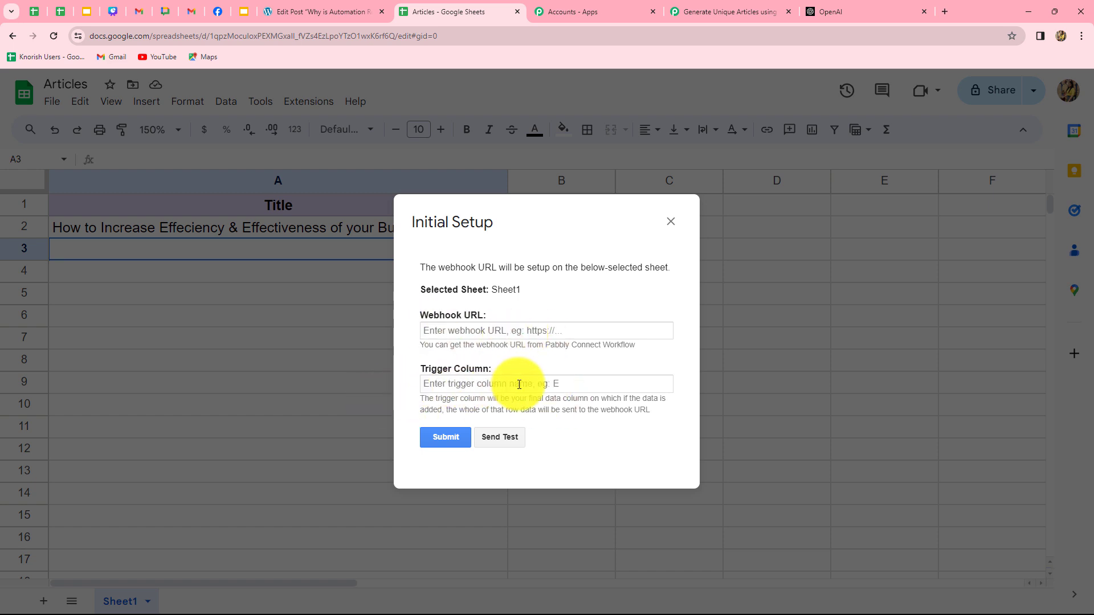
click(494, 331)
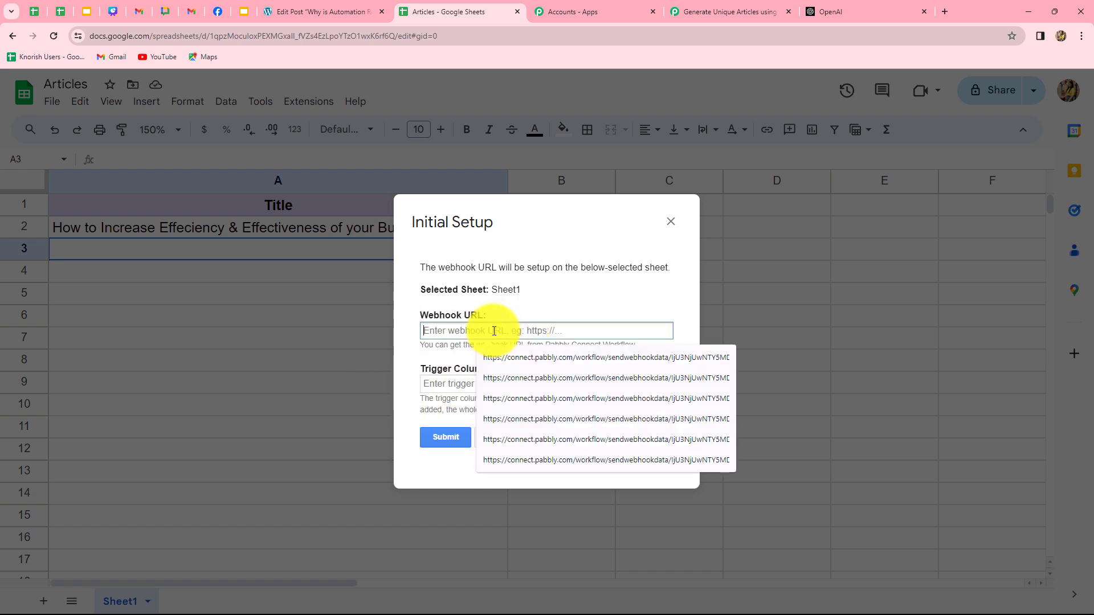
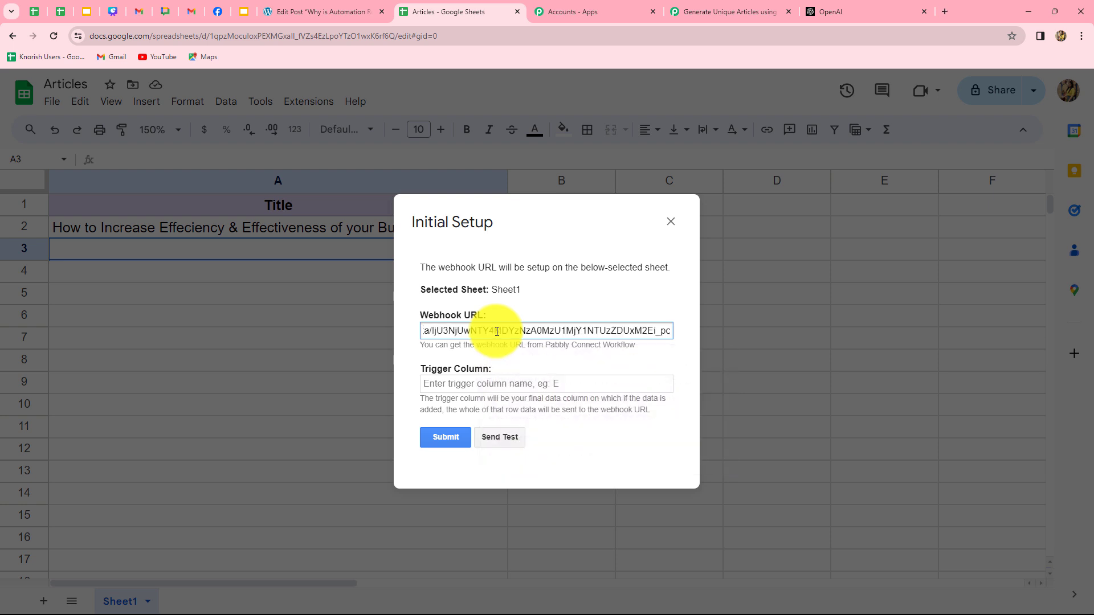
click(519, 382)
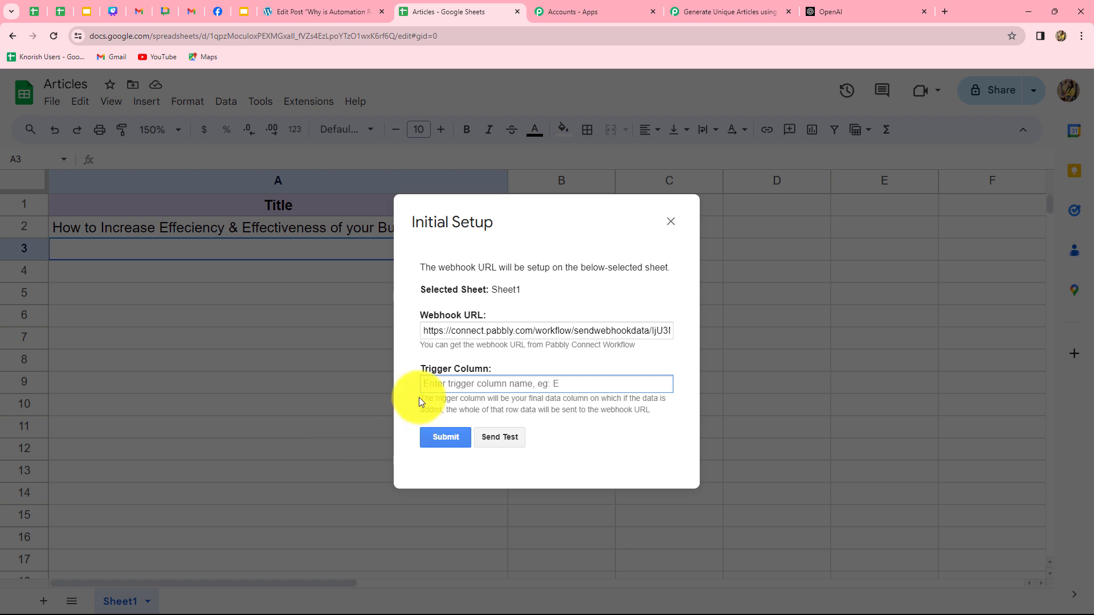
text(A)
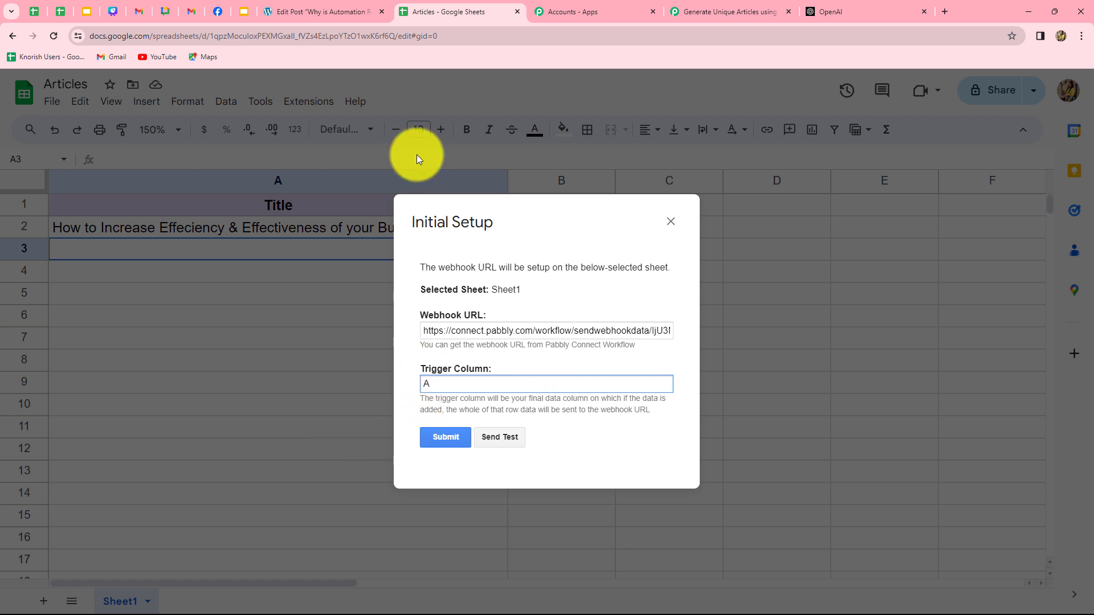
- Send test row data to the webhook, then submit and close the setup
click(510, 437)
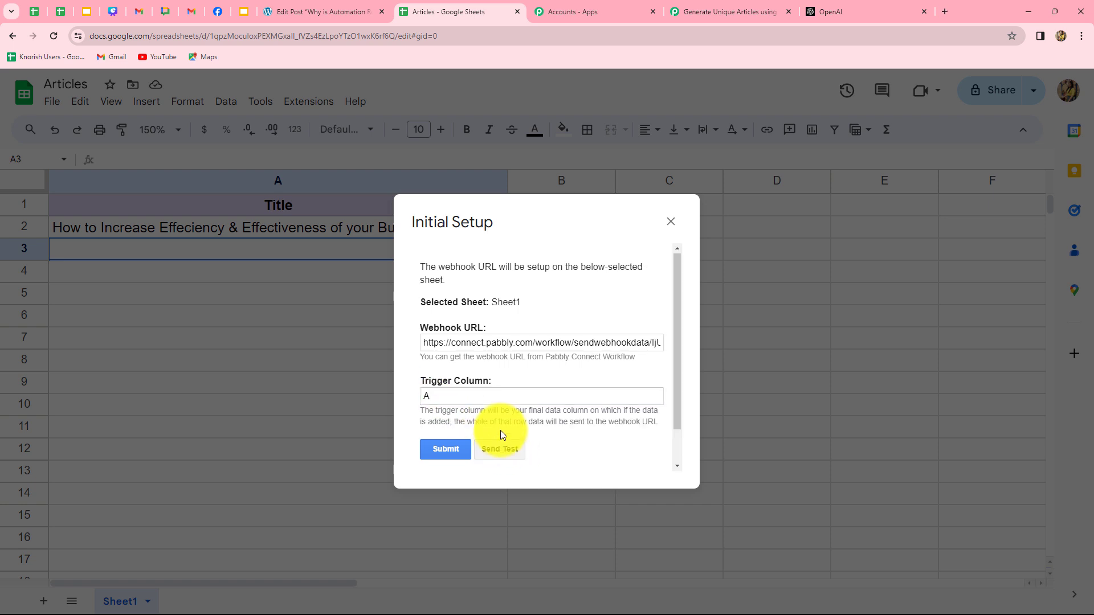
scroll(500, 430, down, 1)
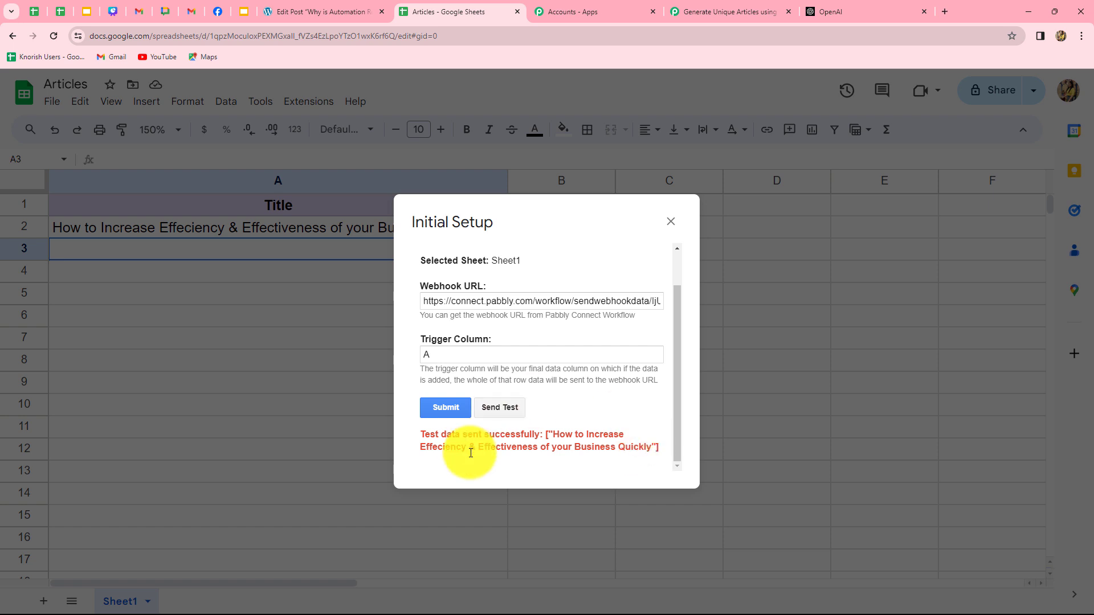
click(438, 408)
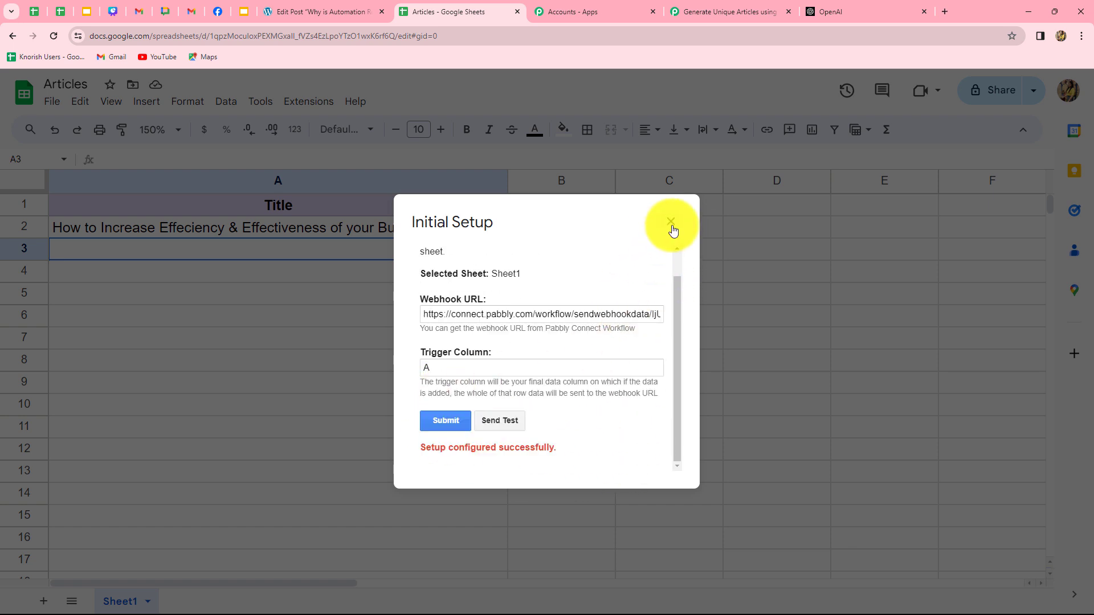
click(671, 224)
- Back in Pabbly Connect, review the received row 2 of Articles/Sheet1 and its full Title
click(730, 13)
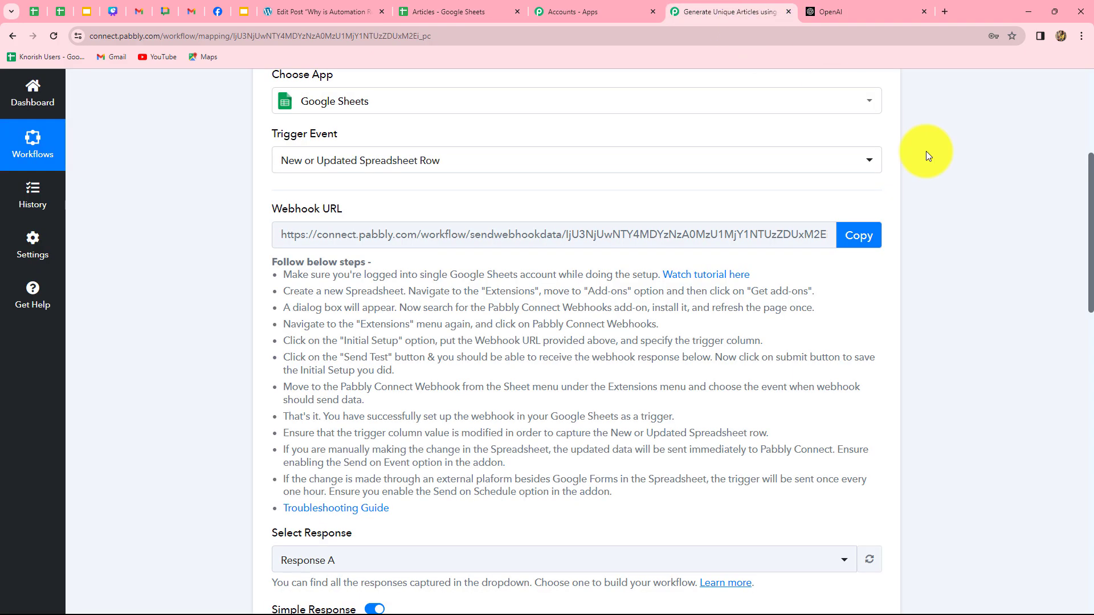
scroll(1089, 299, down, 5)
scroll(1077, 300, down, 7)
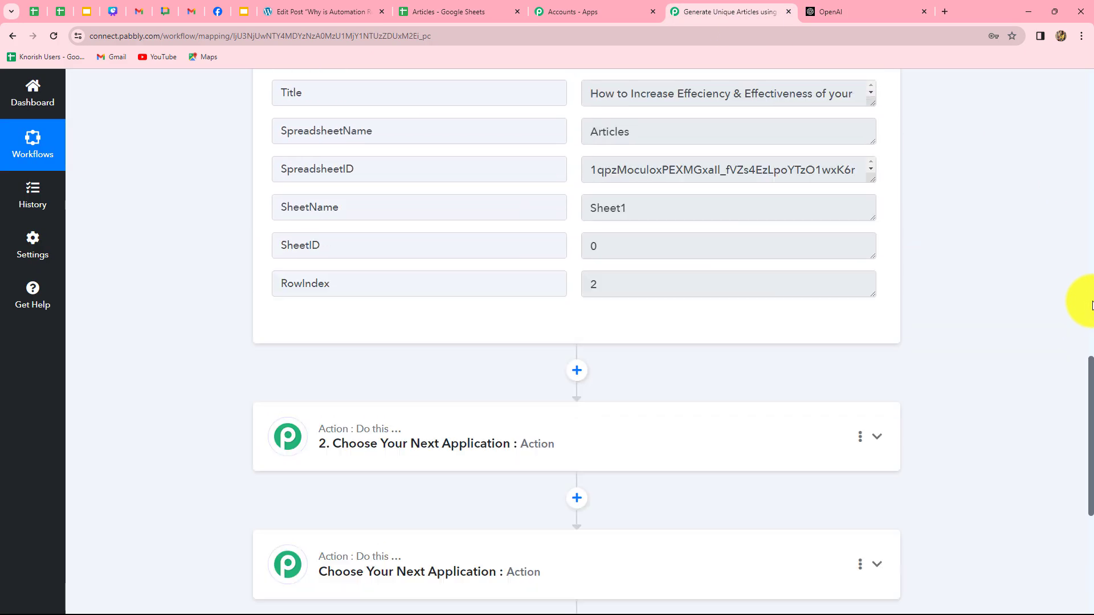
scroll(1077, 301, up, 1)
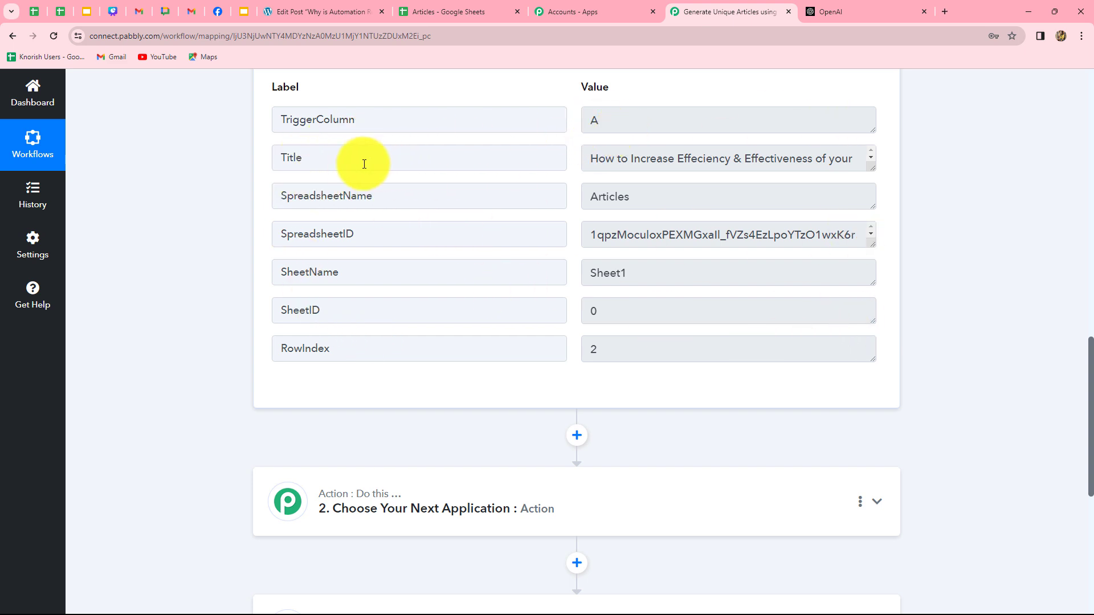
drag(872, 168, 875, 203)
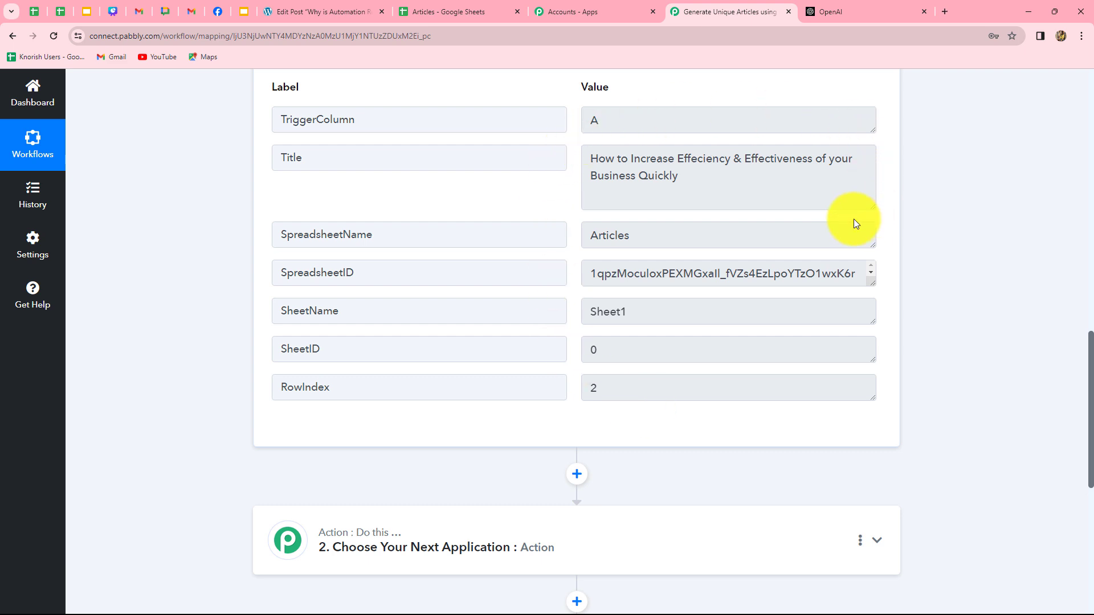
scroll(1009, 282, down, 5)
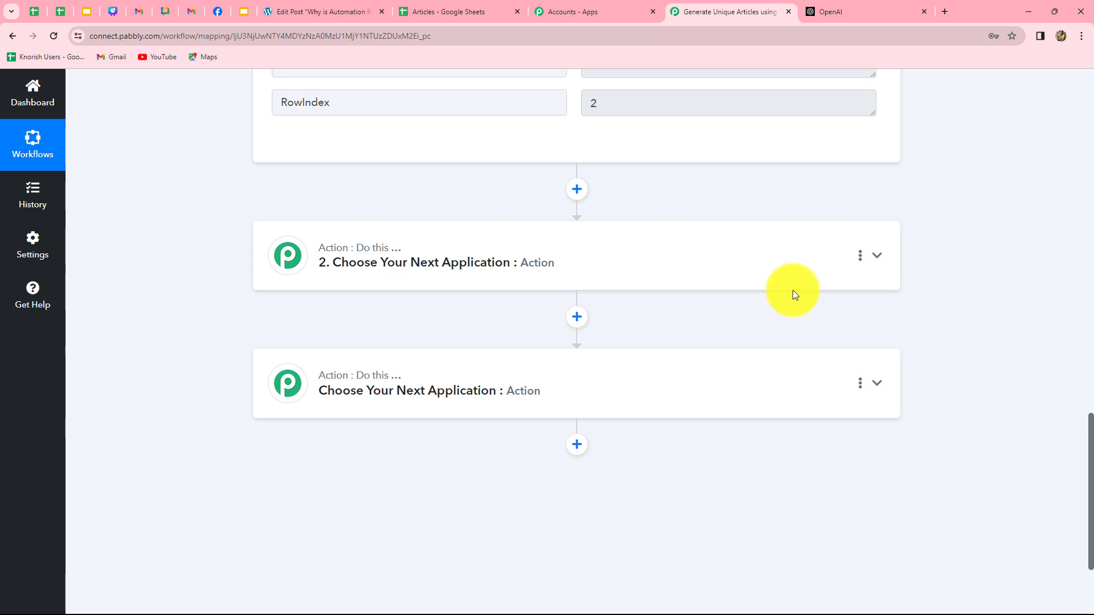
- Set the second action step to OpenAI (ChatGPT, DALL-E) with the ChatGPT event
click(567, 277)
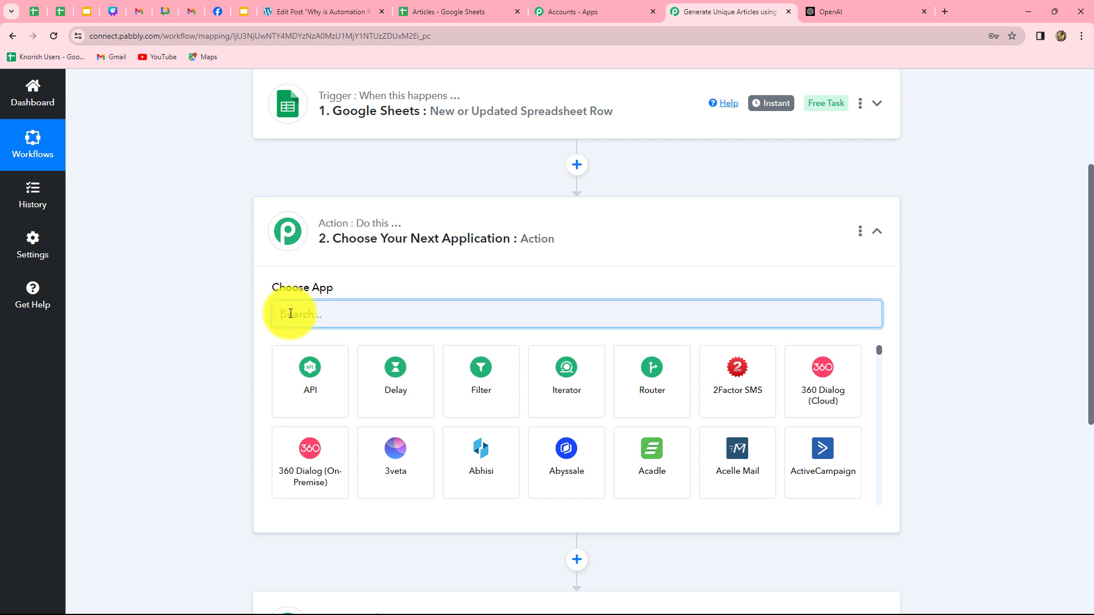
text(Open)
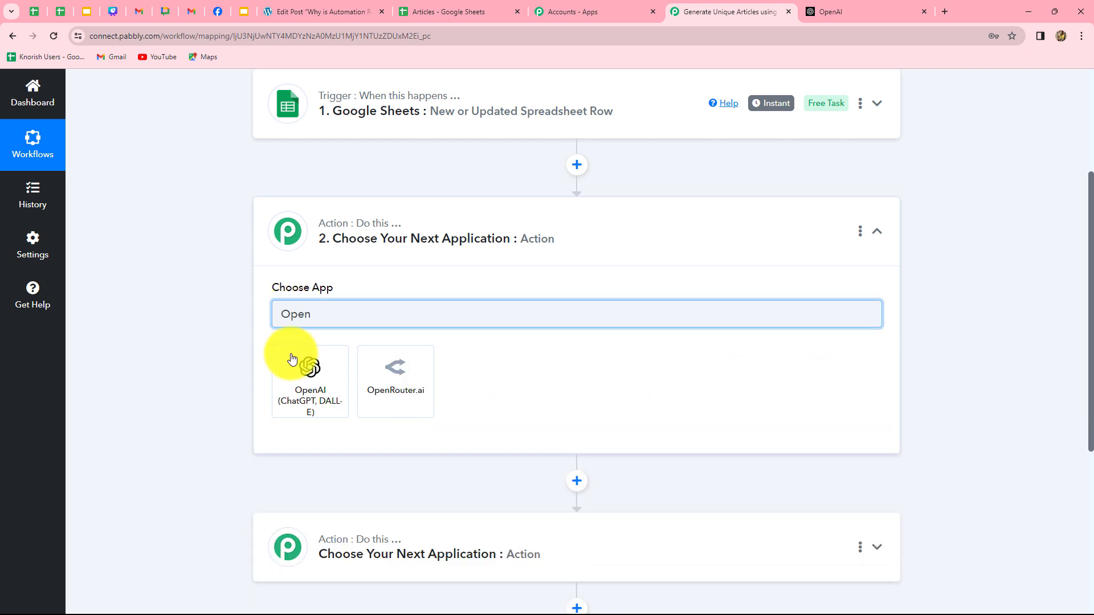
click(292, 359)
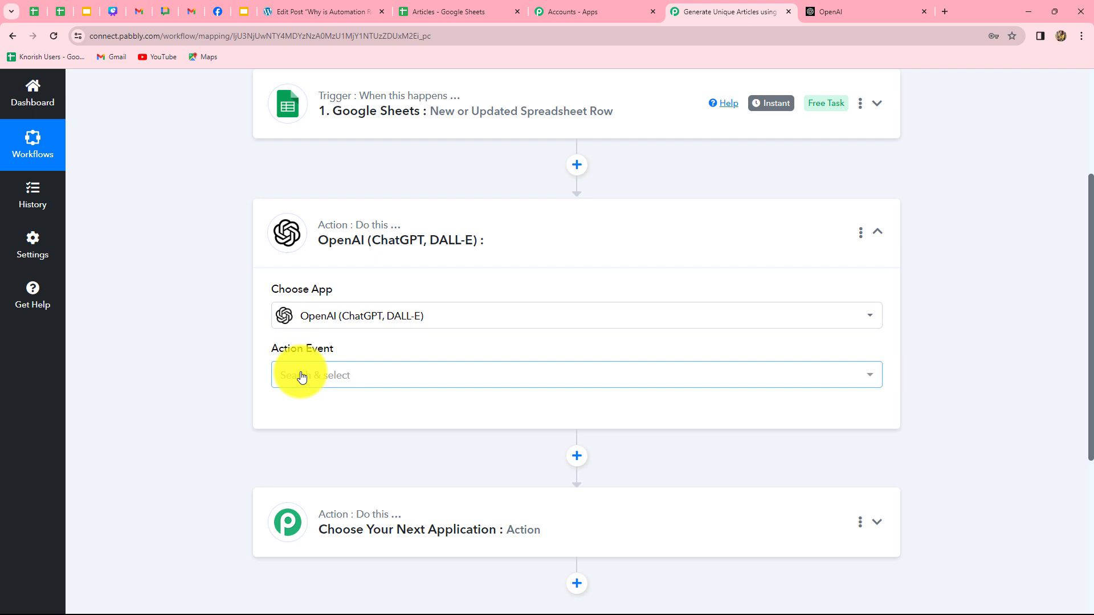
click(301, 377)
click(288, 183)
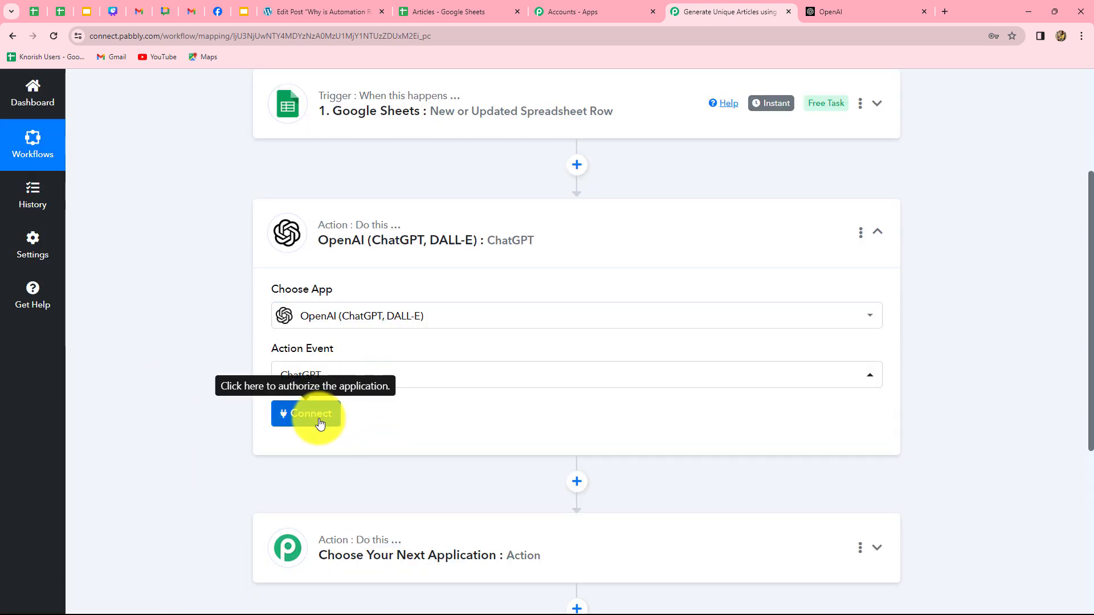
- Connect the step using the existing OpenAI connection #4 and save
click(320, 423)
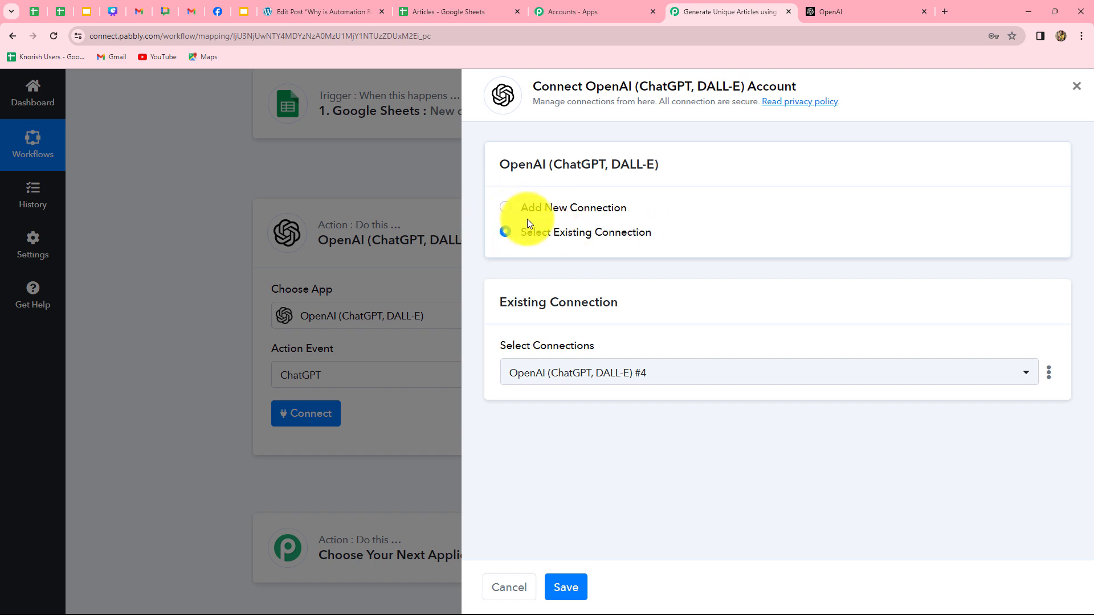
click(498, 211)
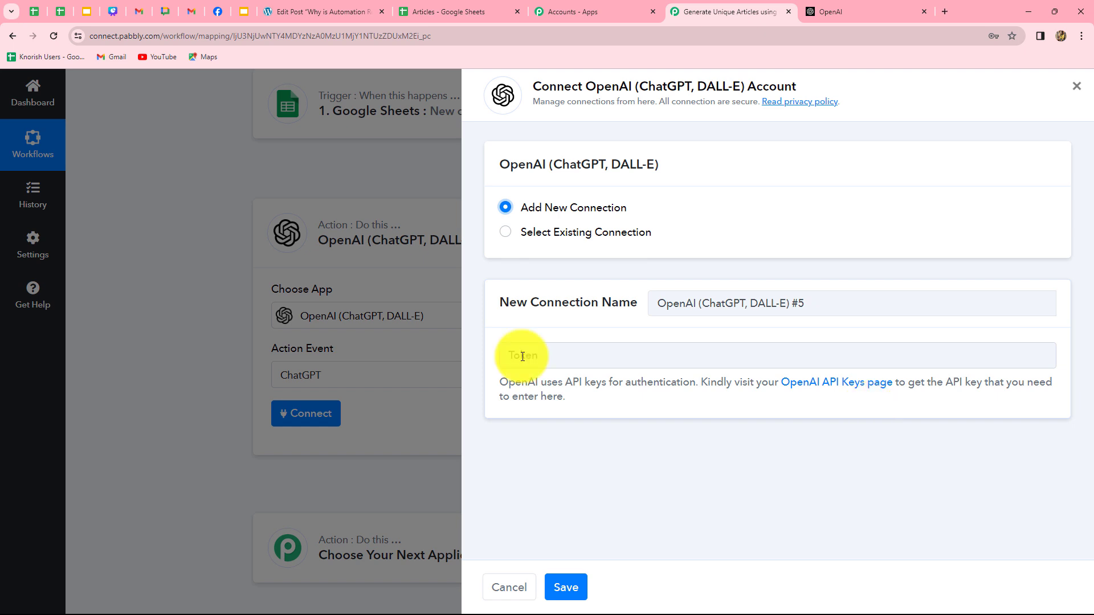
click(506, 235)
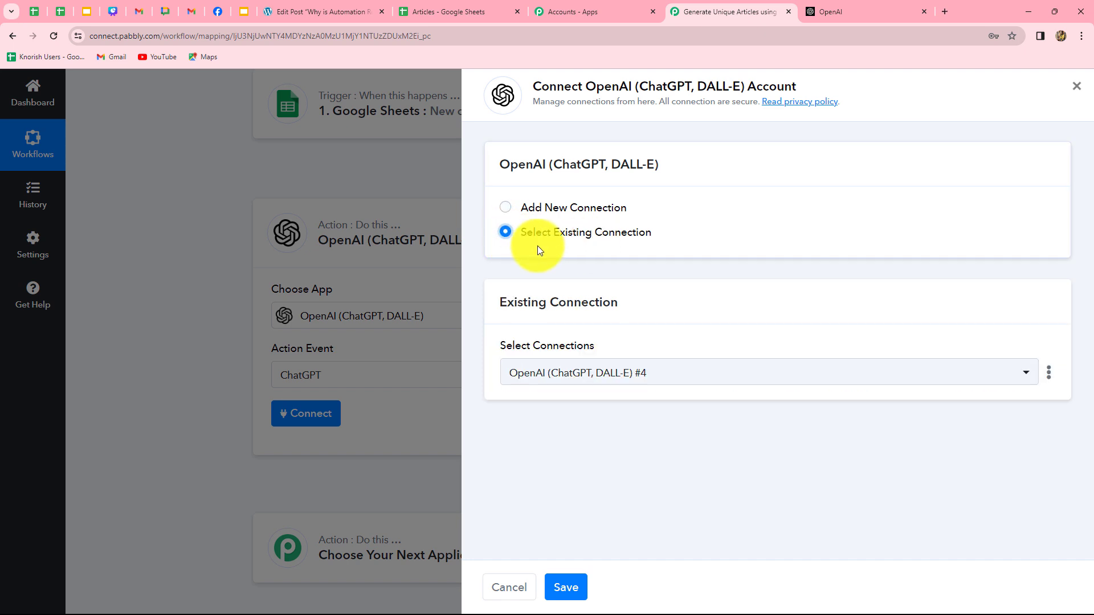
click(568, 586)
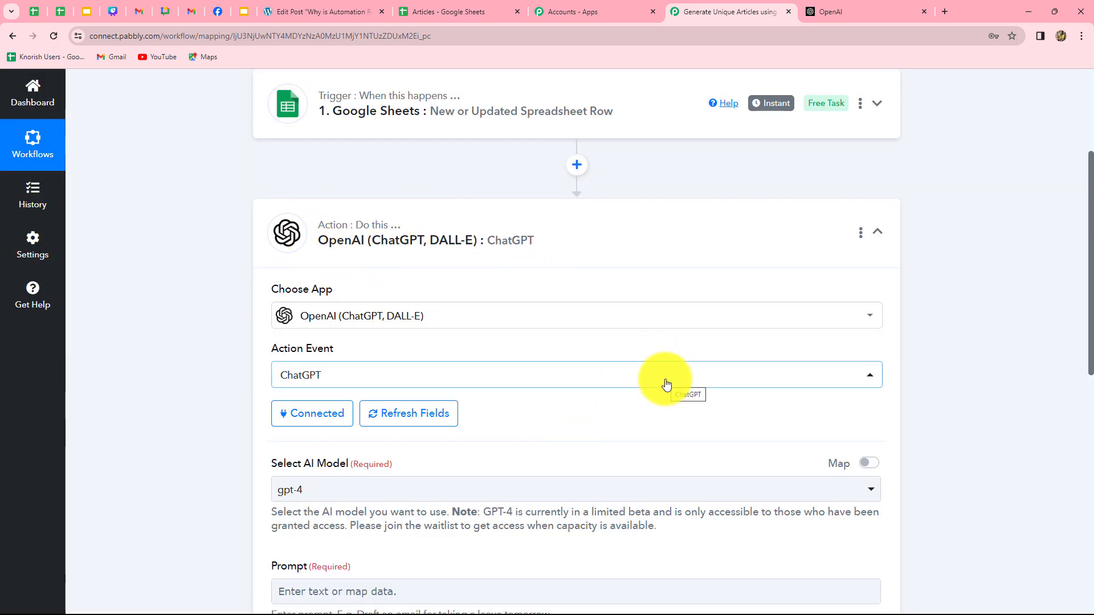
- Switch the ChatGPT step's AI model from gpt-4 to gpt-3.5-turbo
scroll(664, 377, down, 6)
scroll(664, 379, up, 3)
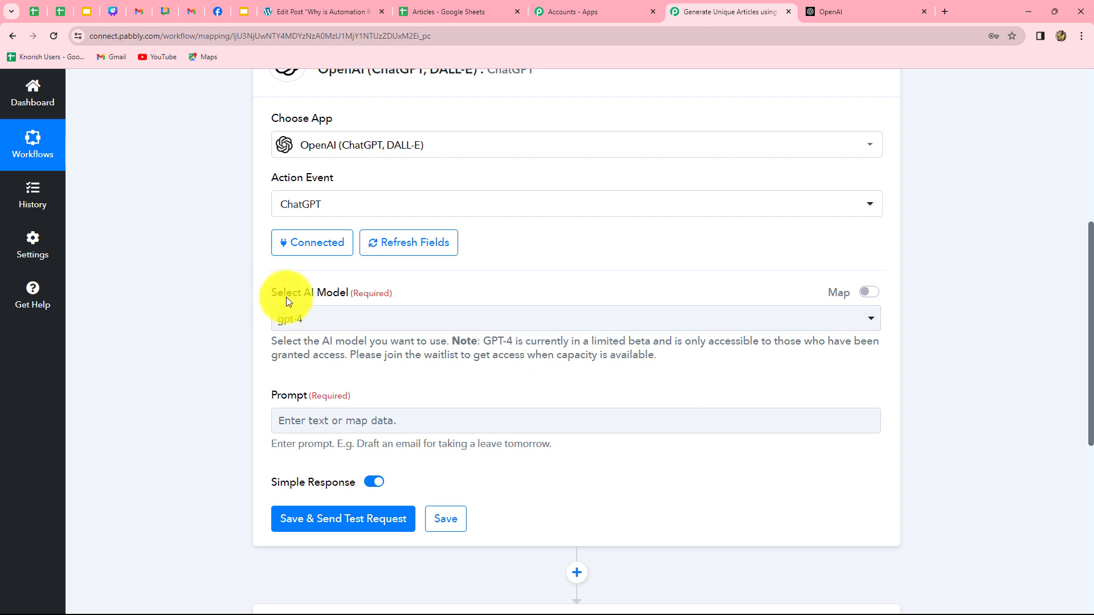
click(335, 321)
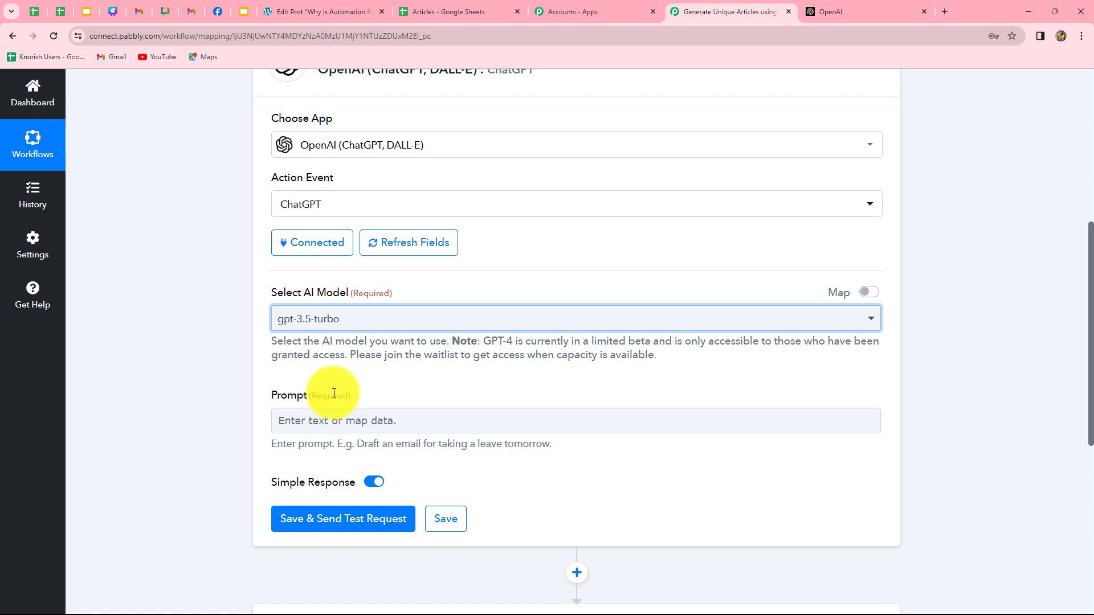
scroll(333, 399, down, 4)
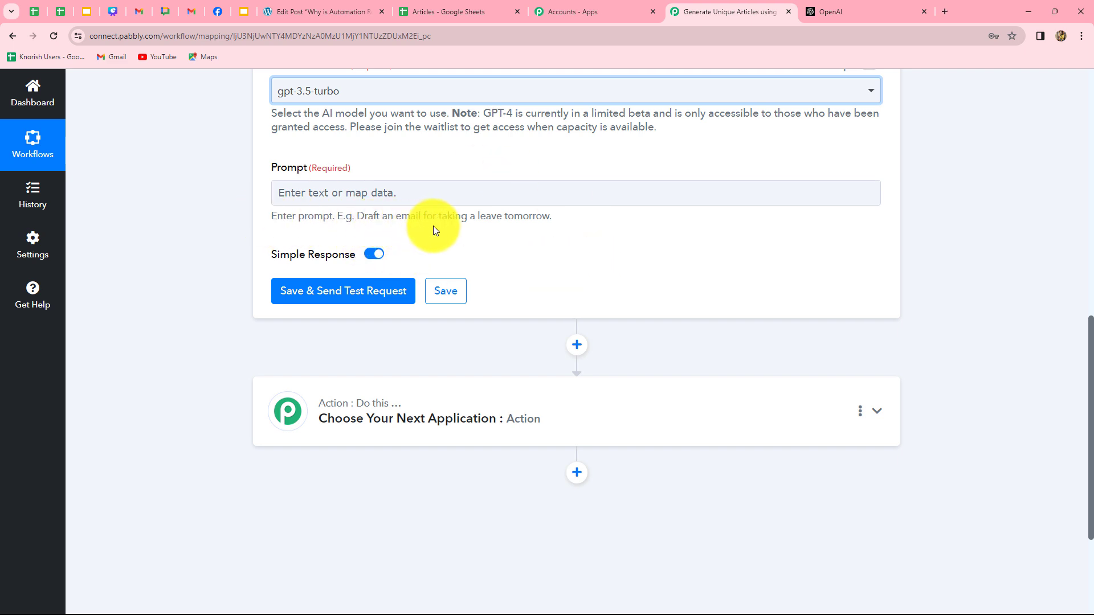
- Write the prompt 'Generate an article on this title:' followed by the sheet row's Title field
click(399, 191)
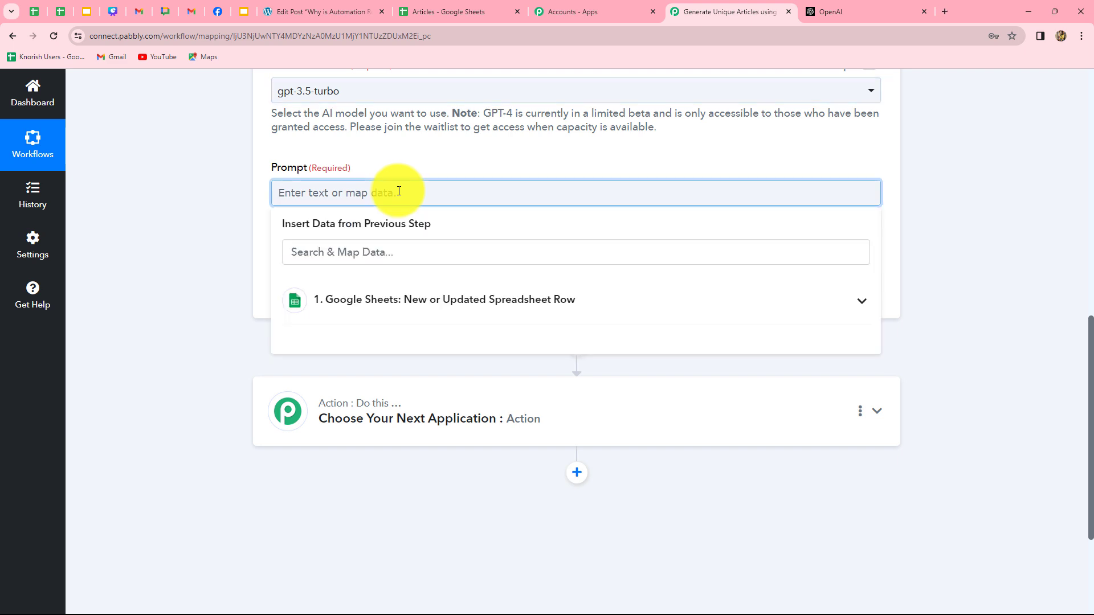
text(Generate an article on this title:)
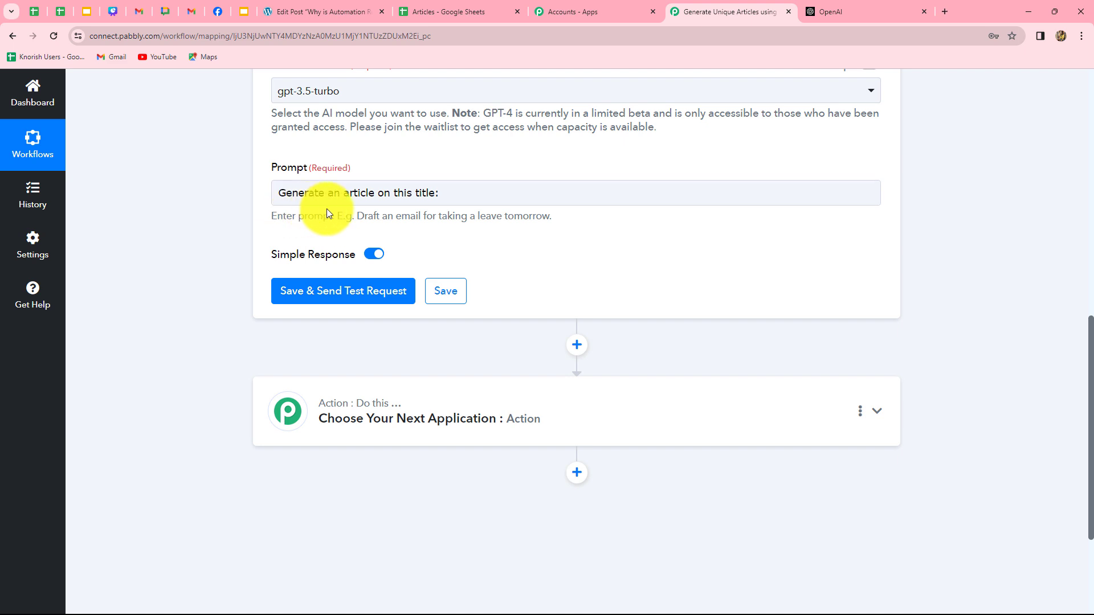
click(450, 193)
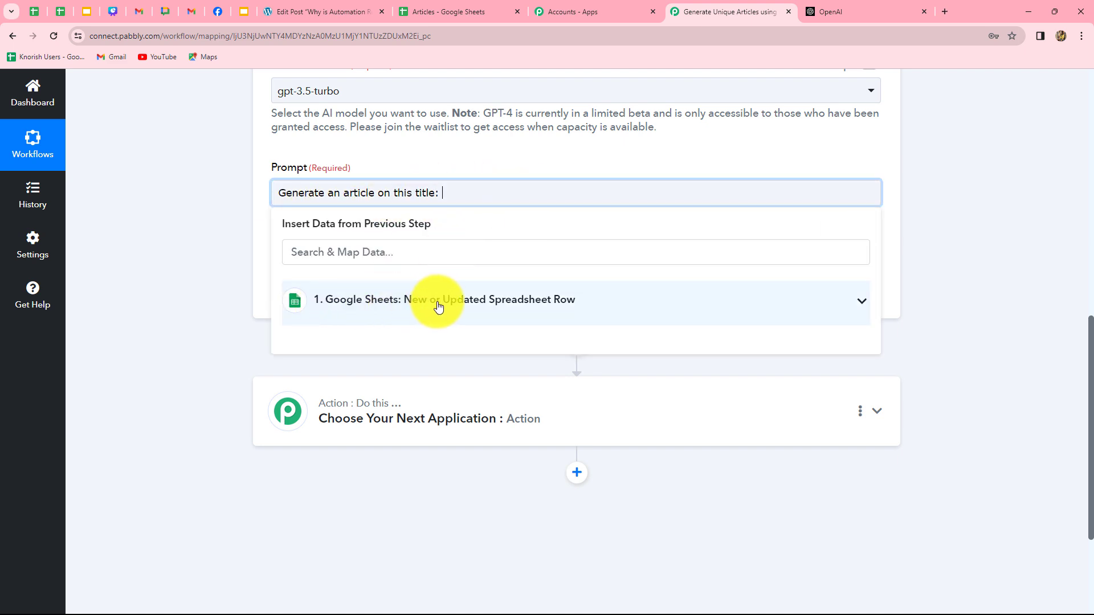
click(506, 302)
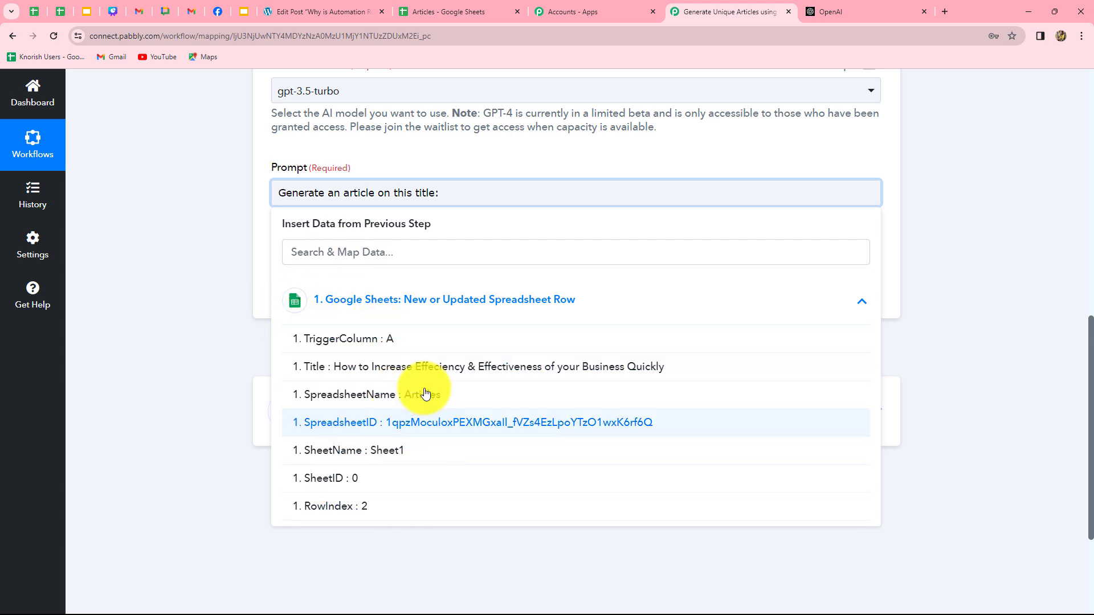
click(569, 368)
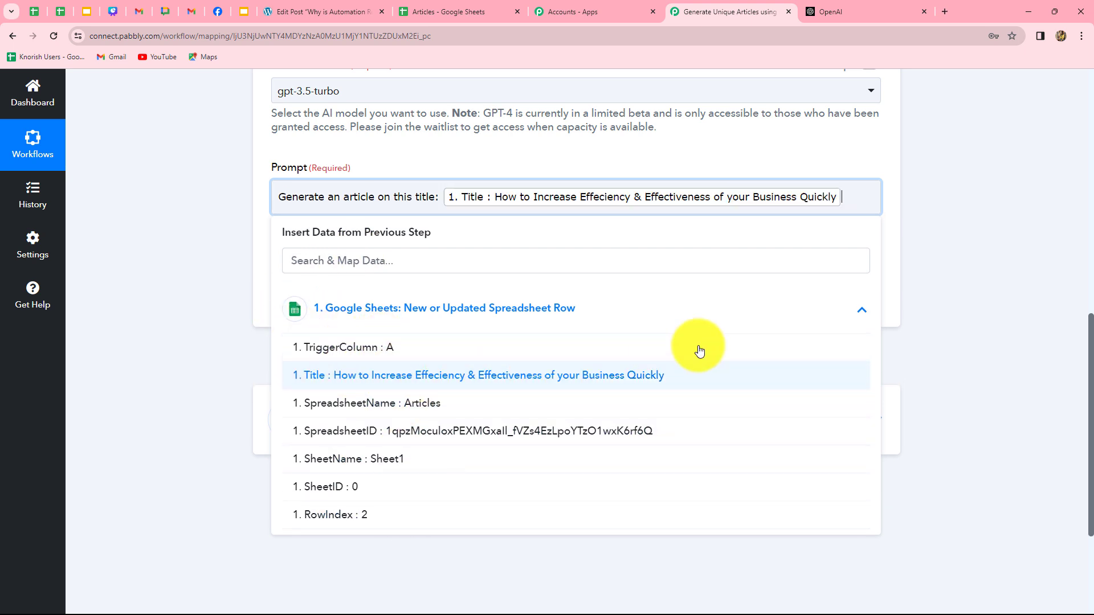
click(984, 300)
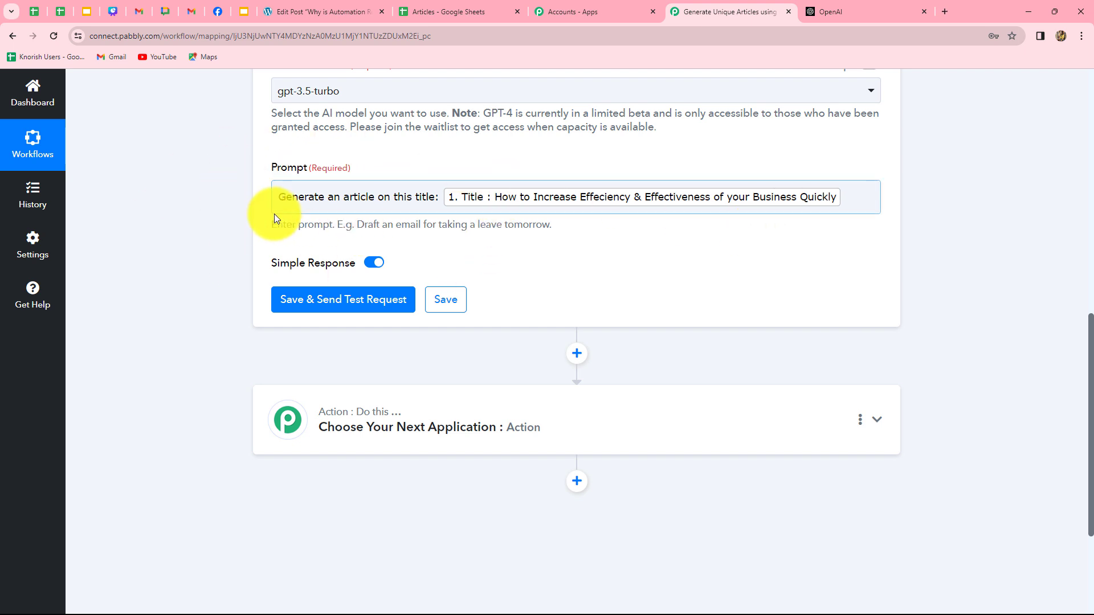
click(310, 213)
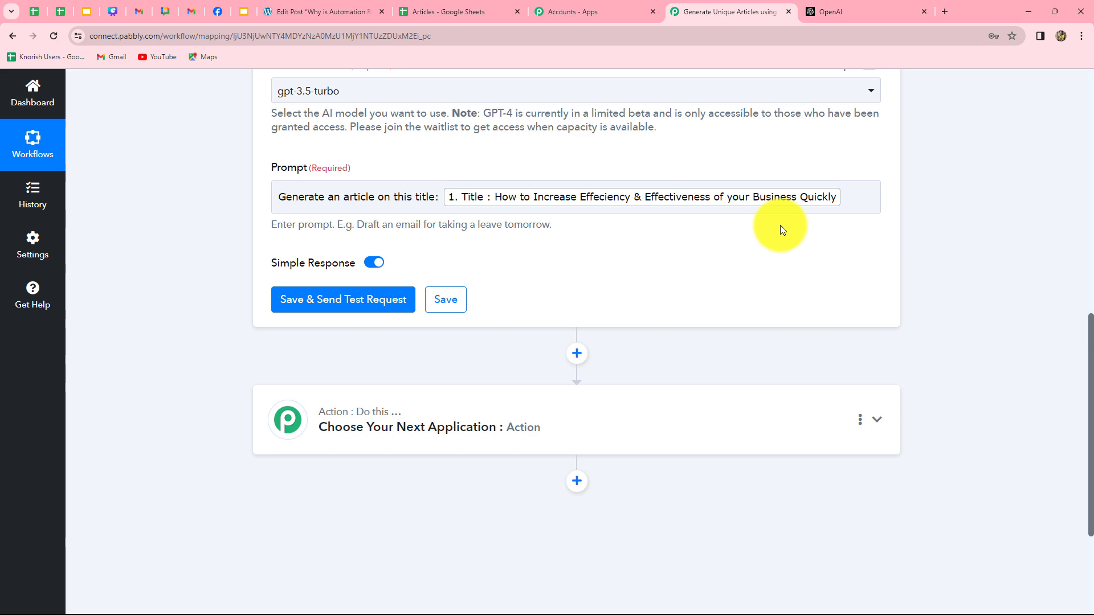
scroll(683, 205, down, 2)
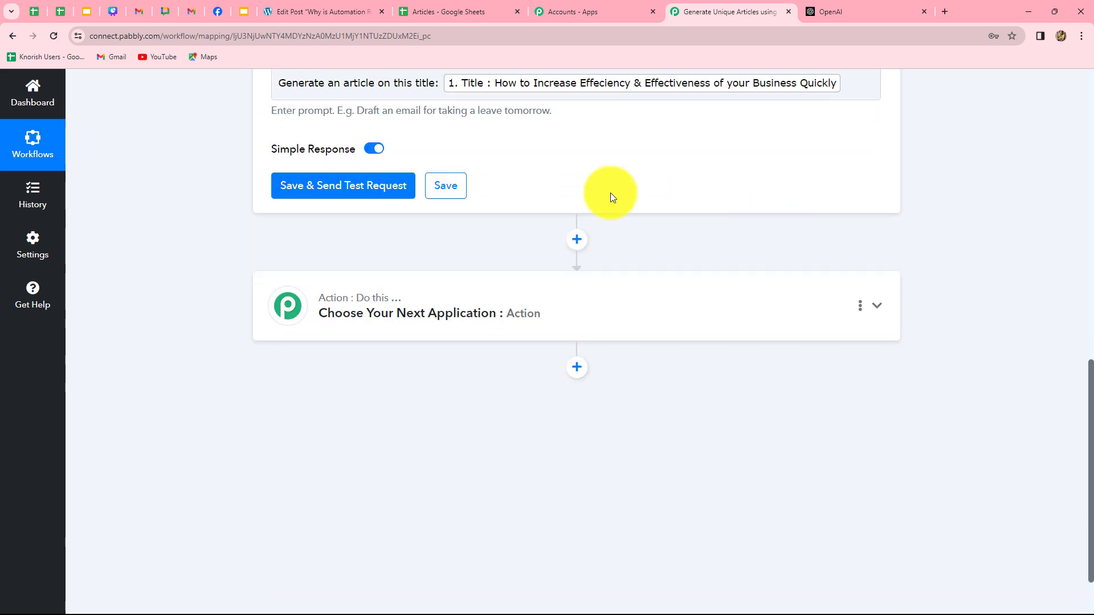
- Test the ChatGPT step and read the generated business-efficiency article in Choices 0 Message Content
click(391, 196)
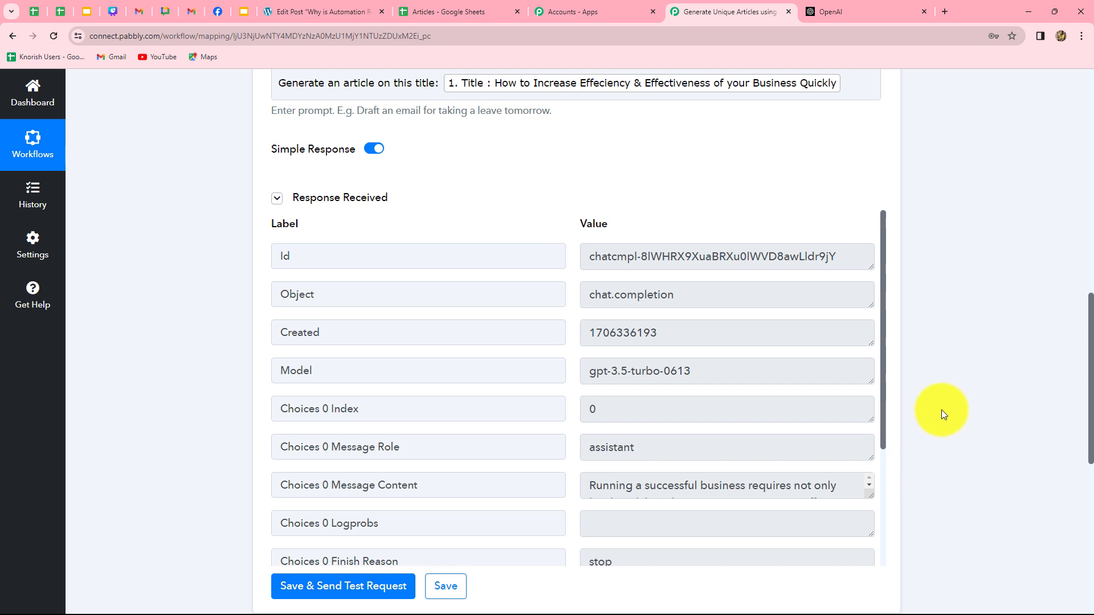
scroll(941, 409, down, 3)
drag(865, 323, 869, 401)
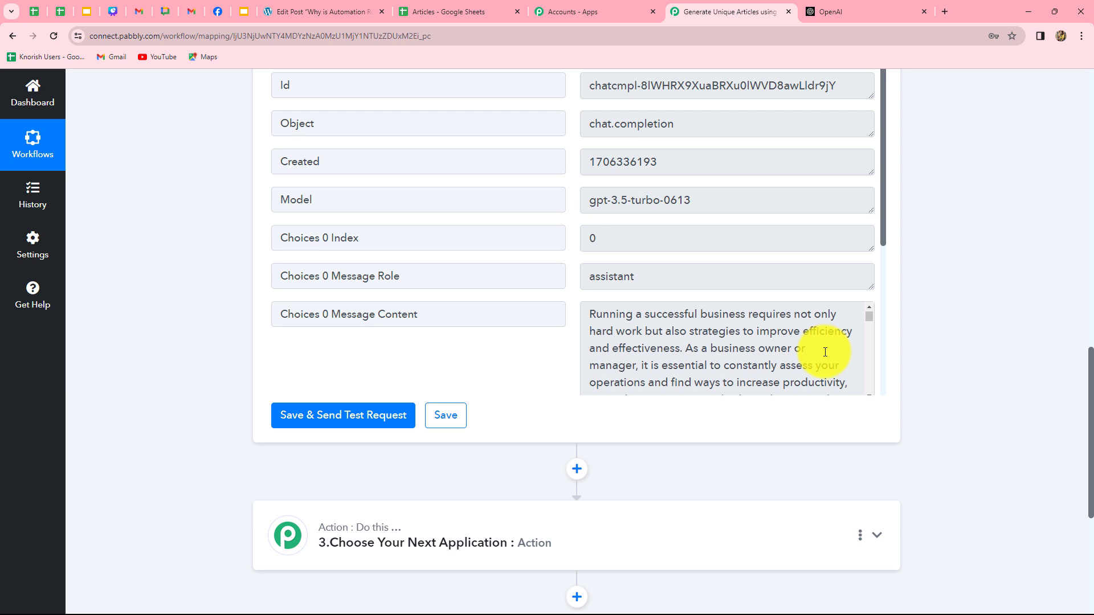
scroll(825, 351, down, 1)
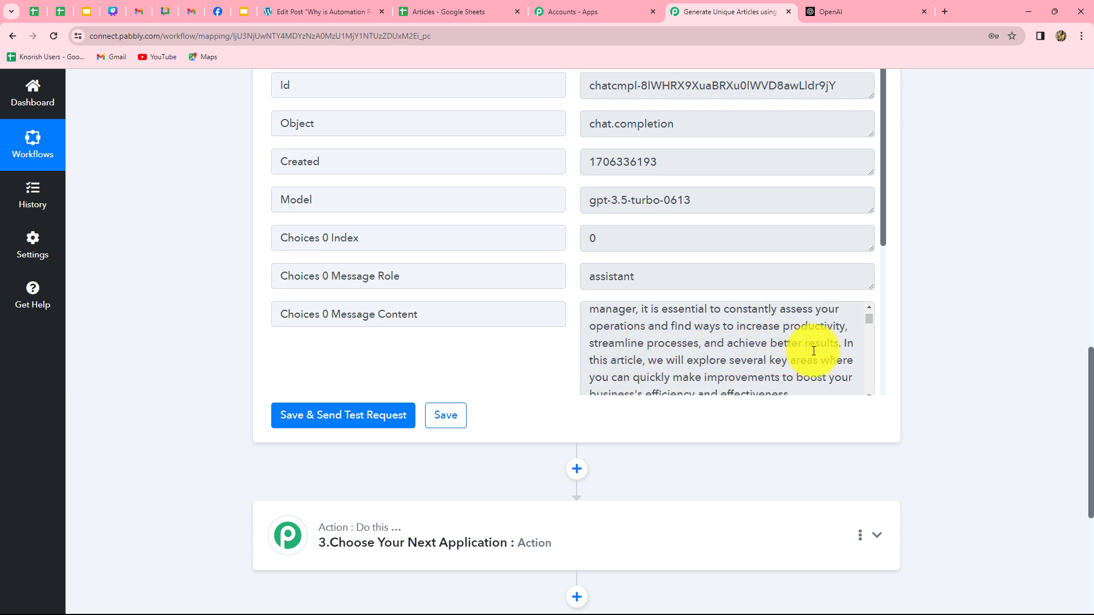
scroll(814, 351, down, 8)
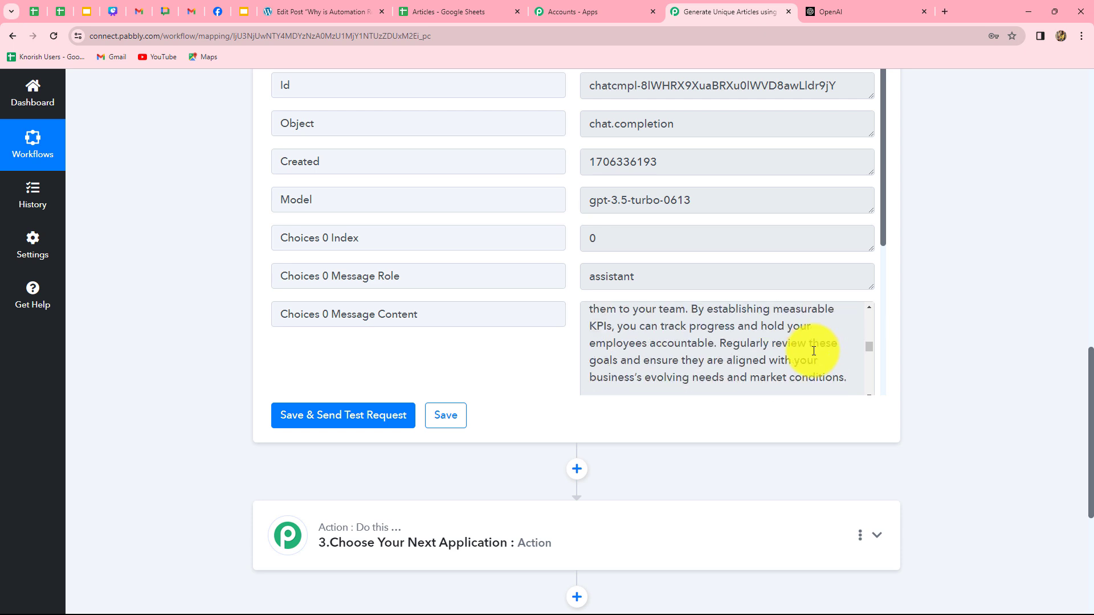
scroll(813, 351, down, 6)
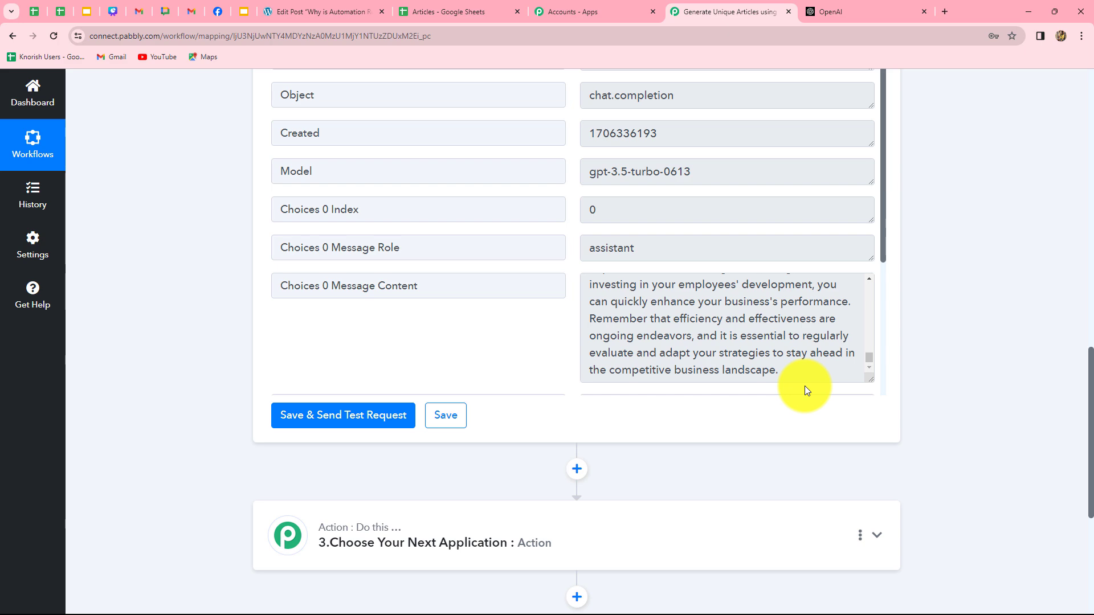
scroll(995, 371, down, 5)
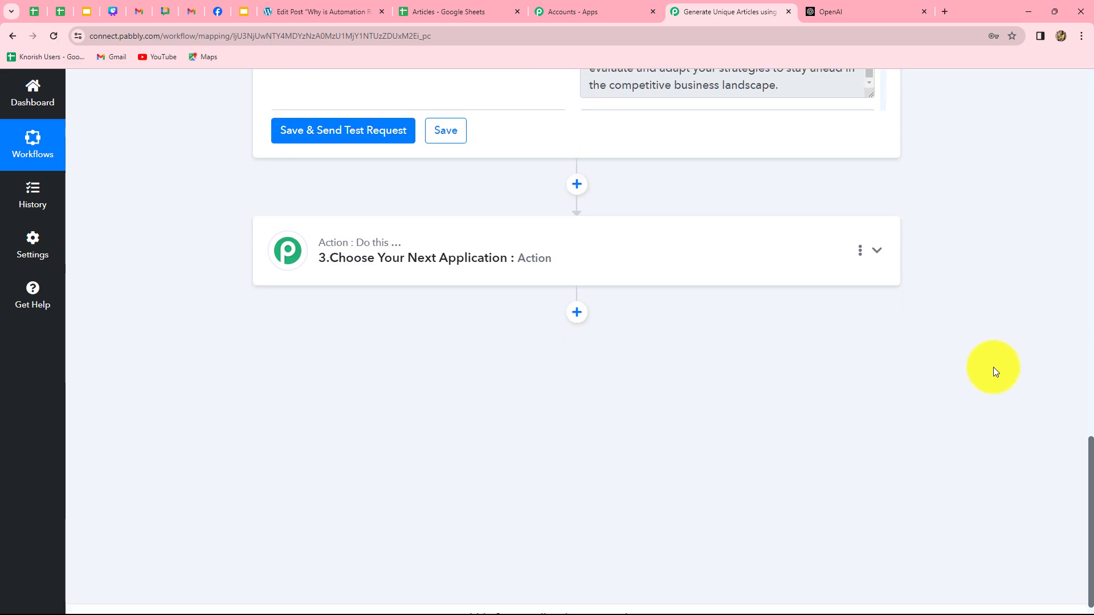
scroll(632, 292, down, 1)
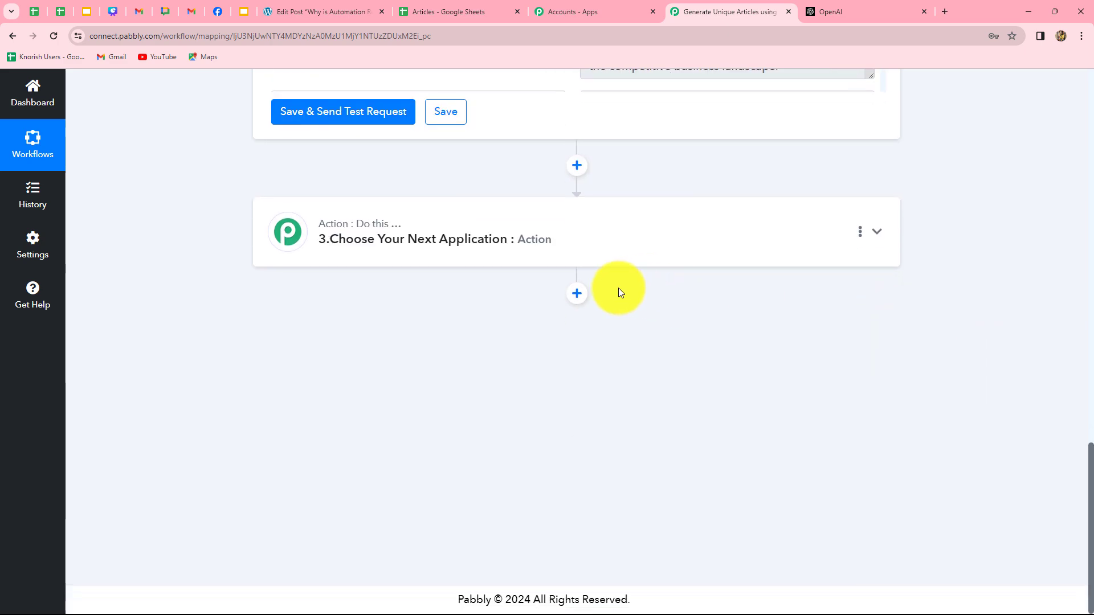
- Make the next step WordPress with the Create a Post action event
click(567, 235)
text(W)
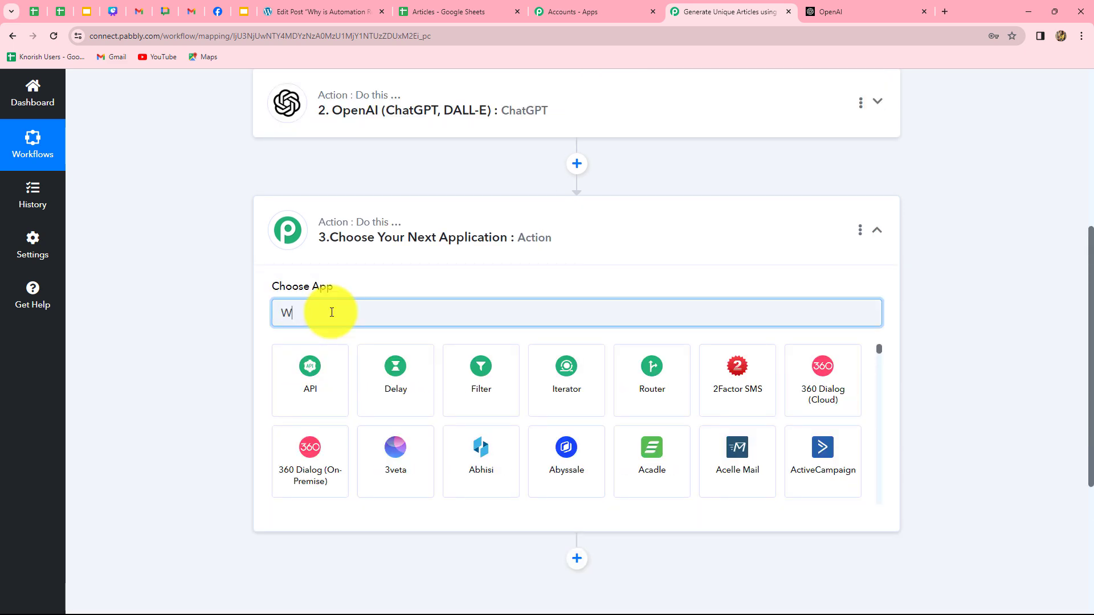
text(ord)
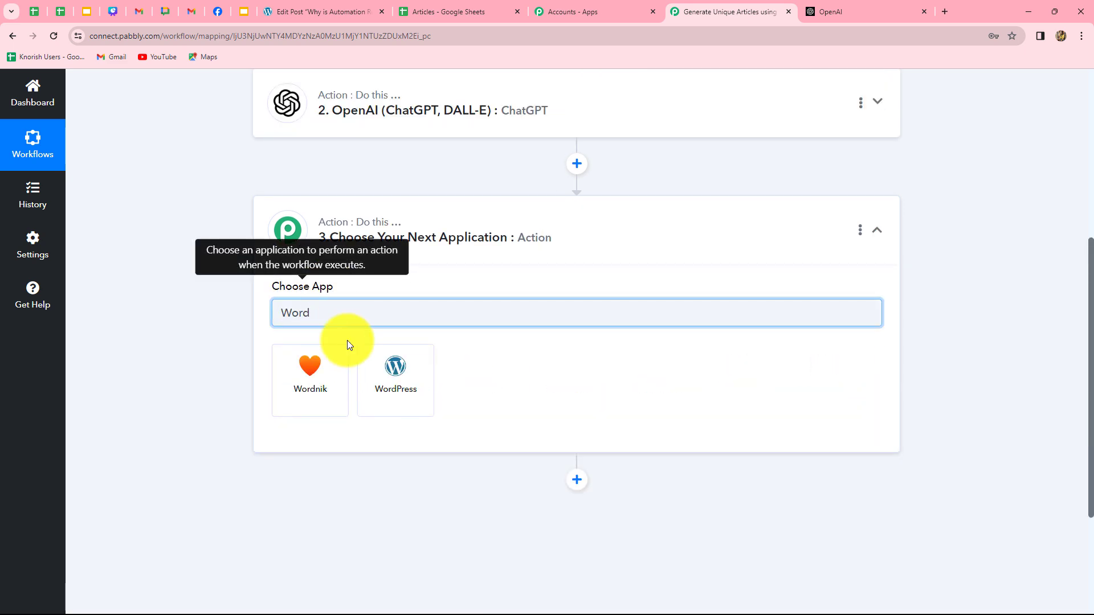
click(385, 393)
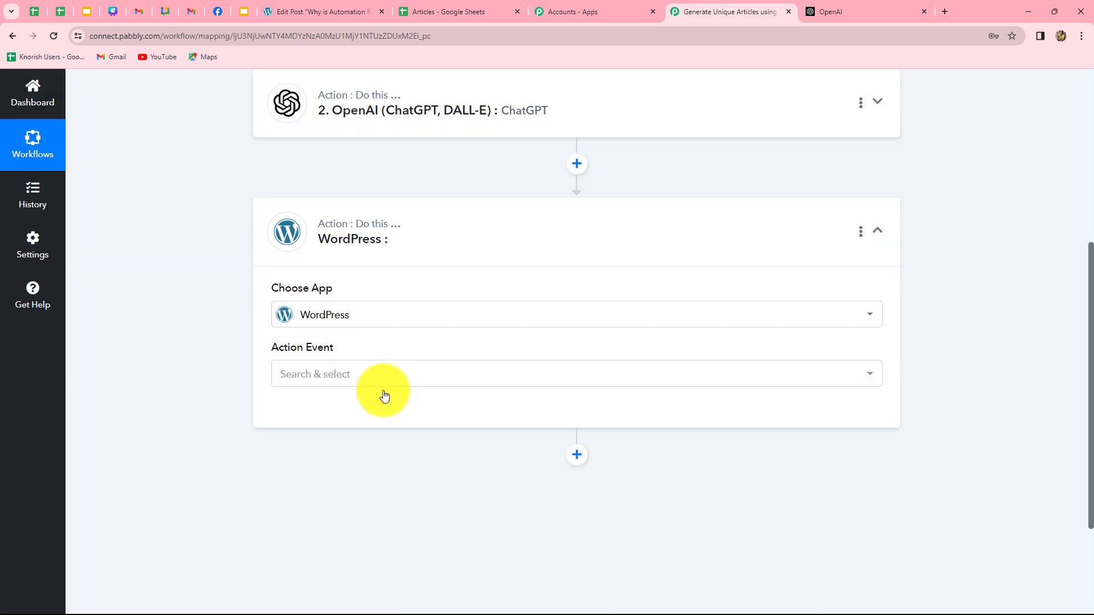
click(285, 376)
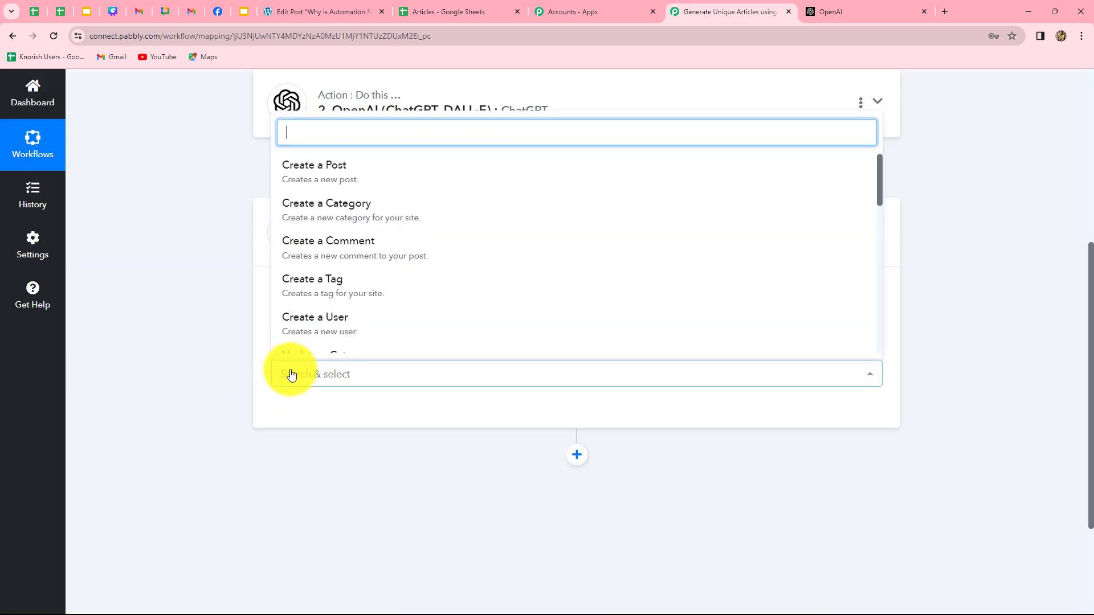
click(311, 179)
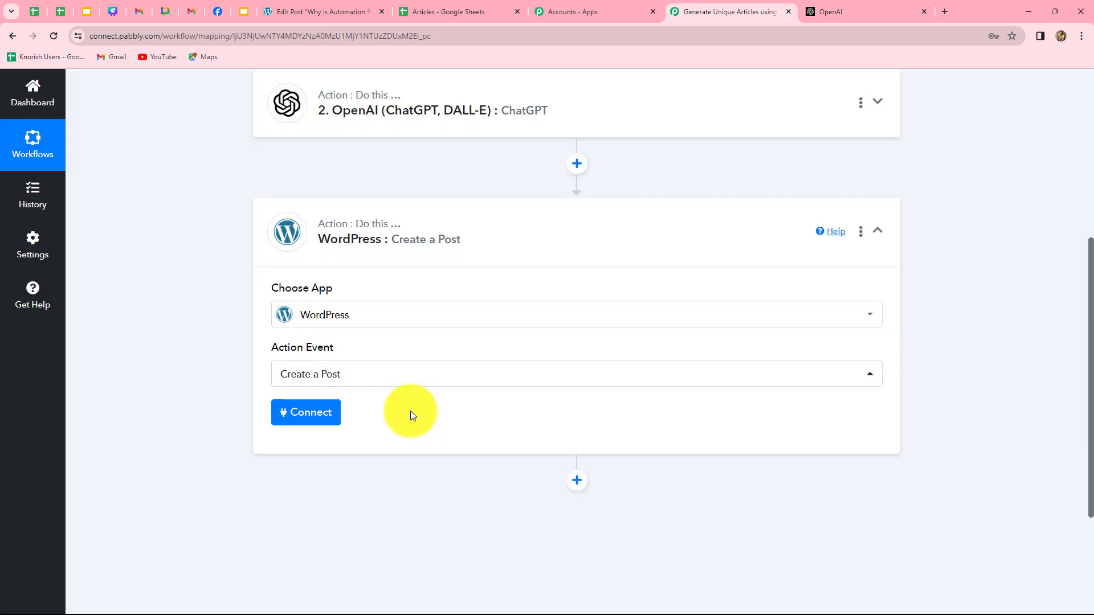
- Add a new WordPress connection and enter its name, username and password
click(319, 415)
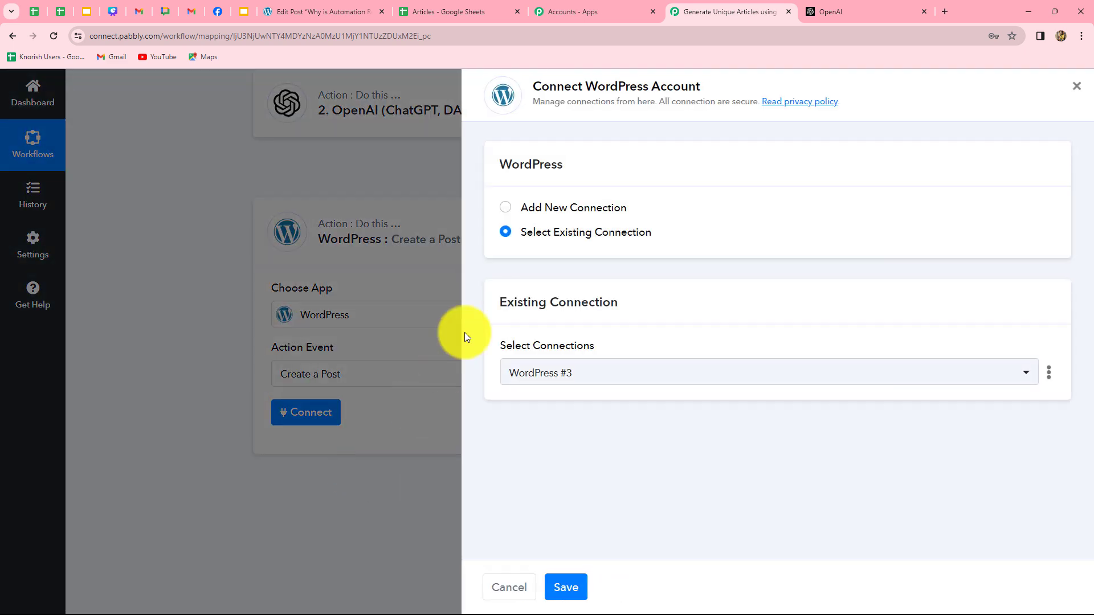
click(506, 209)
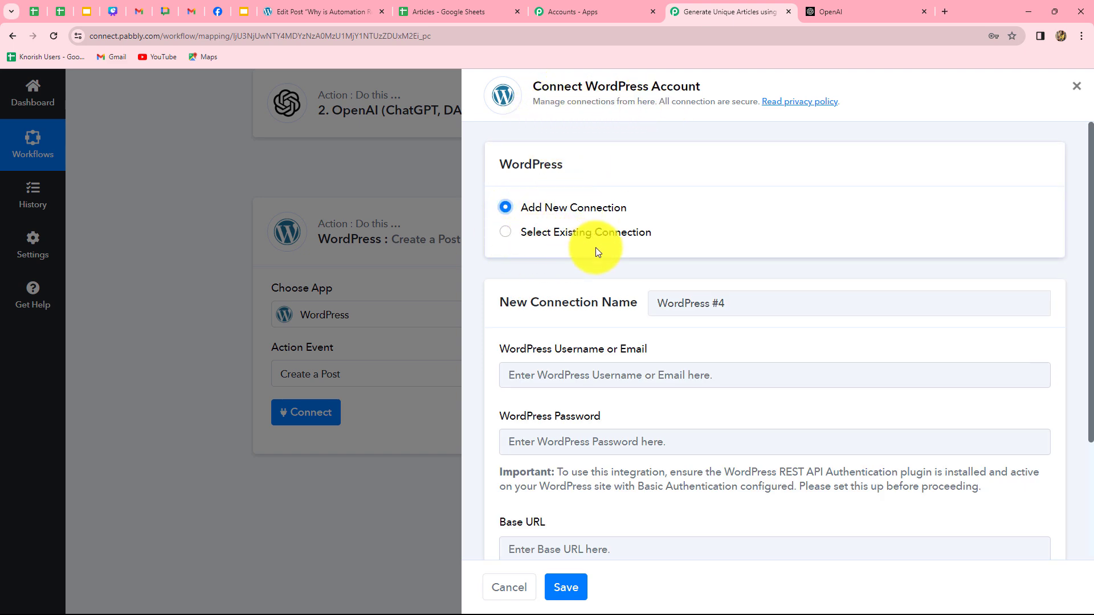
scroll(695, 407, down, 2)
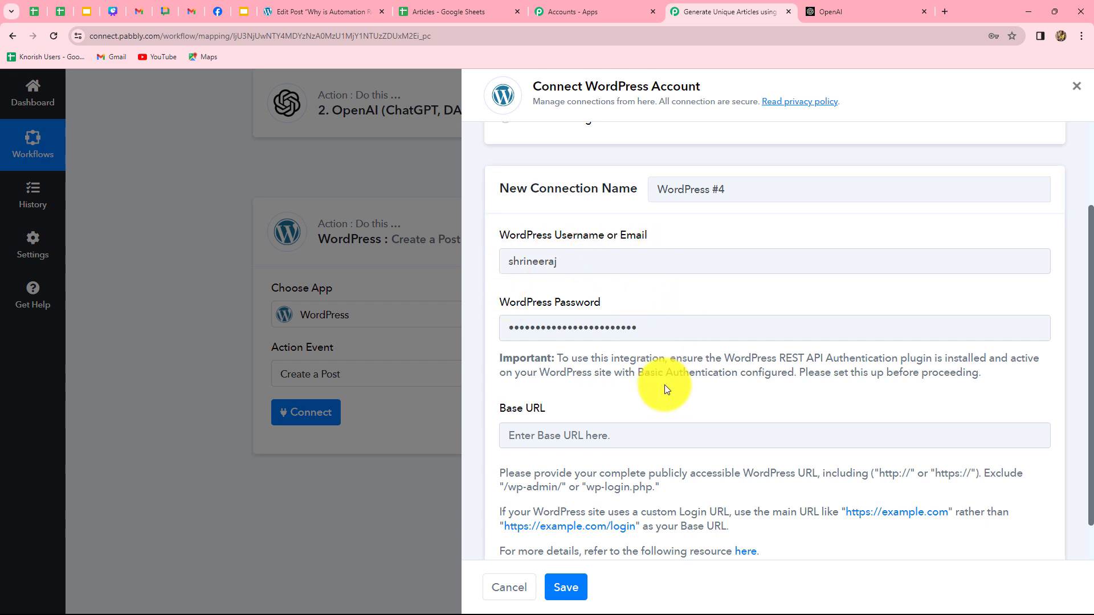
scroll(664, 385, down, 1)
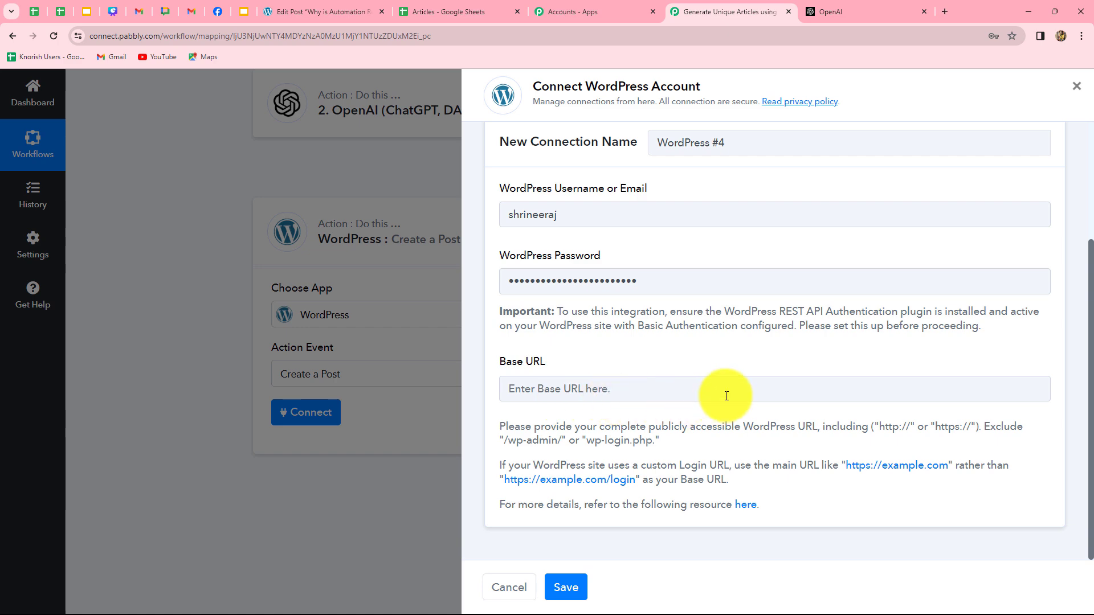
click(297, 9)
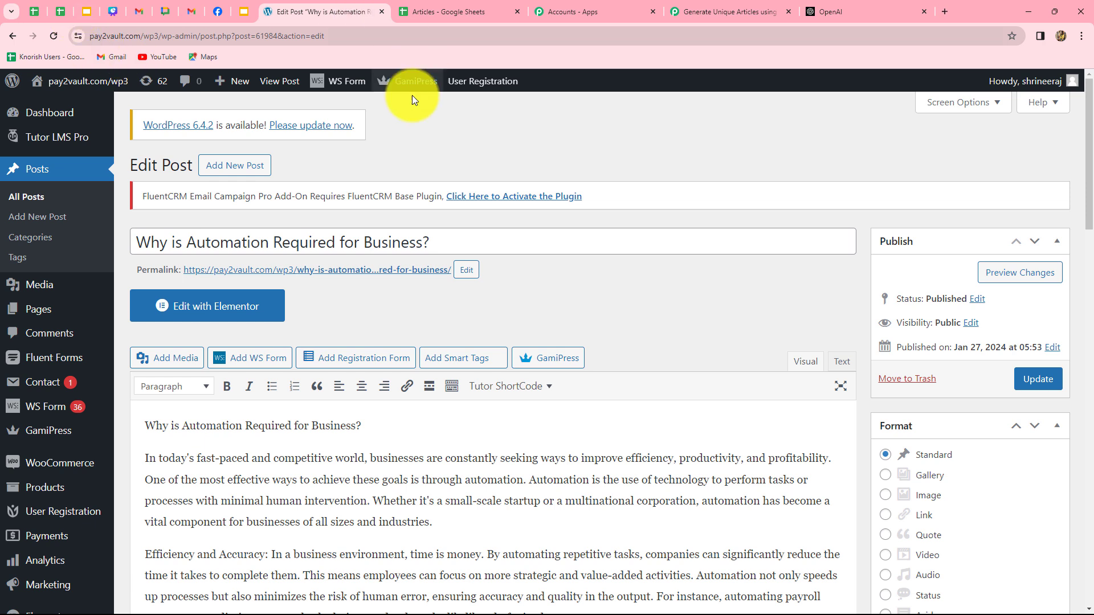
click(95, 35)
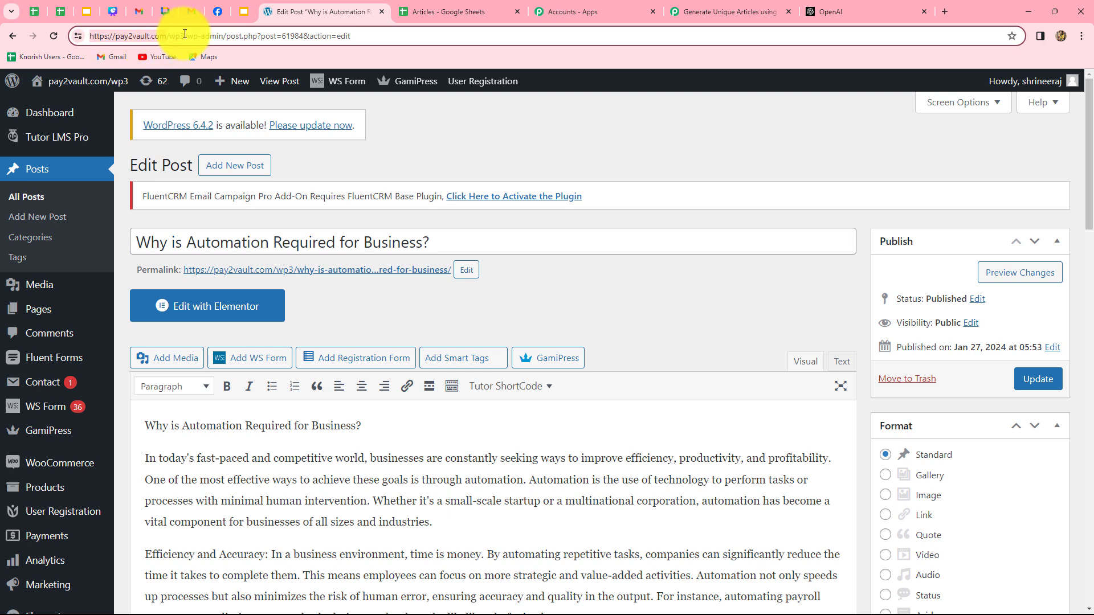
drag(184, 35, 89, 38)
key(ctrl+c)
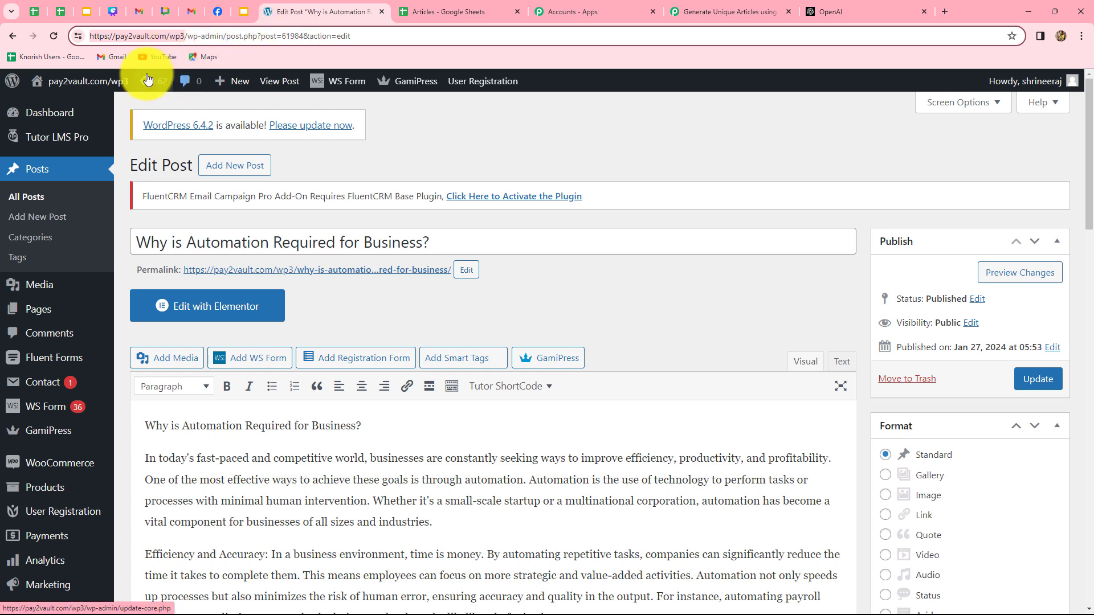
click(731, 12)
click(572, 393)
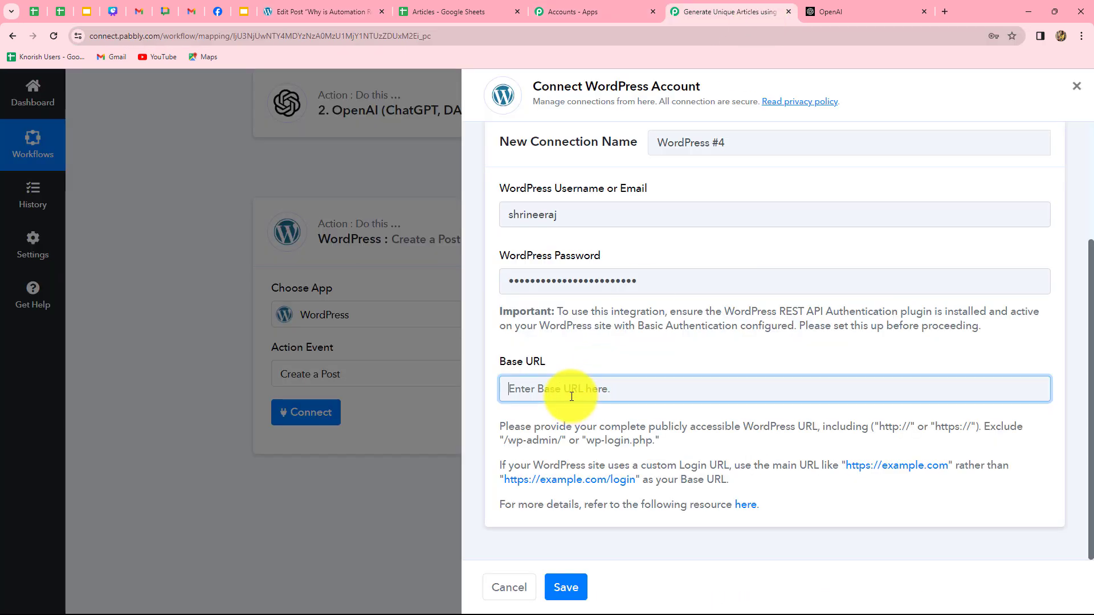
key(ctrl+v)
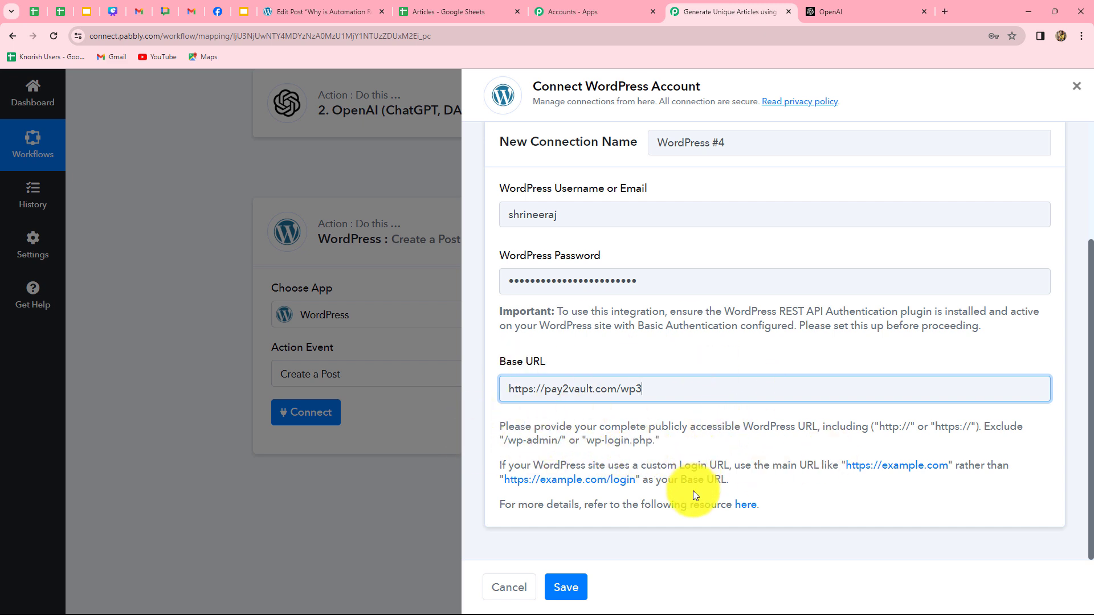
click(566, 587)
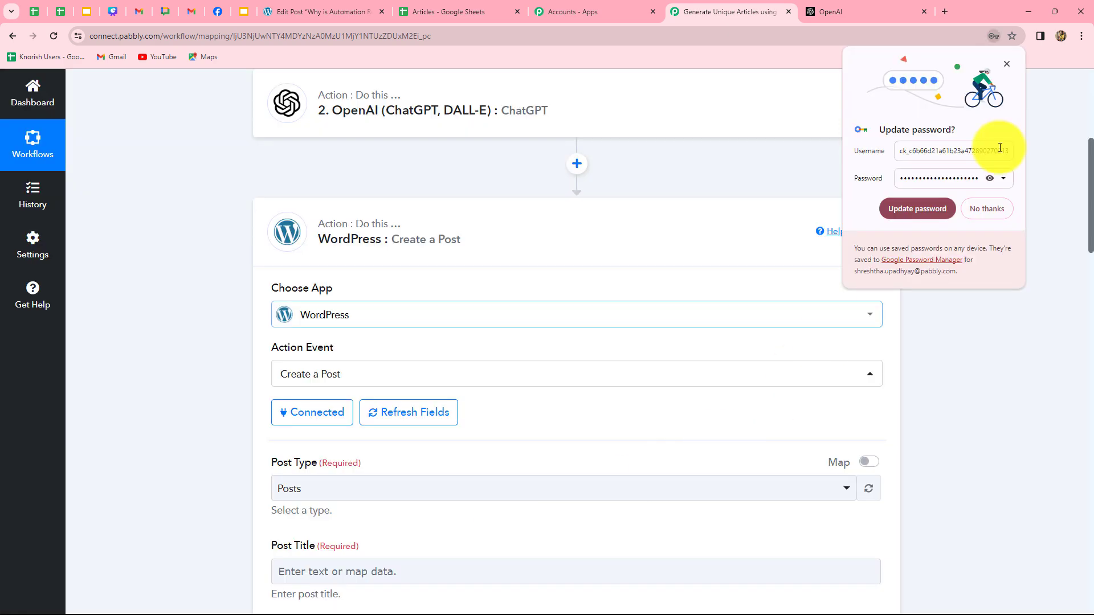
- Dismiss the browser's password prompt and keep Posts as the WordPress post type
click(1005, 65)
scroll(607, 381, down, 1)
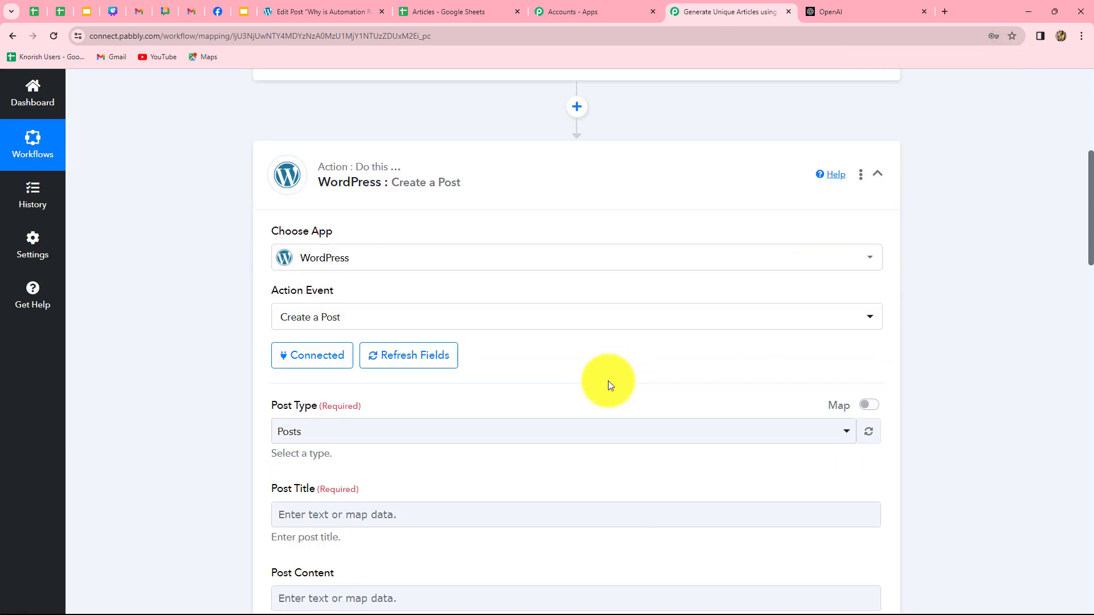
scroll(607, 380, down, 13)
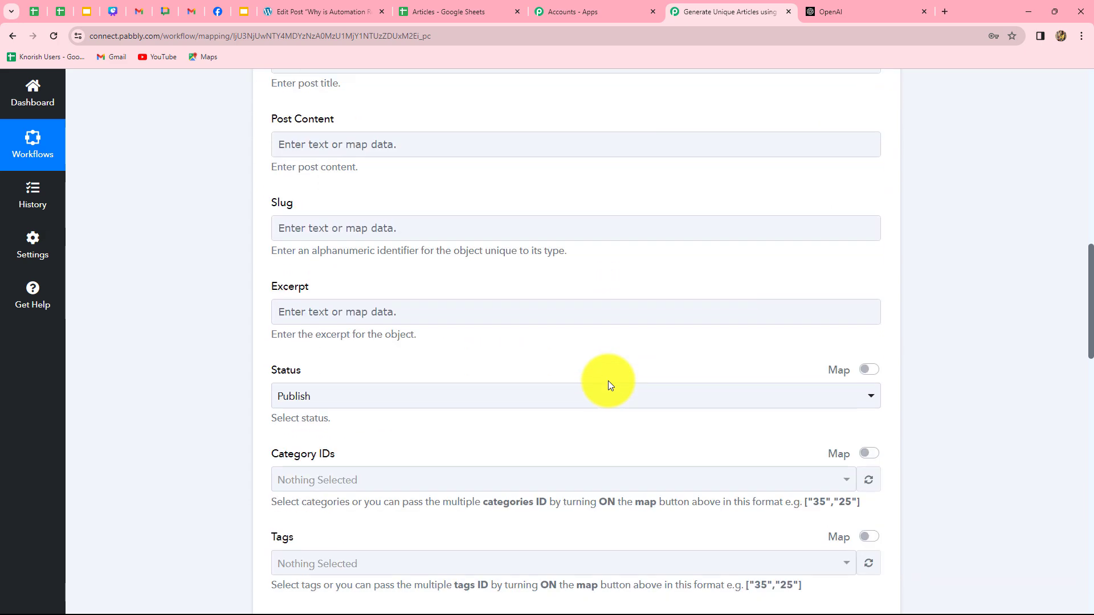
scroll(608, 380, down, 3)
scroll(607, 381, up, 12)
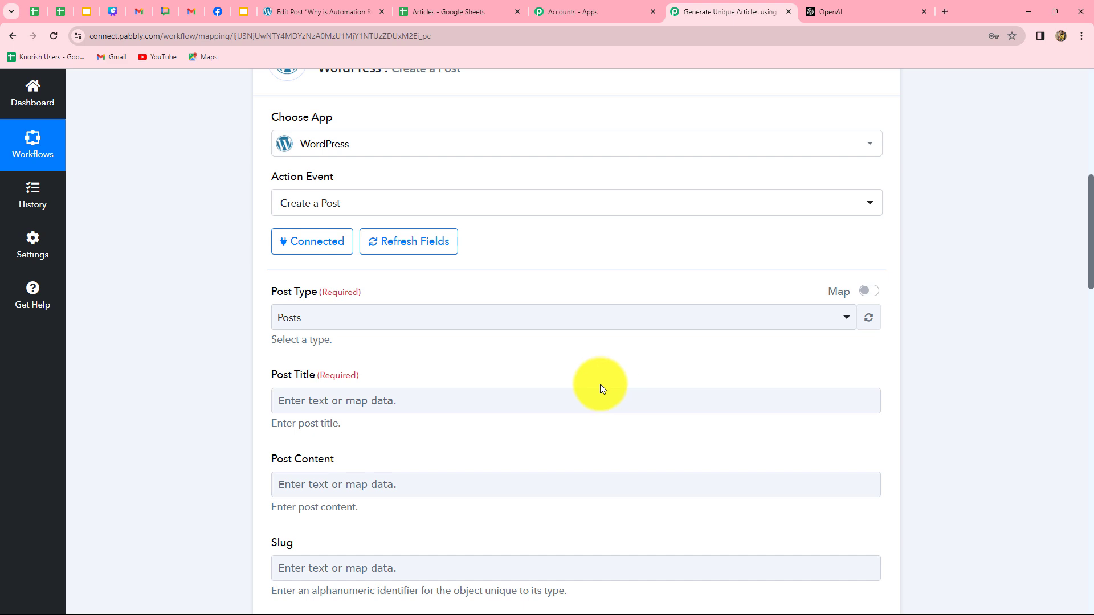
click(322, 318)
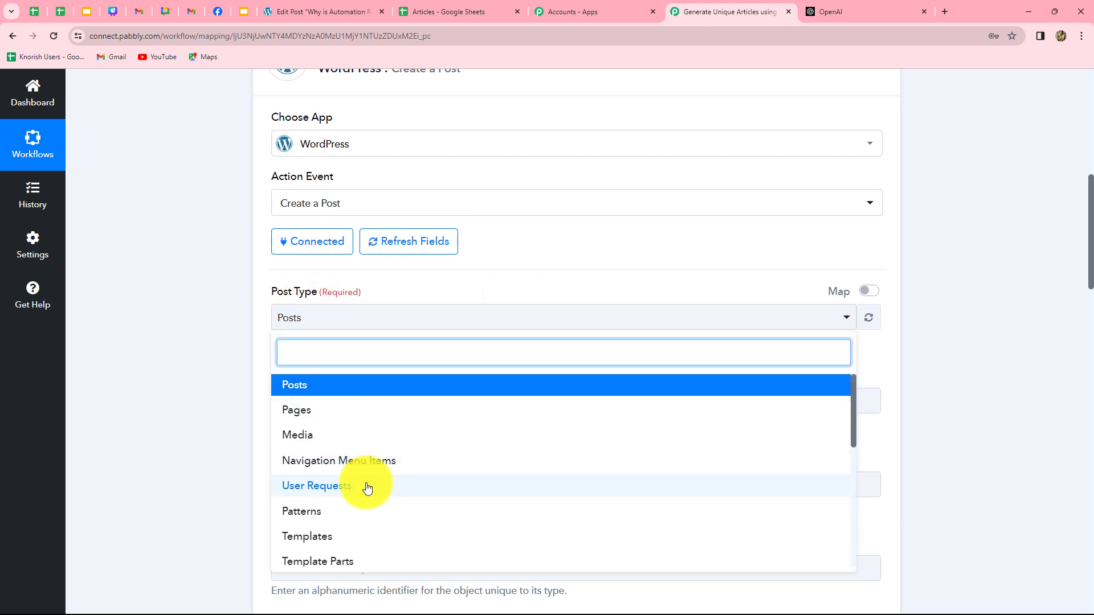
scroll(364, 487, down, 3)
scroll(365, 487, up, 4)
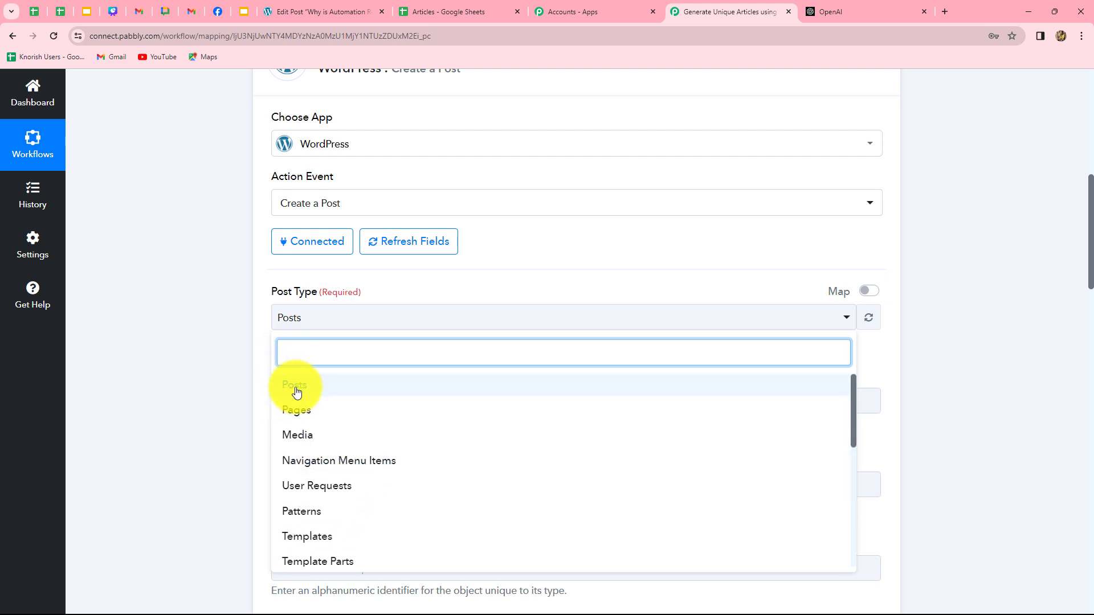
click(202, 386)
scroll(203, 385, down, 3)
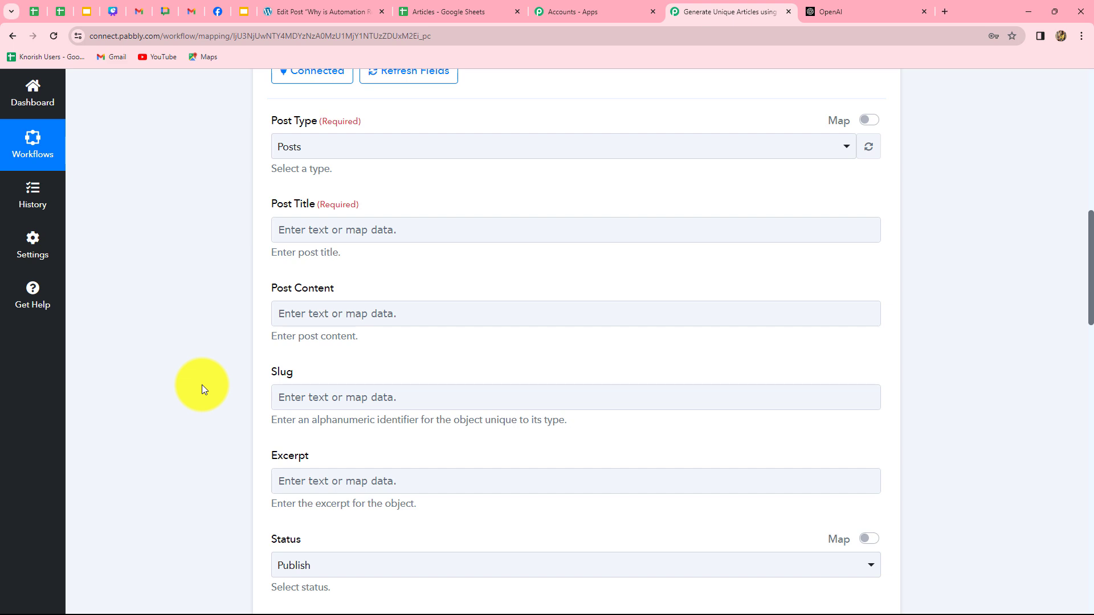
scroll(202, 385, down, 1)
- Map the sheet's Title into Post Title and ChatGPT's Message Content into Post Content
click(400, 174)
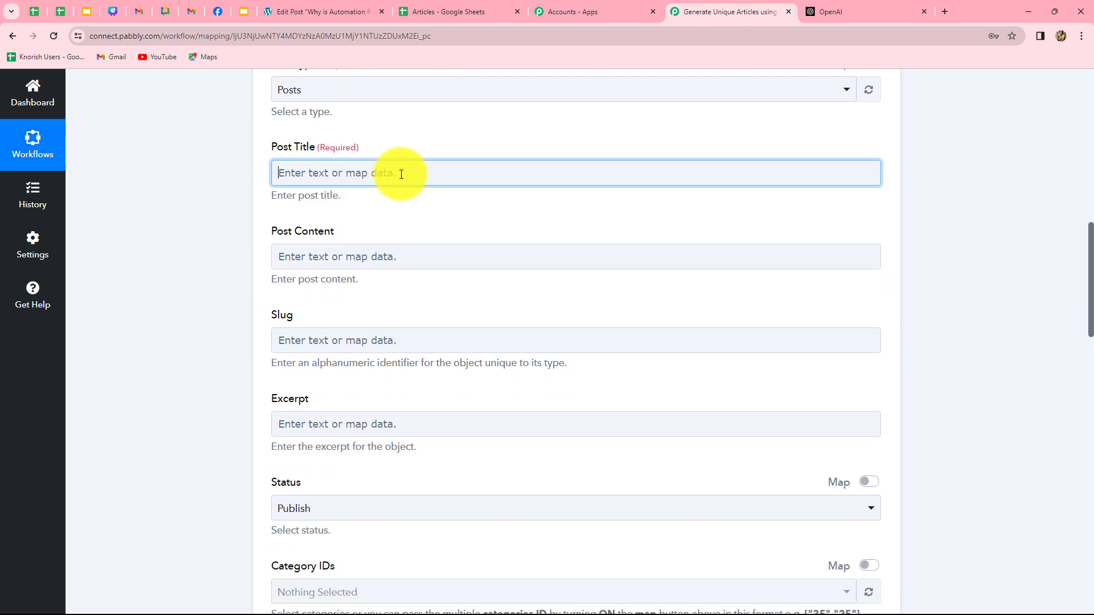
click(401, 174)
click(439, 282)
click(444, 358)
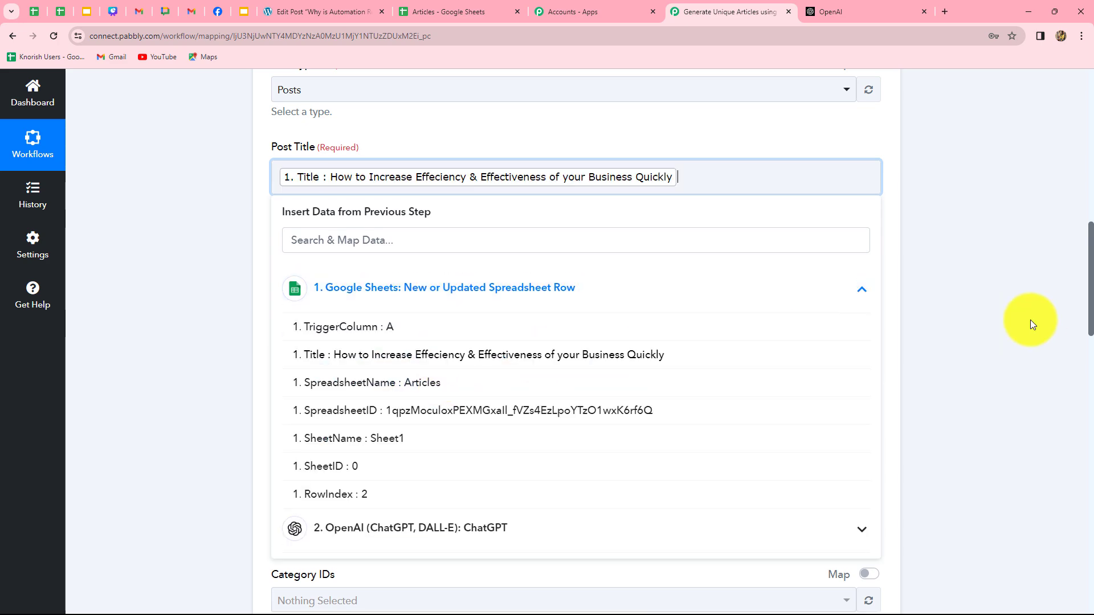
scroll(1031, 314, down, 4)
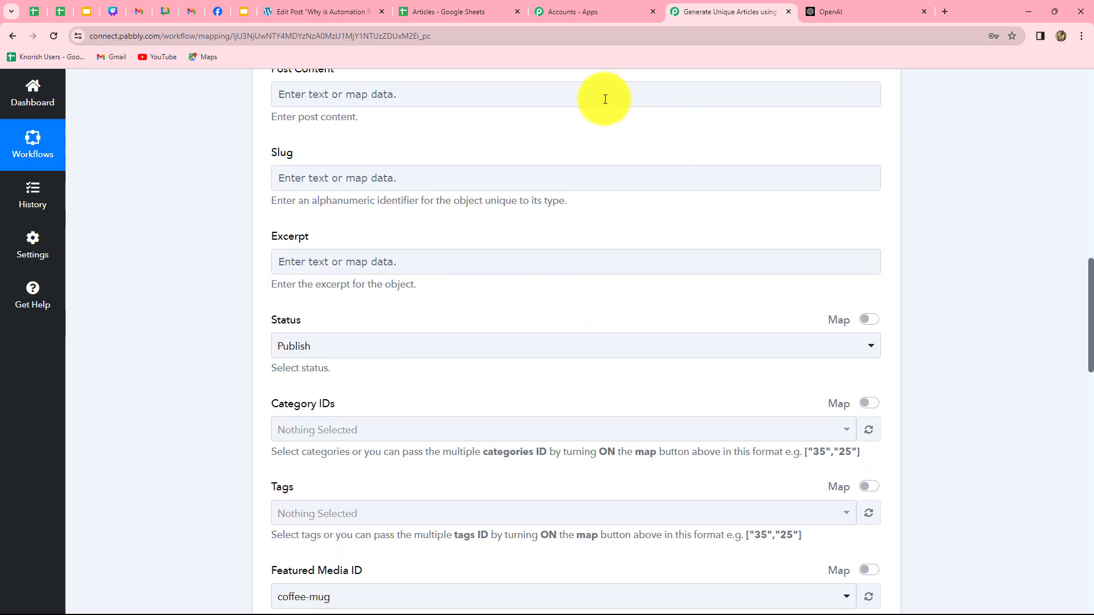
click(564, 93)
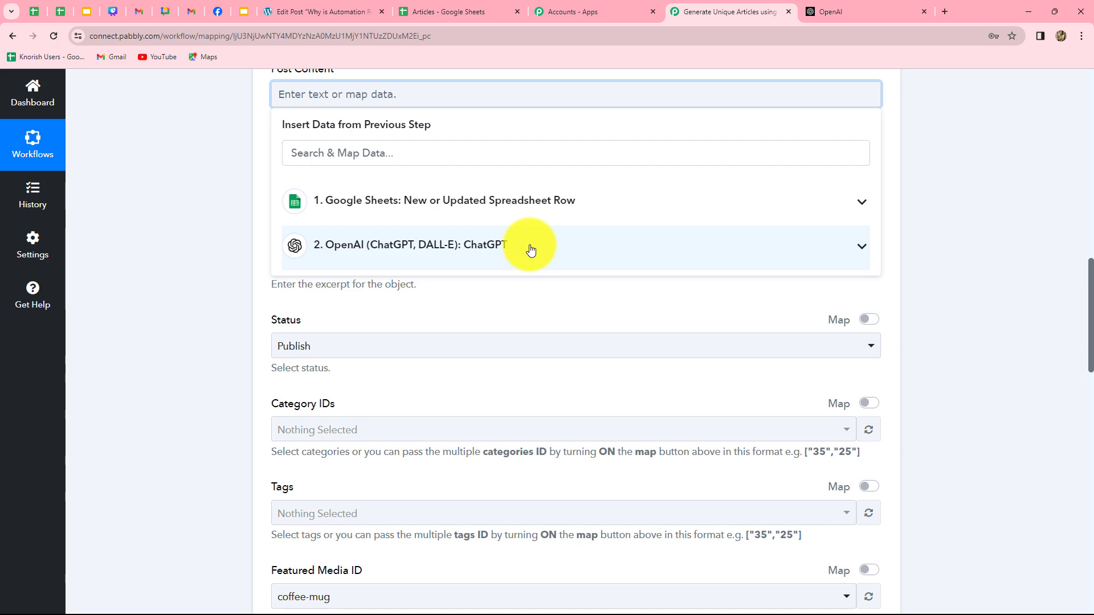
click(529, 247)
click(657, 451)
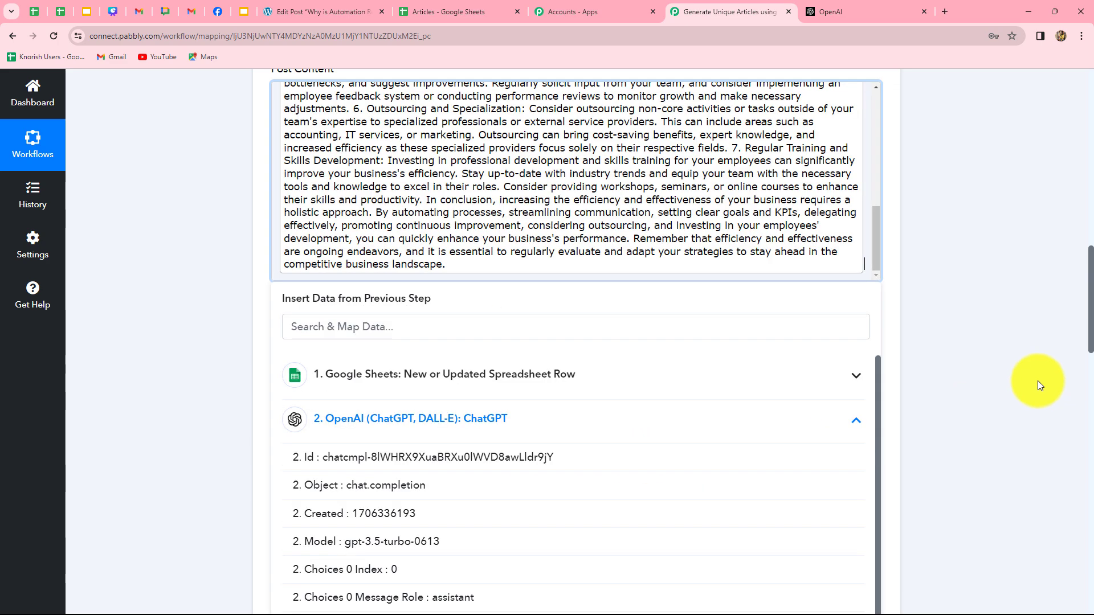
scroll(997, 384, down, 4)
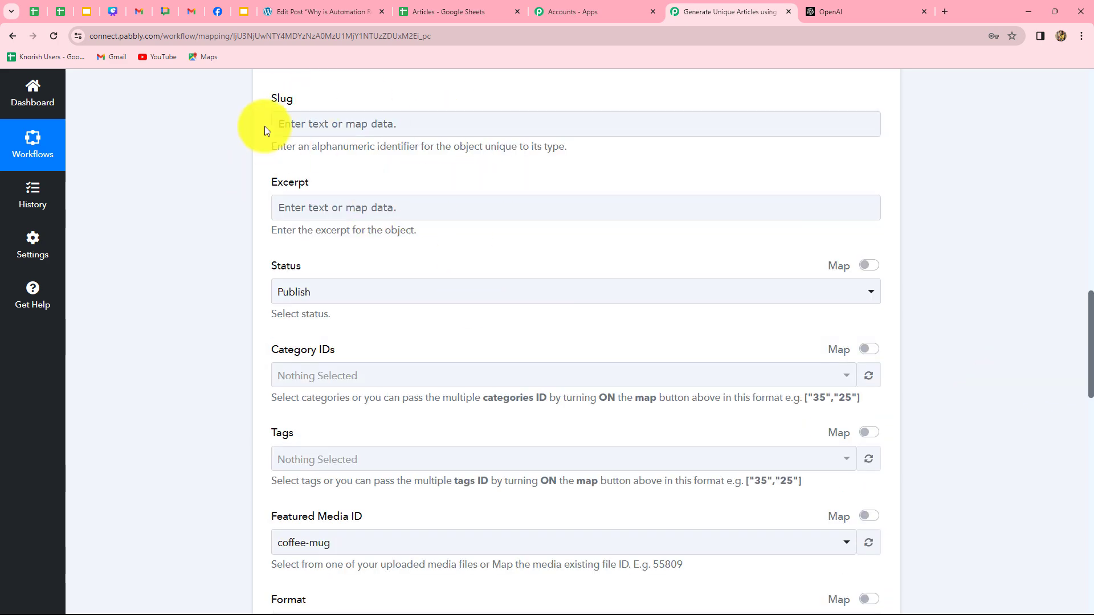
scroll(433, 246, down, 1)
- Keep the post status set to Publish
scroll(433, 247, down, 3)
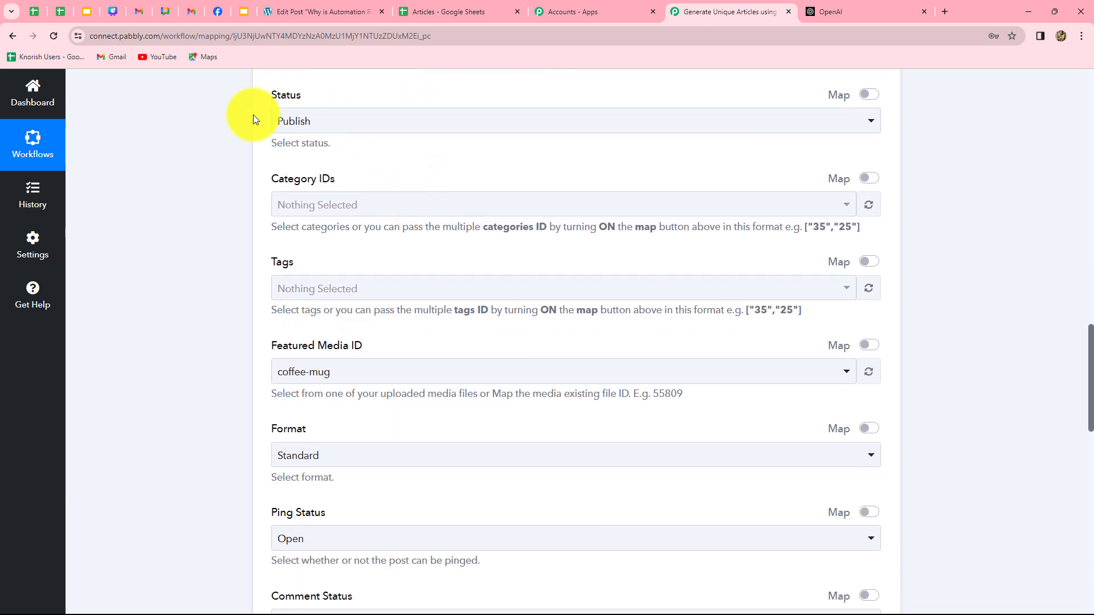
click(320, 122)
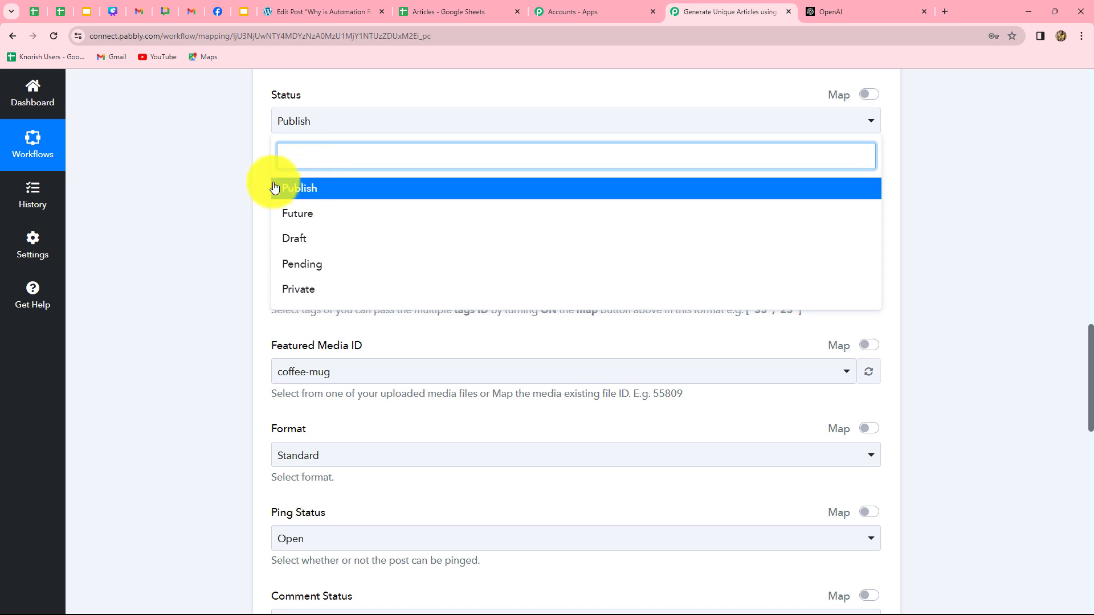
click(193, 192)
scroll(199, 193, down, 3)
scroll(202, 194, up, 2)
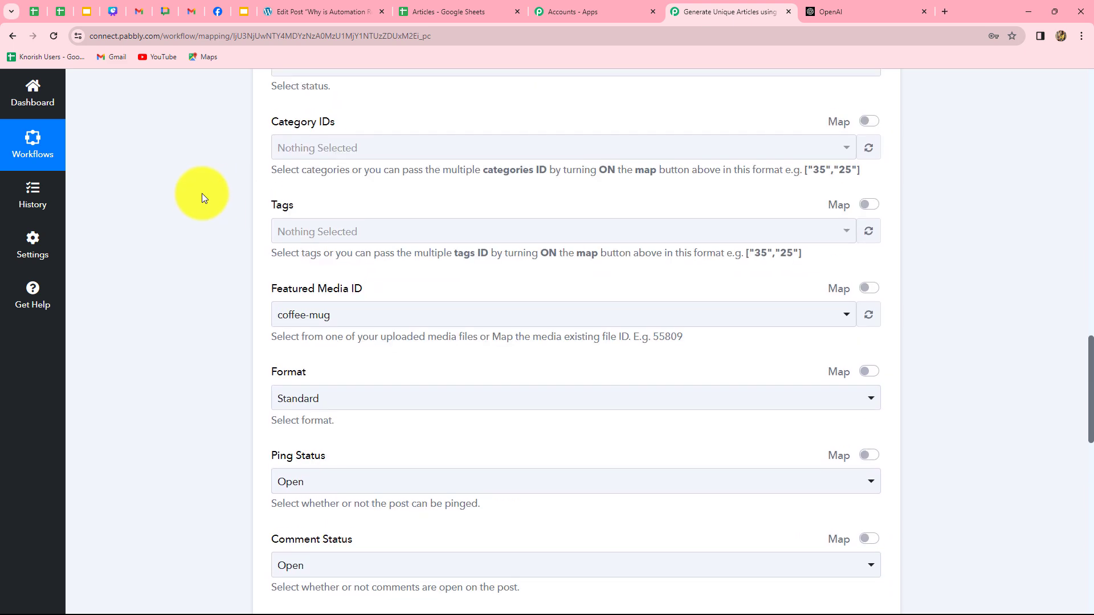
scroll(202, 193, down, 3)
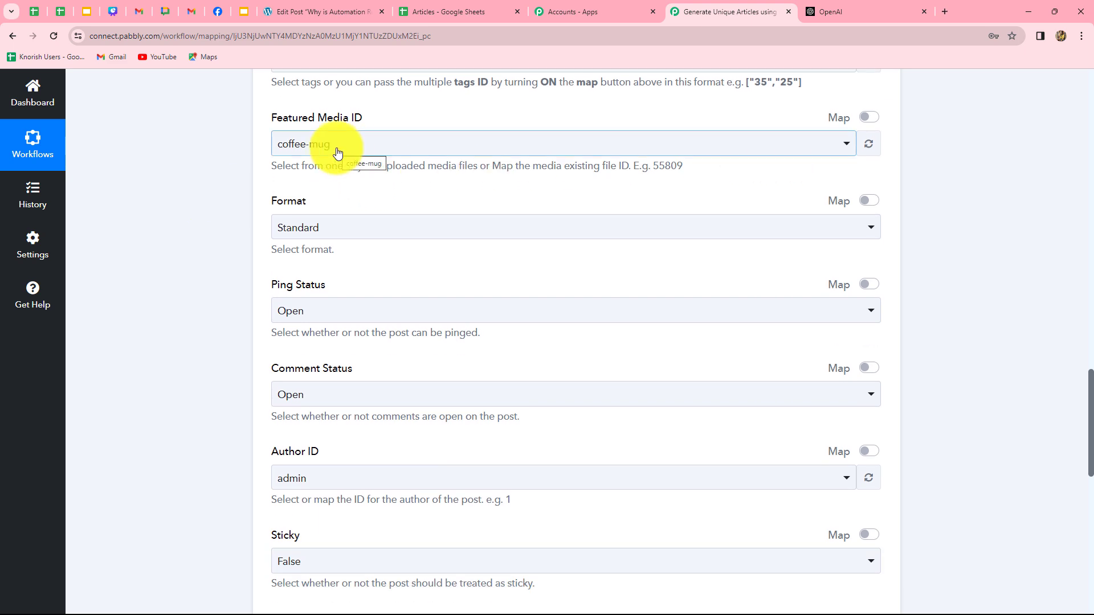
- Switch Featured Media ID to mapped entry and clear its 61980 value
click(869, 117)
double_click(292, 145)
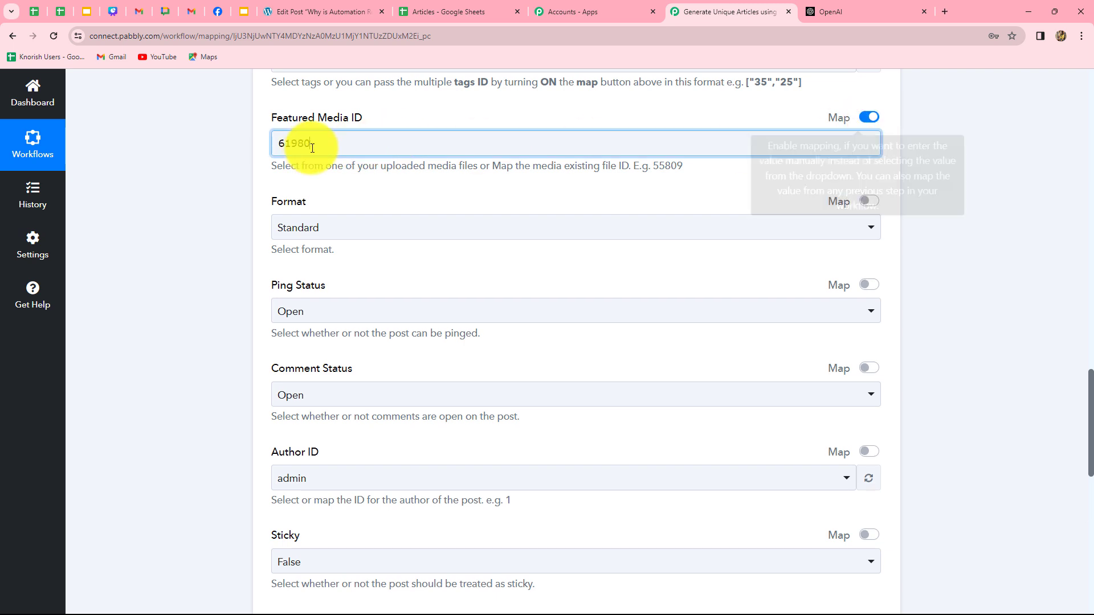
key(BackSpace)
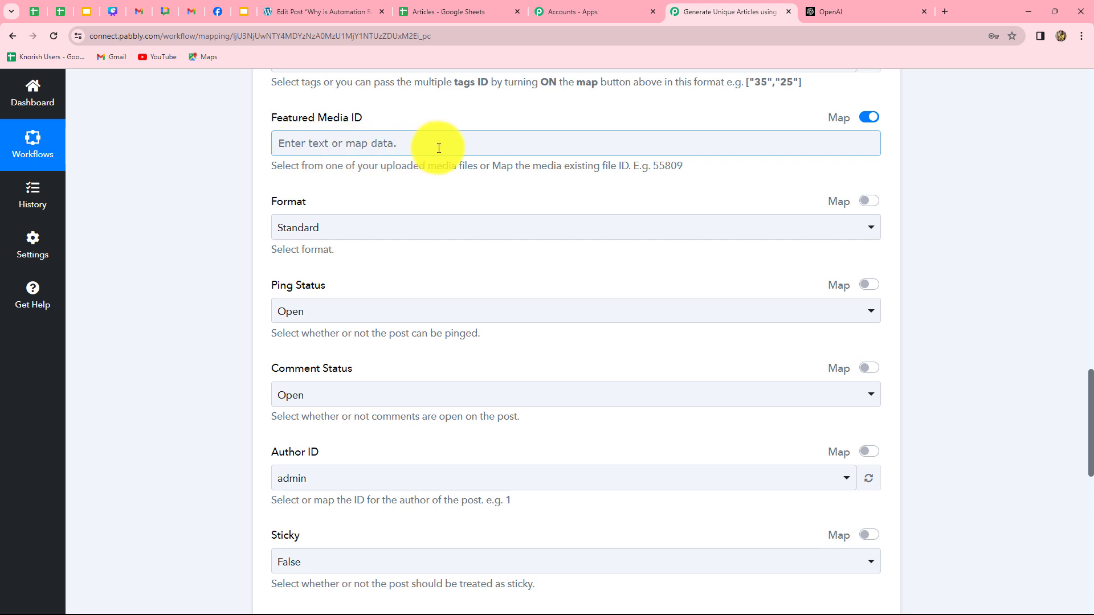
scroll(471, 340, down, 1)
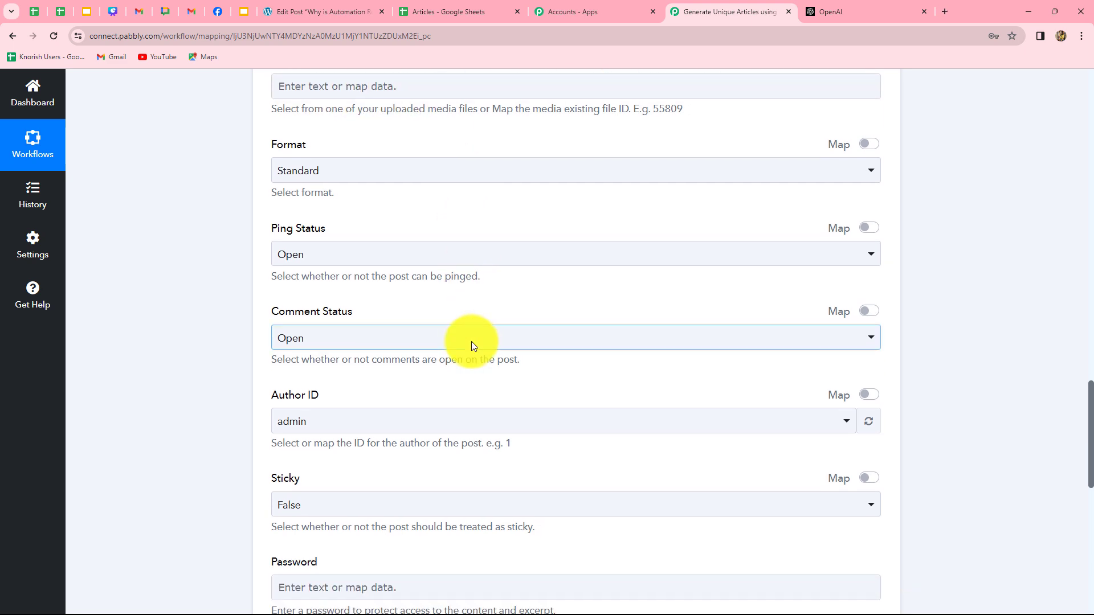
scroll(470, 341, down, 2)
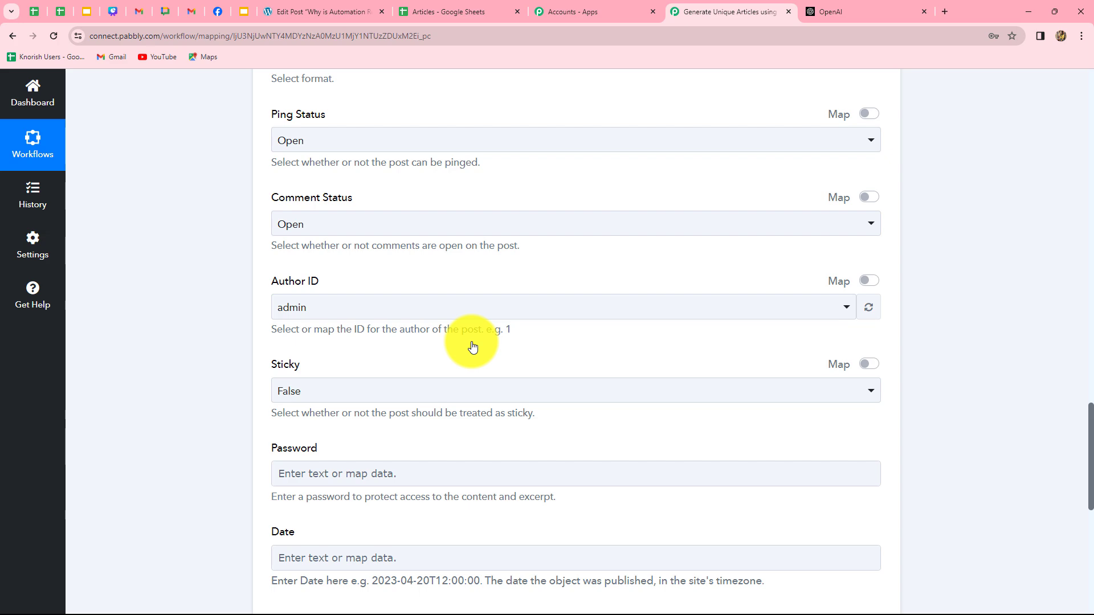
- Keep admin as the post's Author ID
click(471, 307)
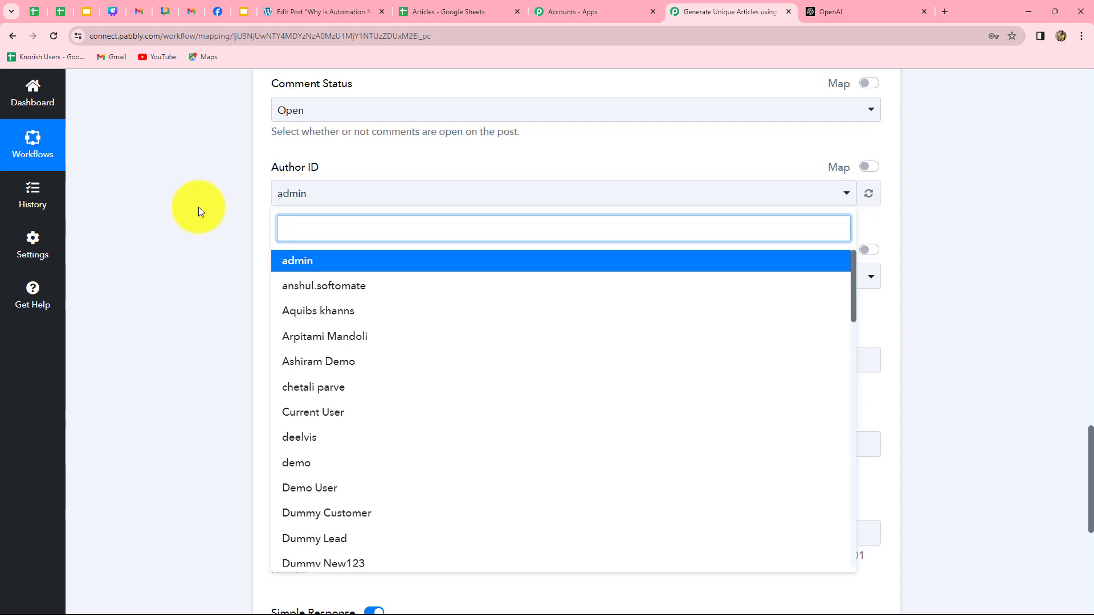
click(198, 211)
scroll(406, 231, down, 4)
scroll(406, 231, up, 3)
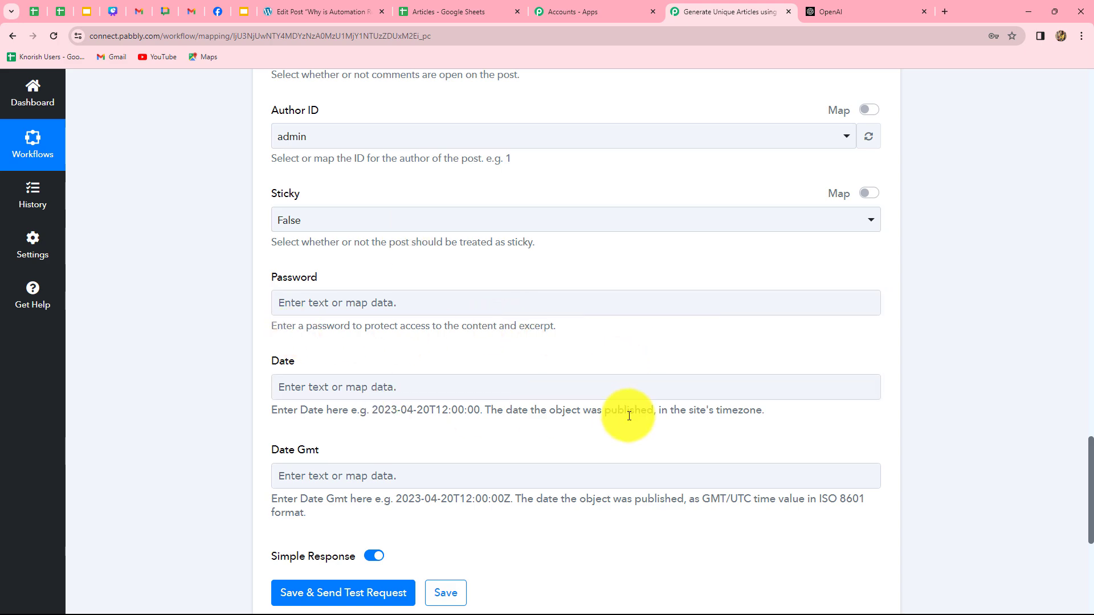
scroll(603, 432, down, 5)
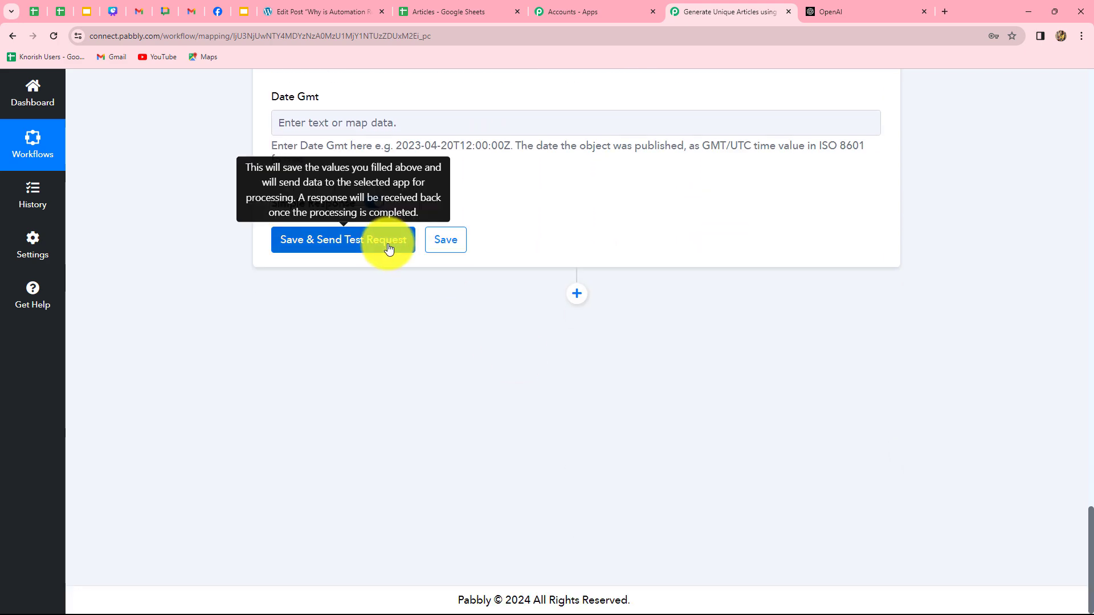
- Send the WordPress step's test request and confirm the returned post Id 61985
click(389, 248)
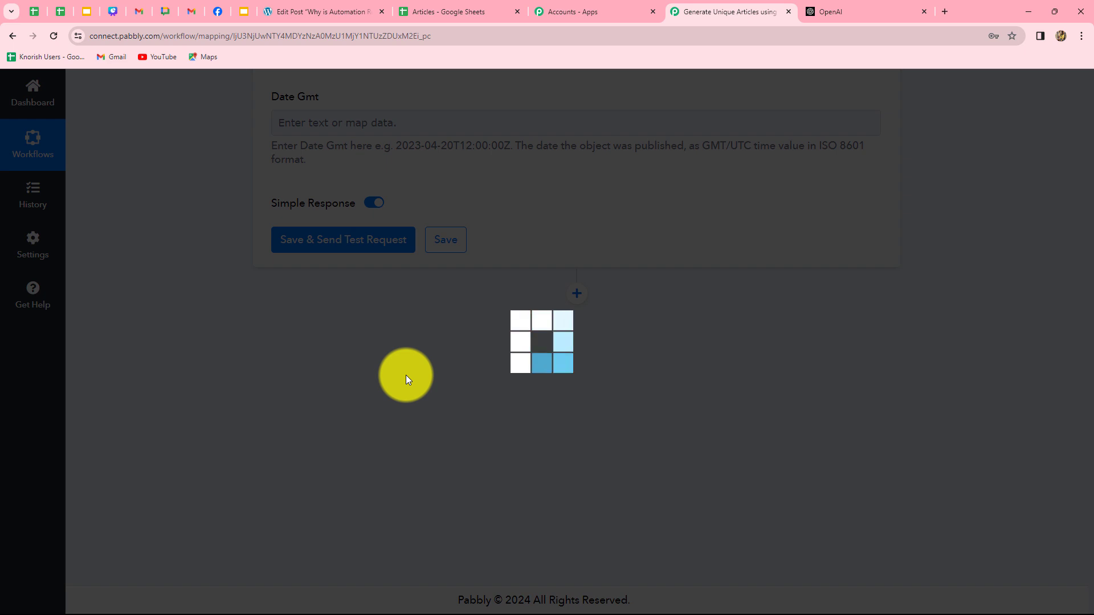
scroll(1048, 381, down, 3)
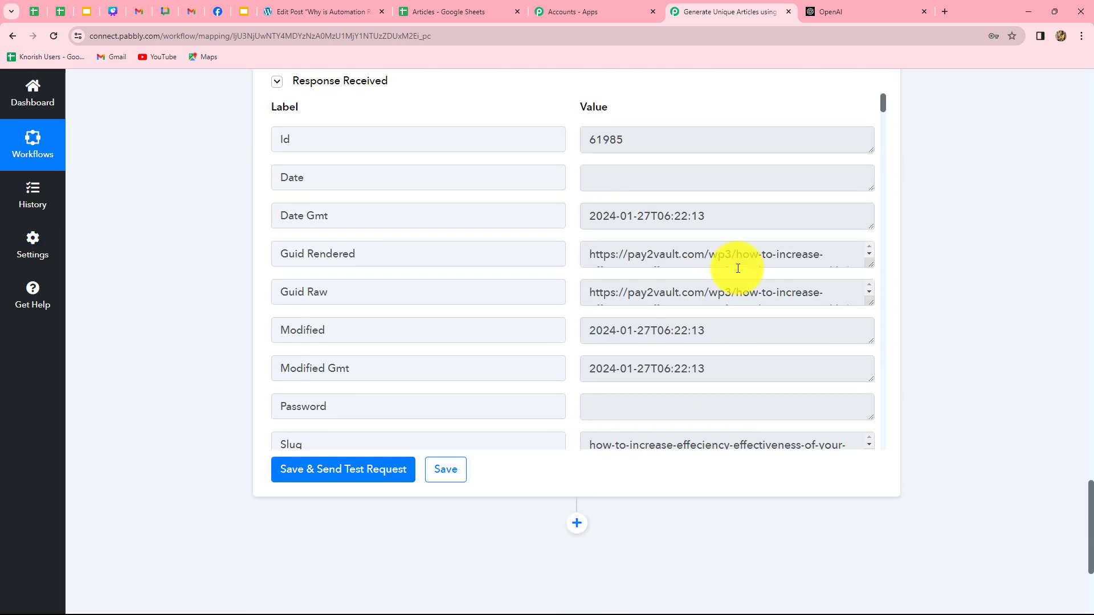
drag(589, 140, 607, 165)
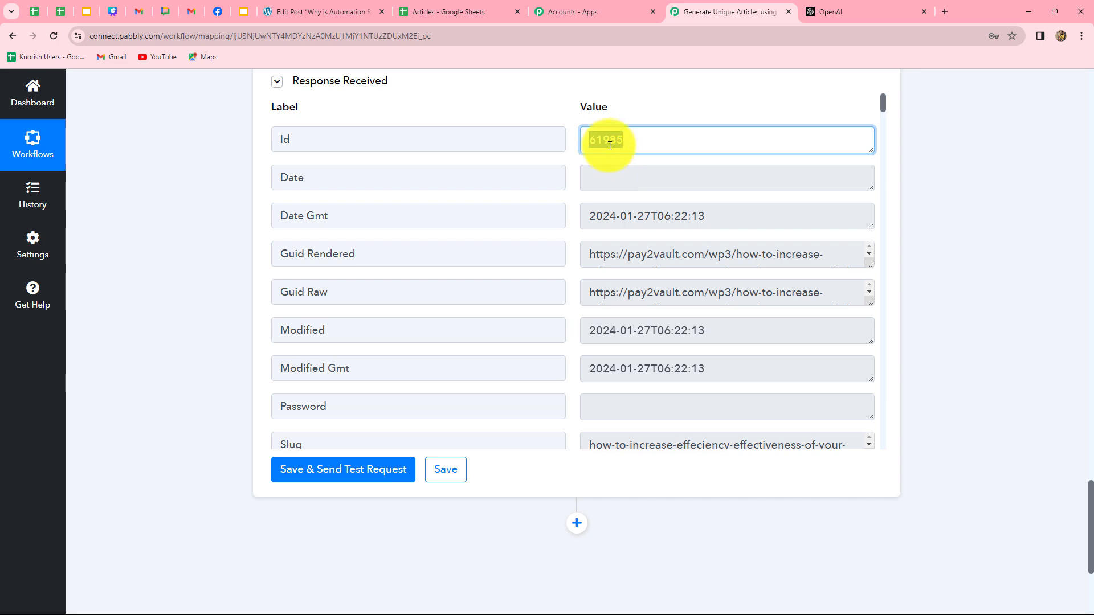
click(336, 5)
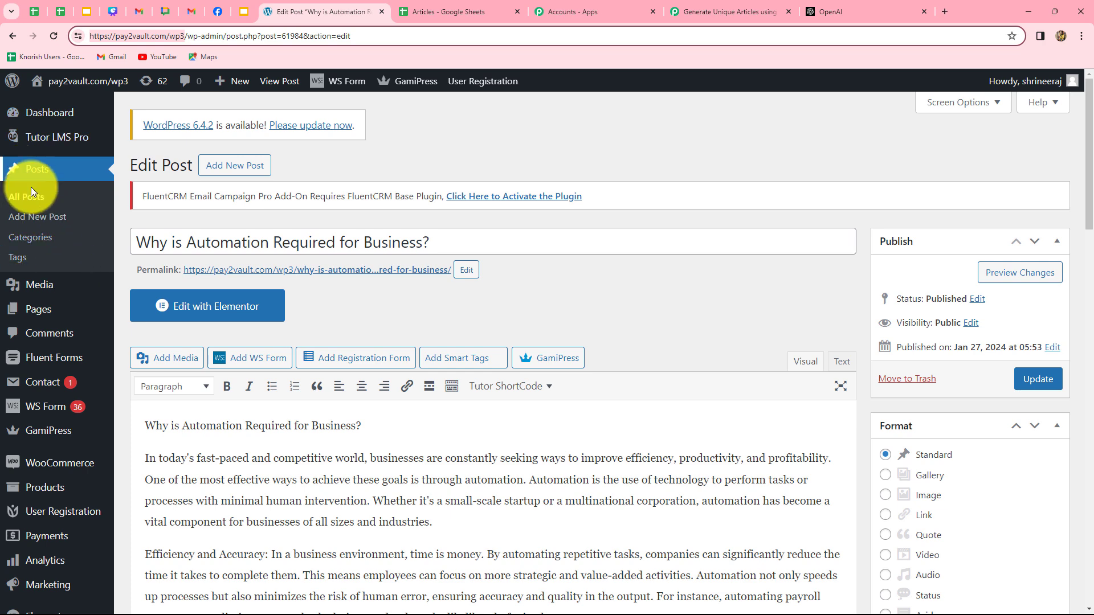
- Review the newest WordPress post's generated efficiency article, then return to the Articles spreadsheet
click(45, 172)
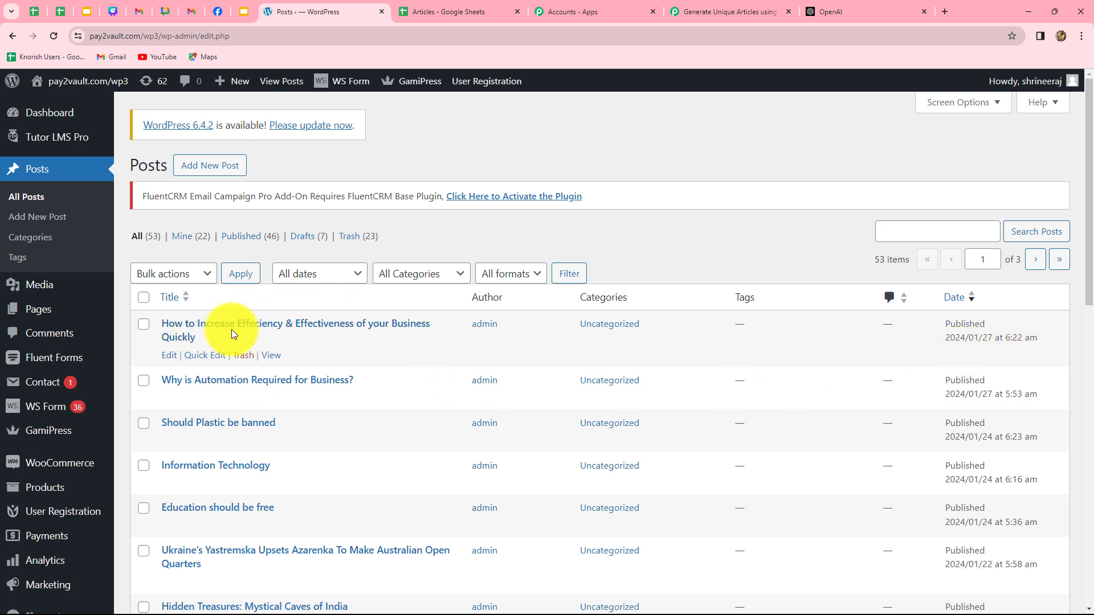
click(357, 328)
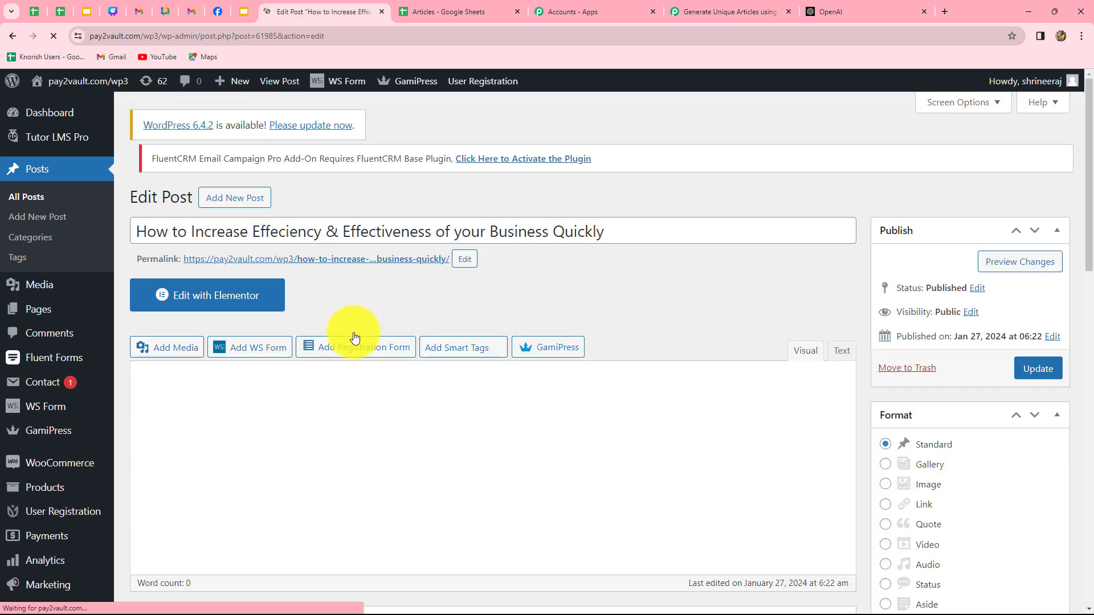
scroll(330, 473, down, 1)
scroll(339, 462, down, 10)
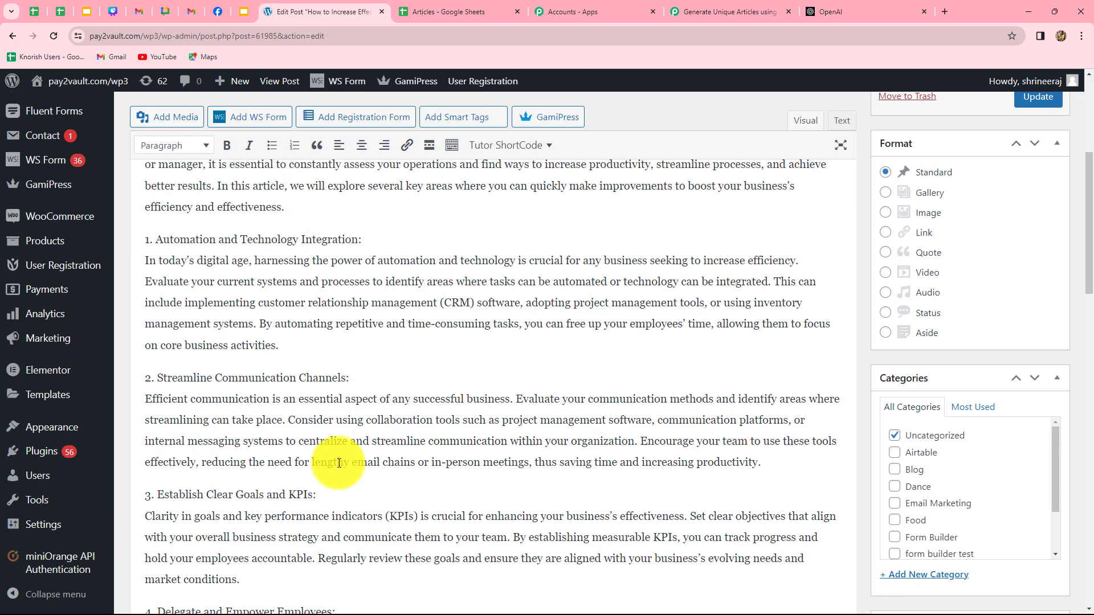
scroll(339, 463, up, 7)
scroll(339, 462, up, 4)
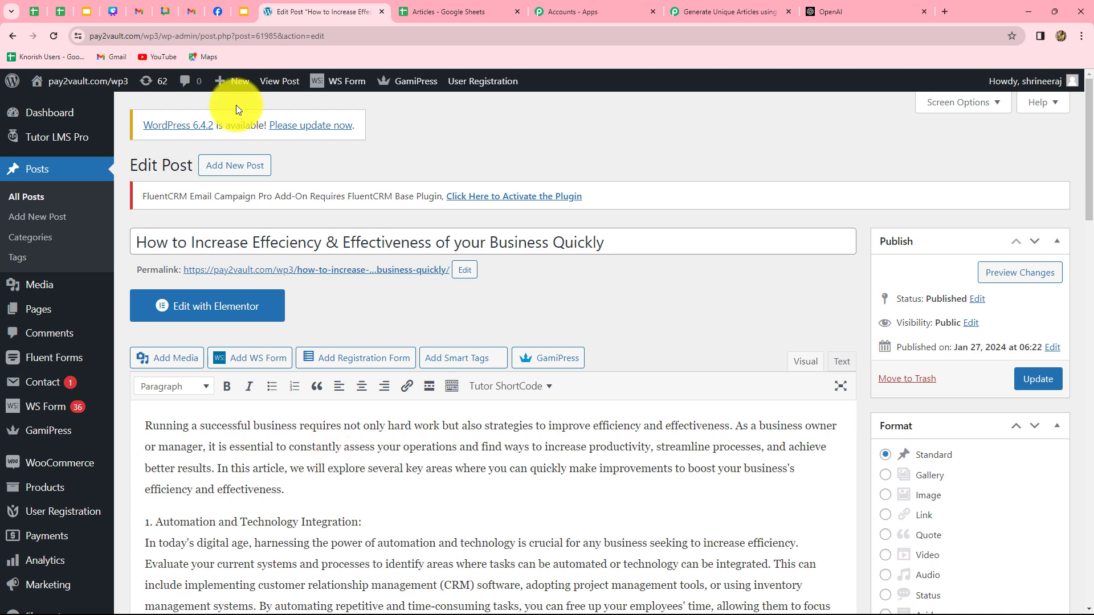
click(406, 17)
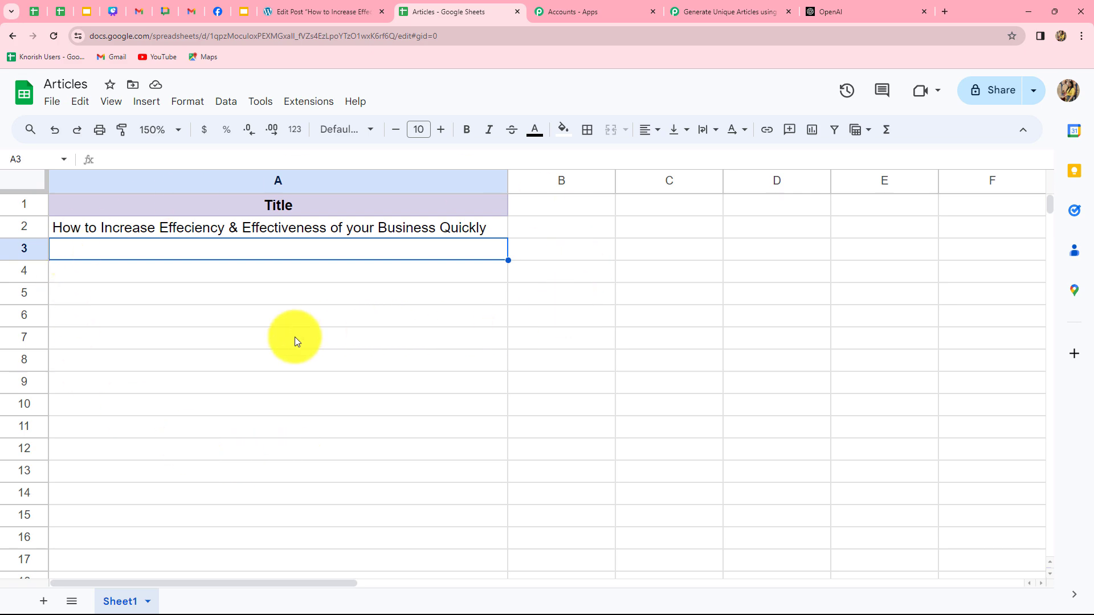
- Turn on Pabbly Connect Webhooks' Send On Event for the Articles spreadsheet
click(322, 8)
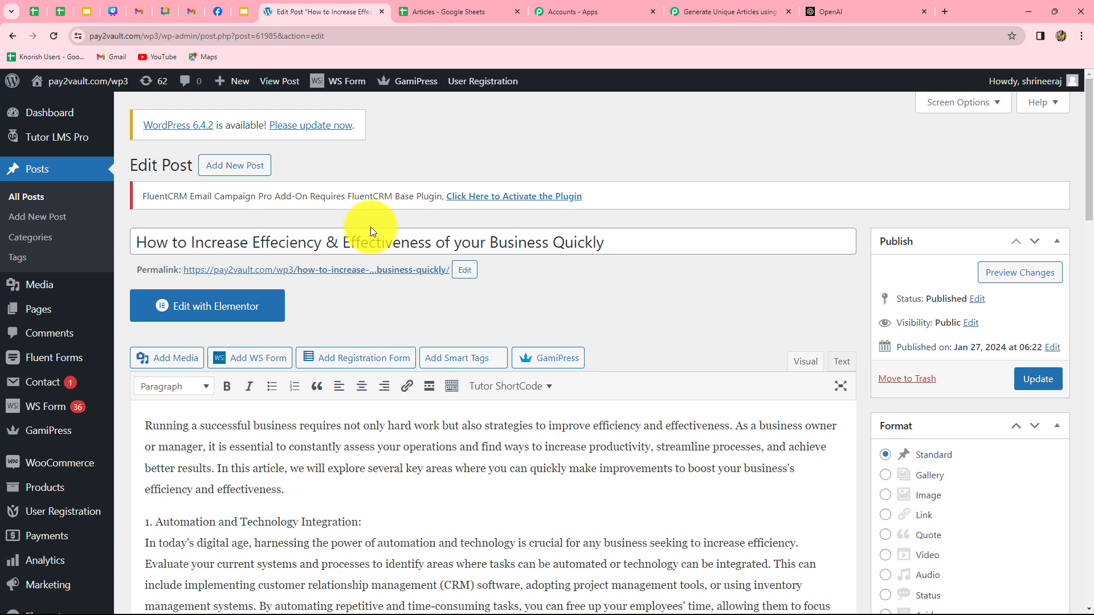
click(463, 8)
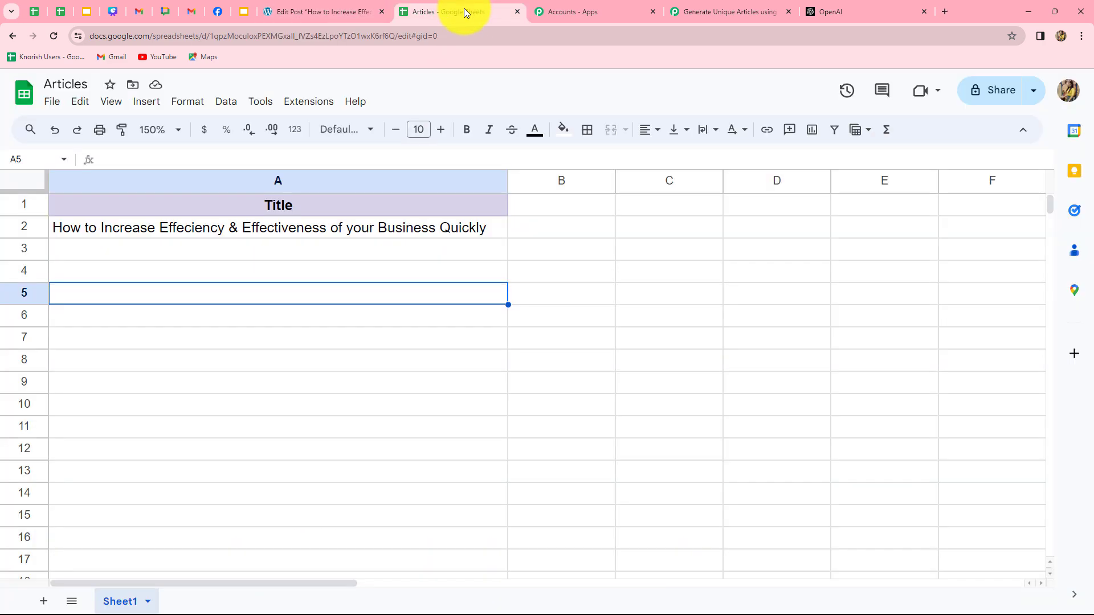
click(317, 102)
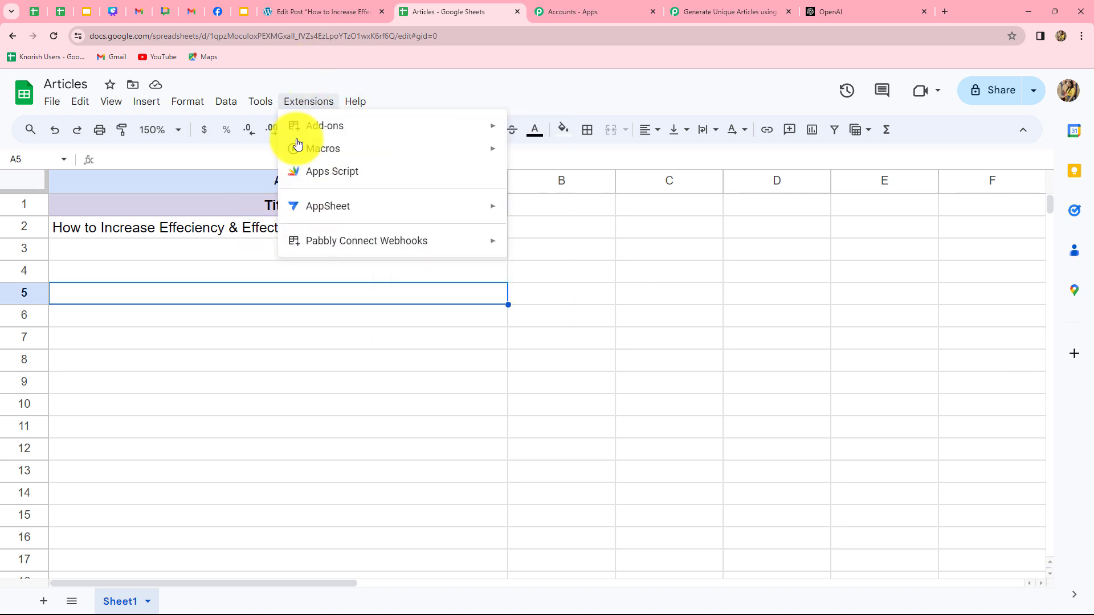
mouse_move(319, 242)
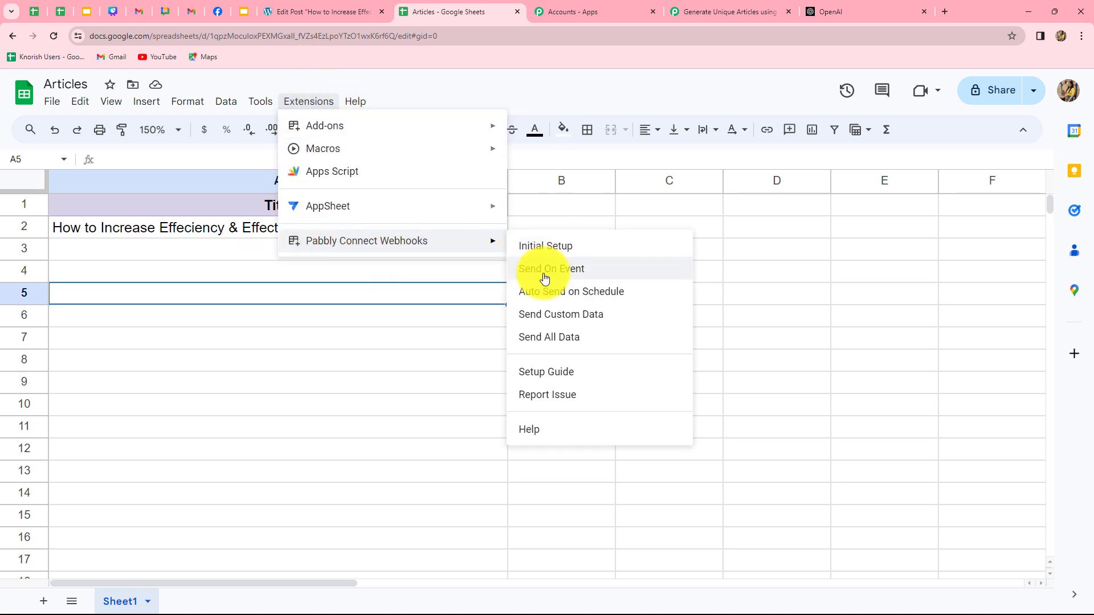
click(545, 278)
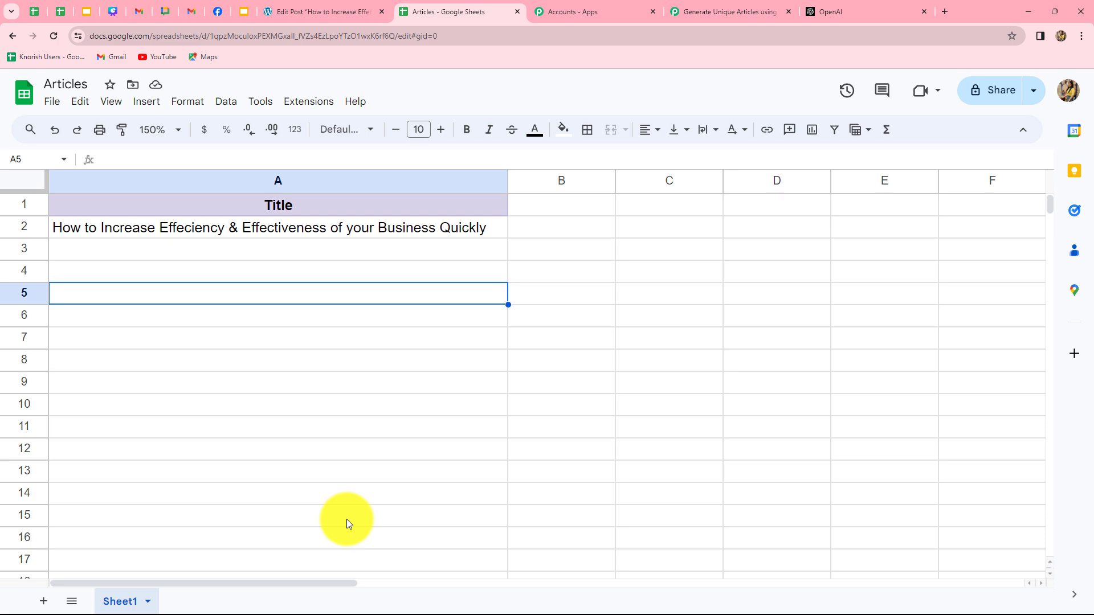
- Paste the title 'Why a back-Up plan is required in any business?' into cell A3
click(309, 13)
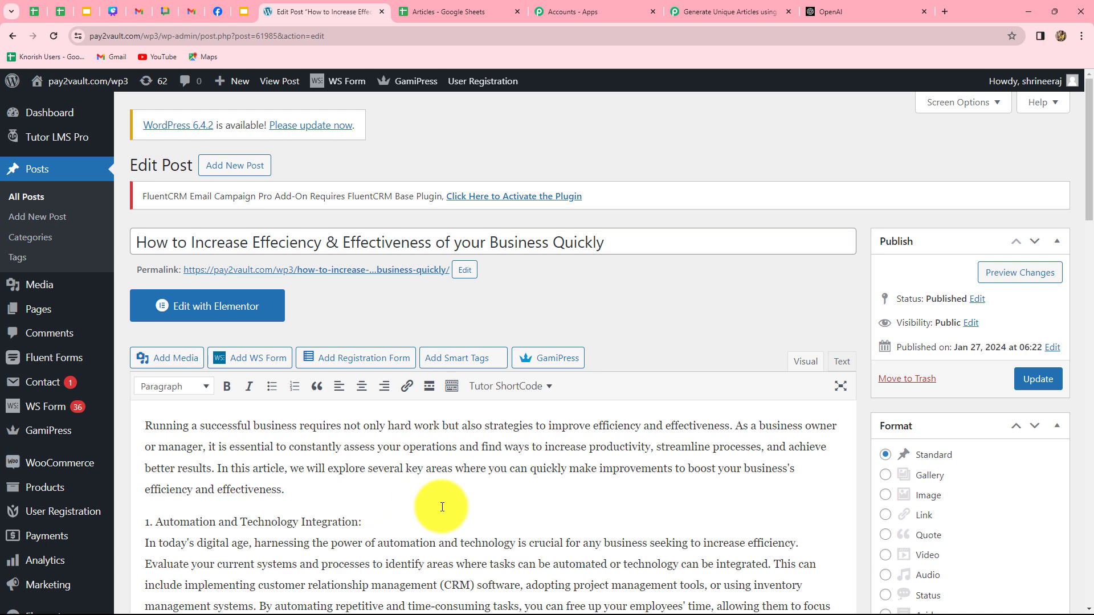
click(450, 12)
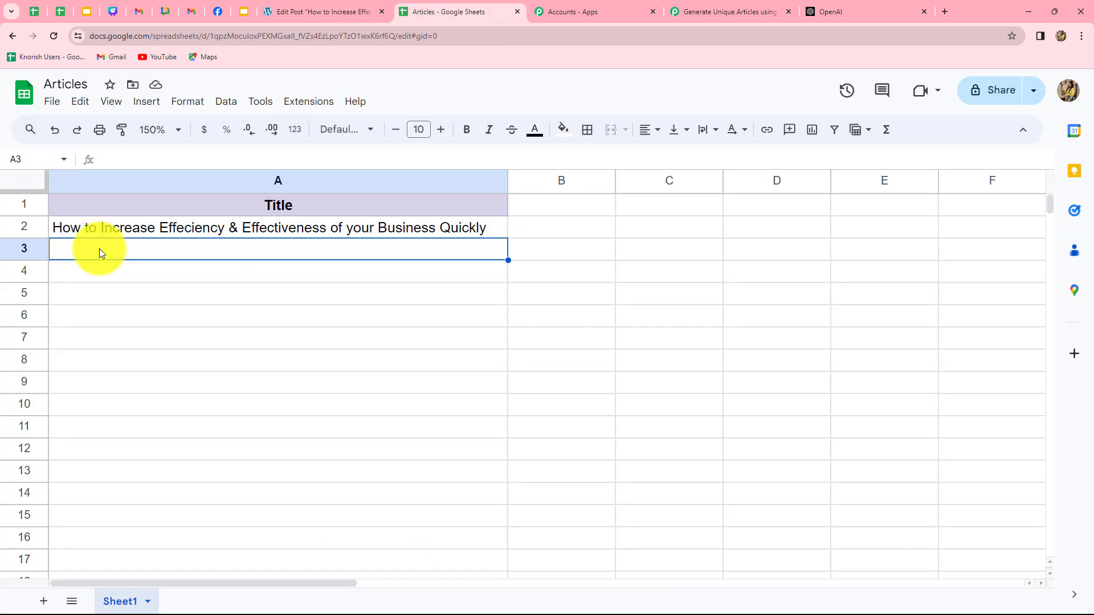
double_click(99, 248)
text(Why a back-Up plan is required in any business?)
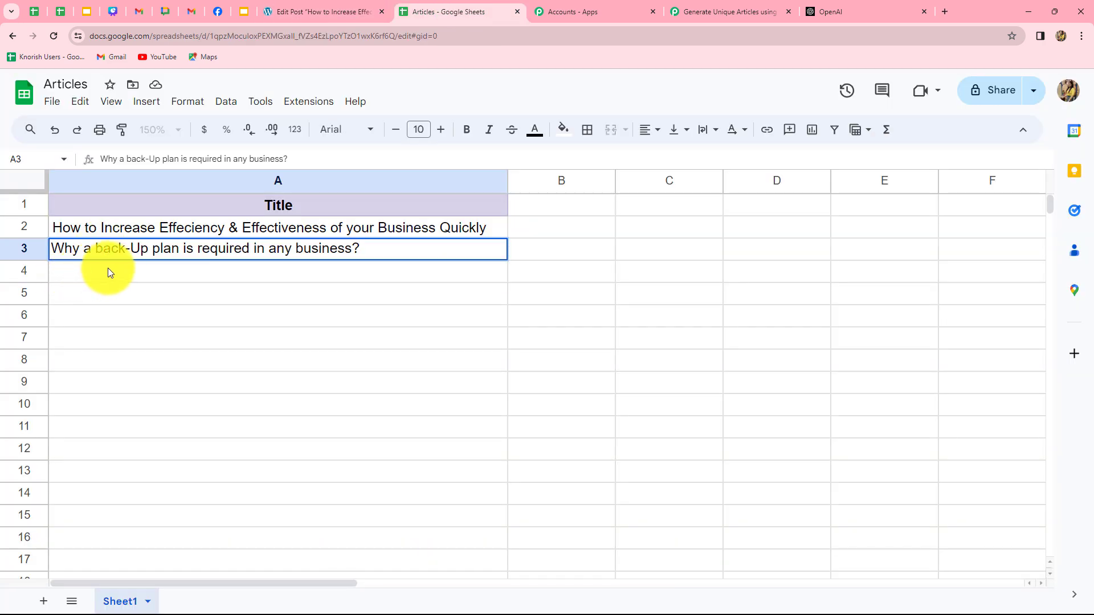
click(272, 269)
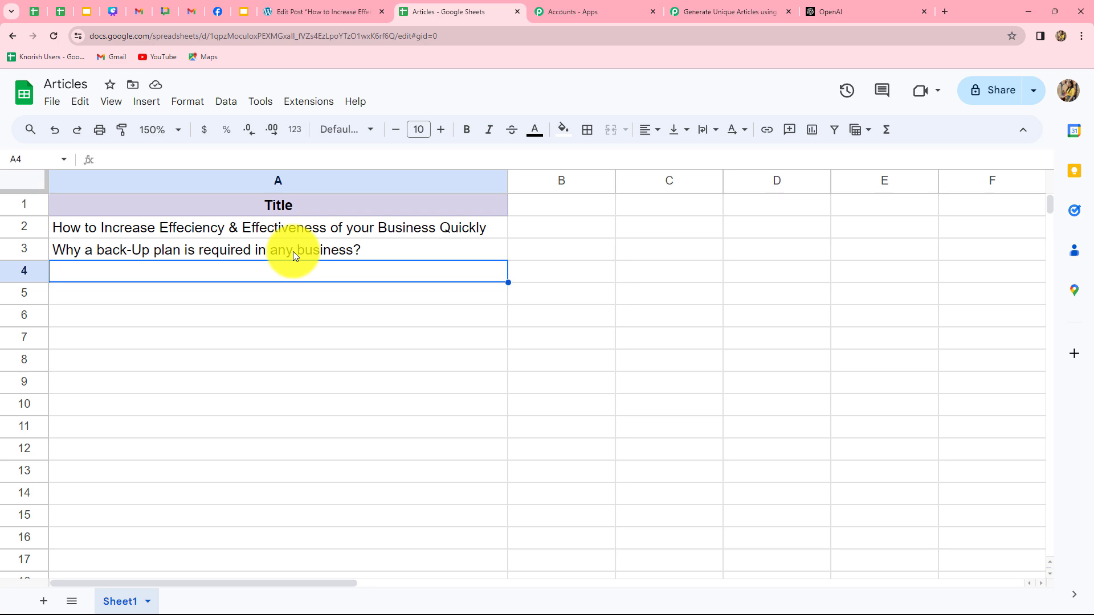
click(303, 12)
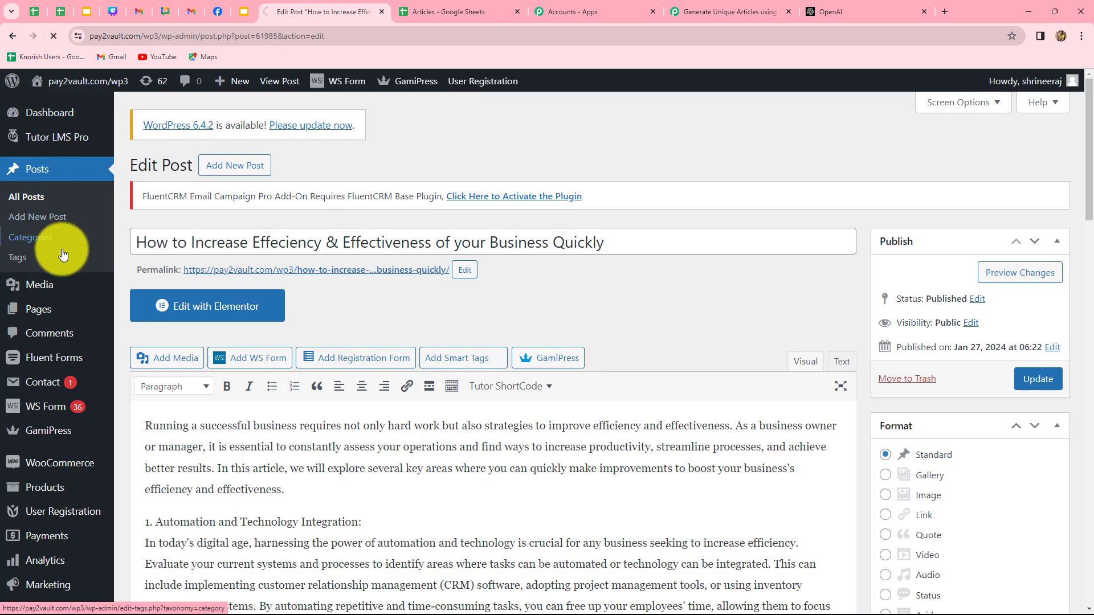
- Read the generated back-up plan post in WordPress, then scroll the Pabbly workflow to the top
click(45, 199)
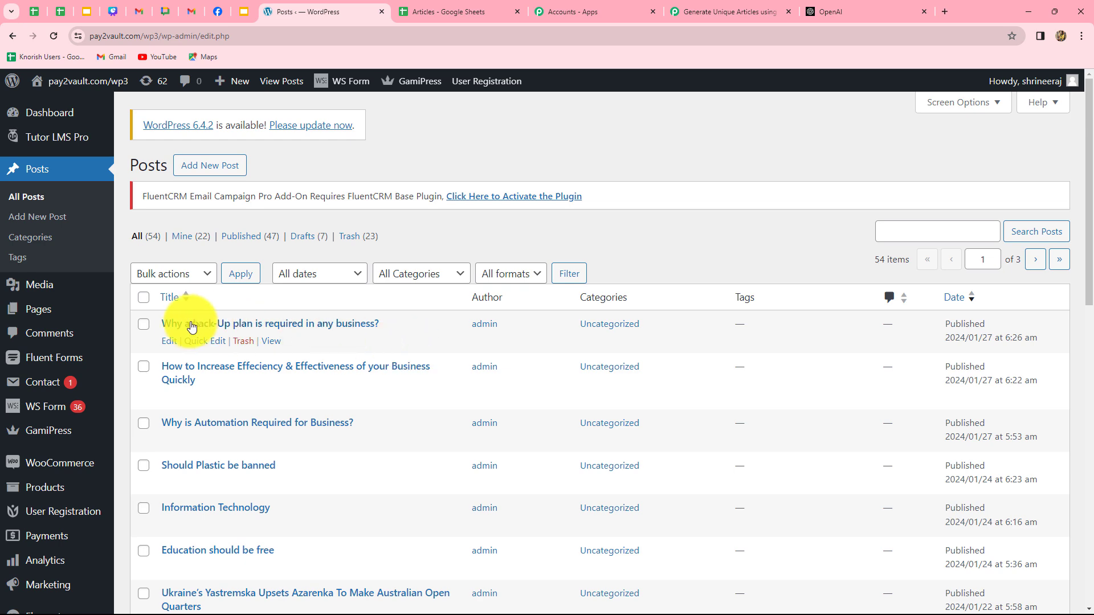
click(308, 324)
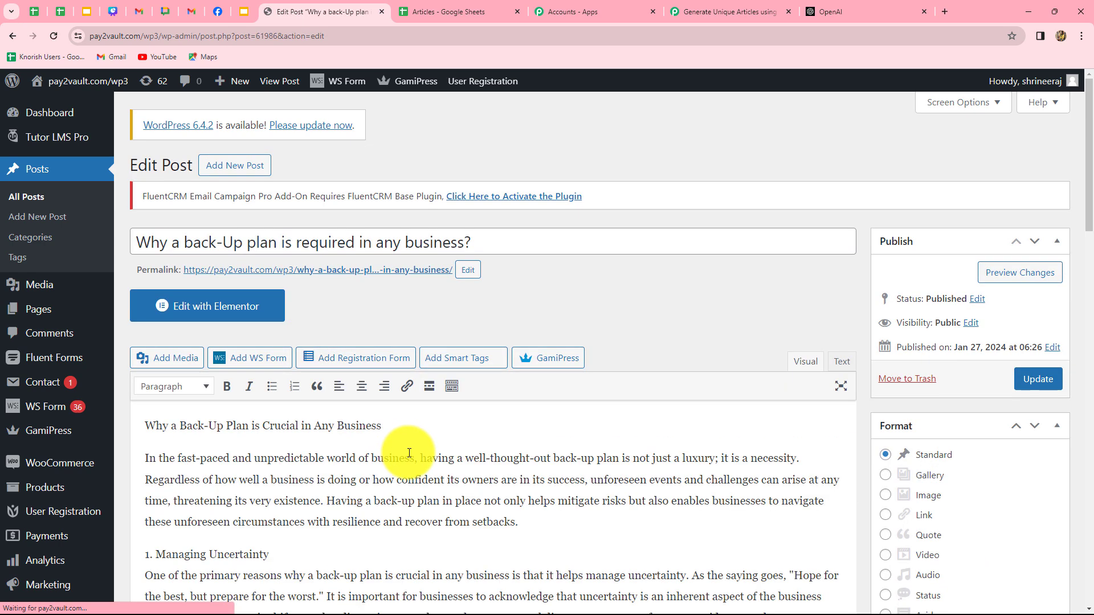
scroll(599, 489, down, 3)
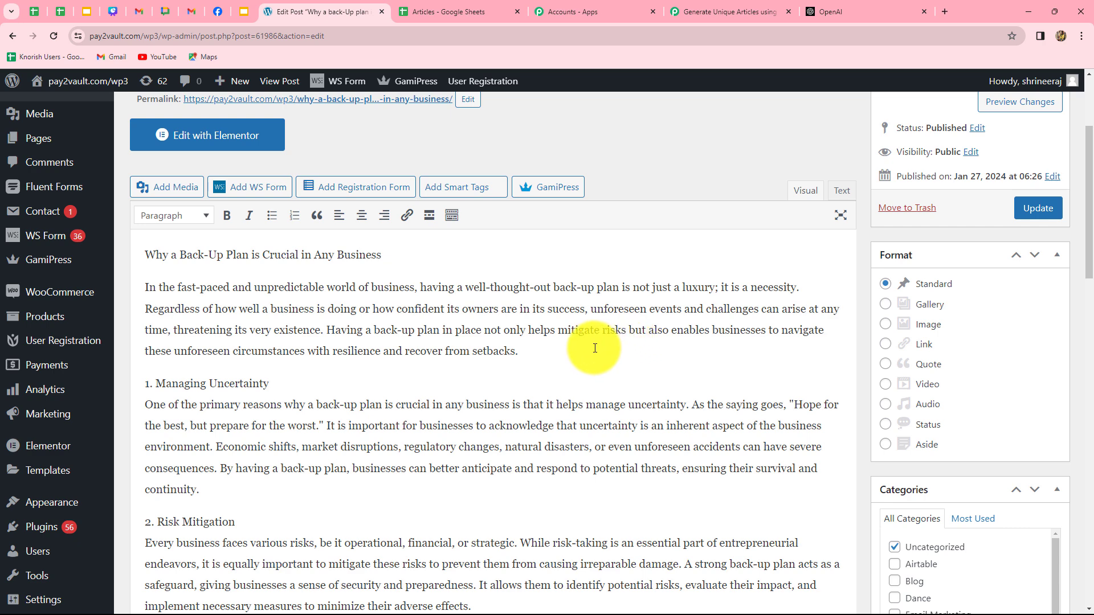
scroll(579, 344, down, 1)
scroll(579, 344, down, 8)
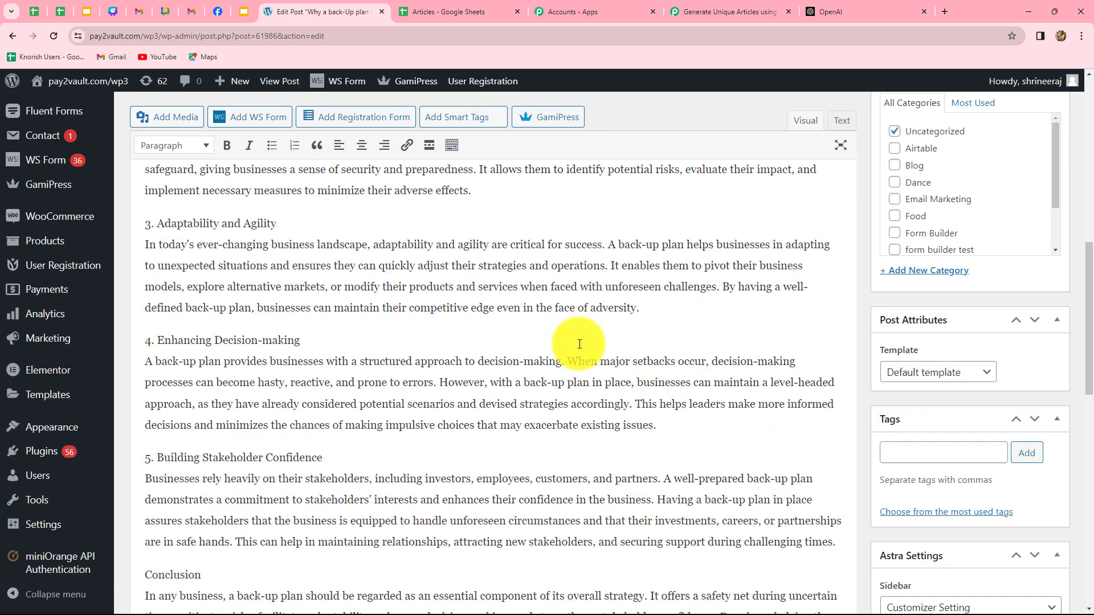
scroll(580, 345, up, 6)
scroll(580, 344, up, 3)
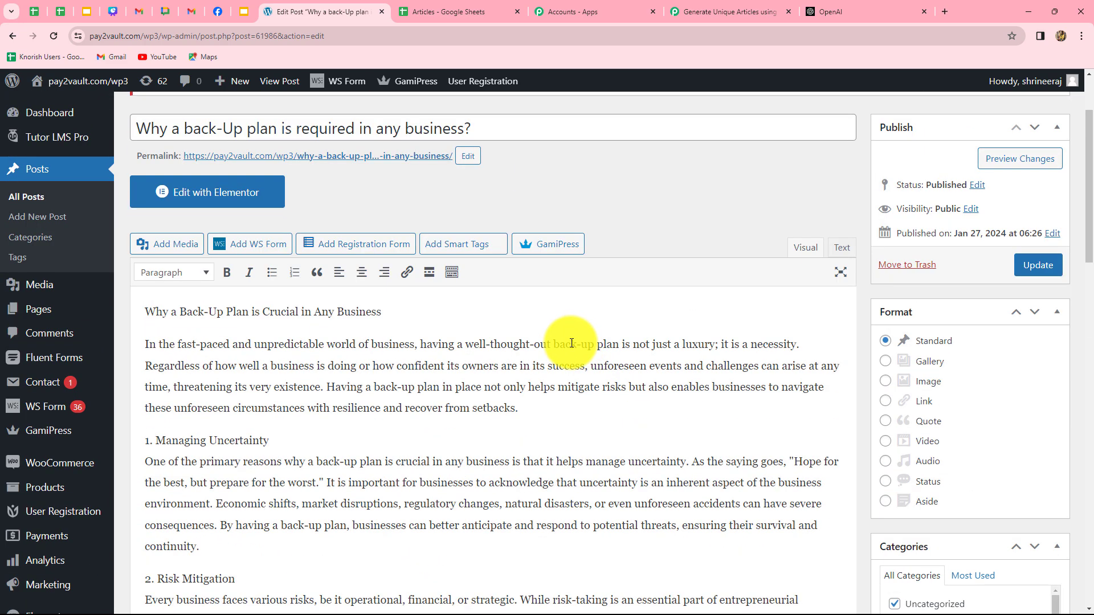
click(722, 11)
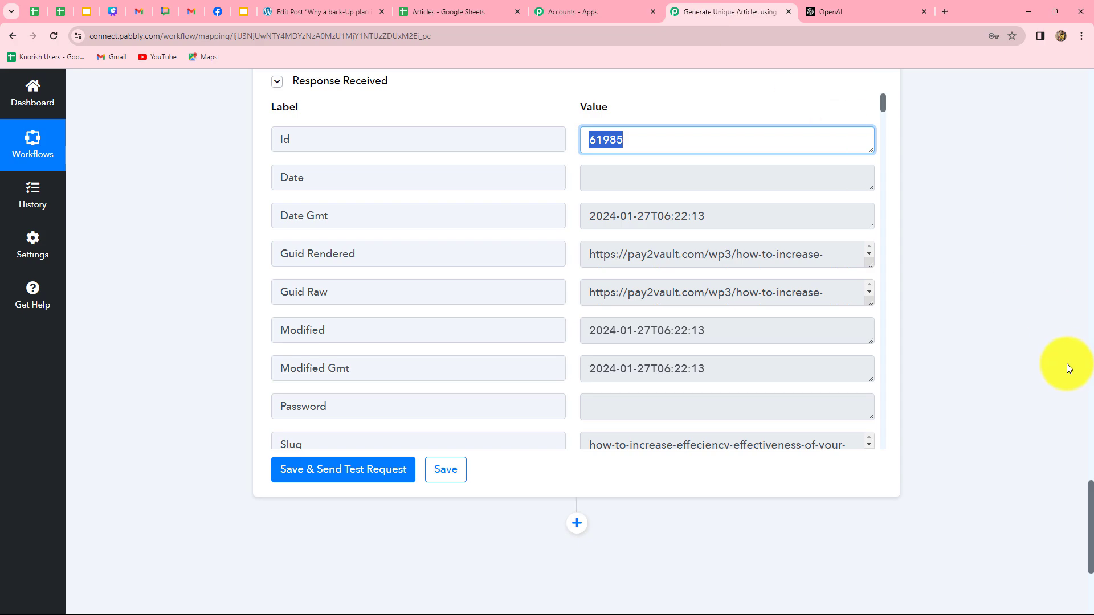
scroll(1067, 367, up, 20)
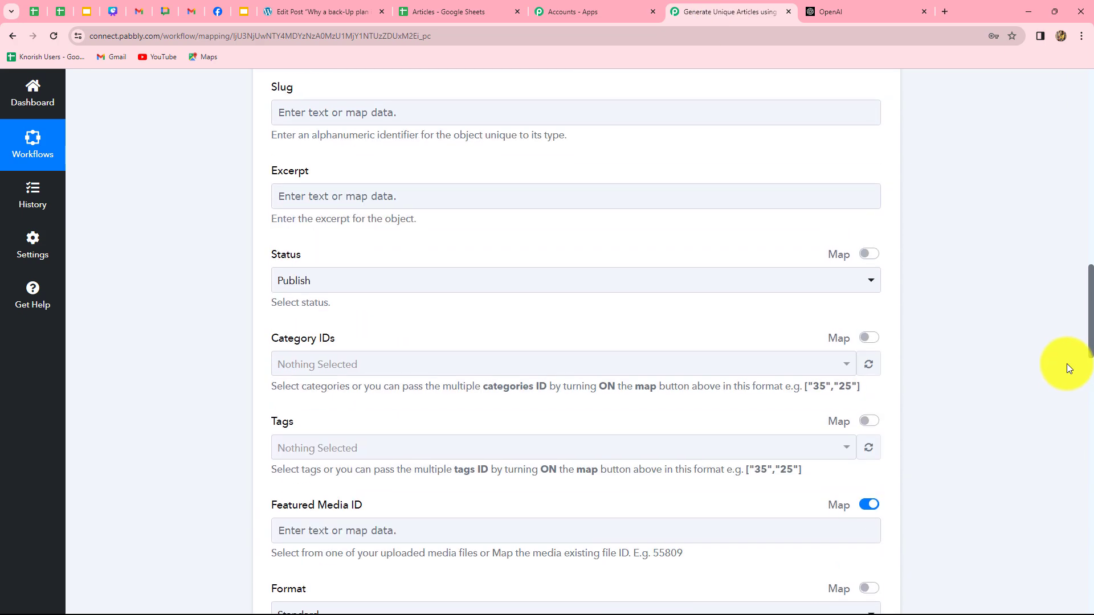
scroll(1067, 368, up, 15)
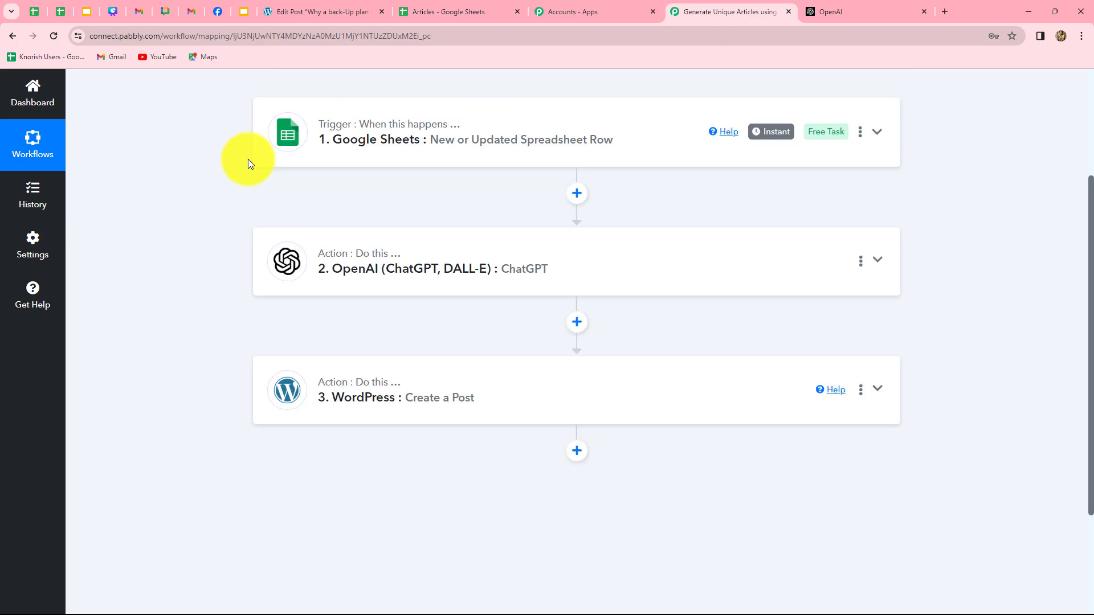